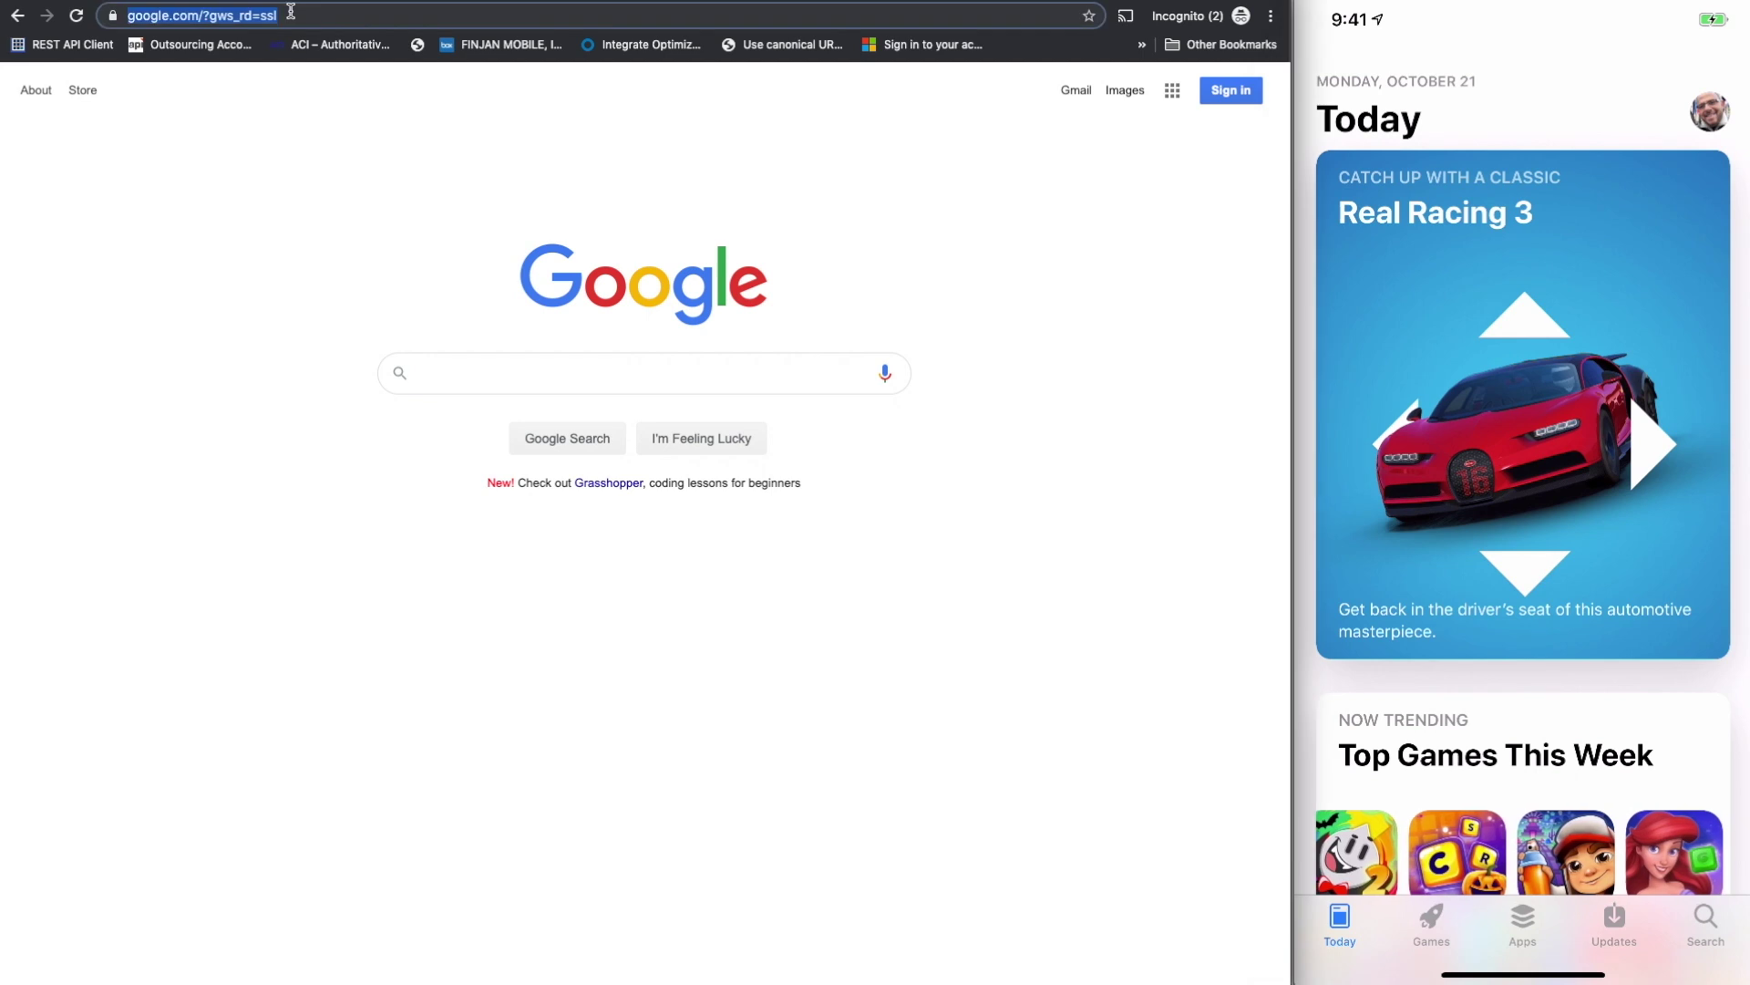
# Go to platform.theappcompany.com in the browser.
pyautogui.write('platfo')
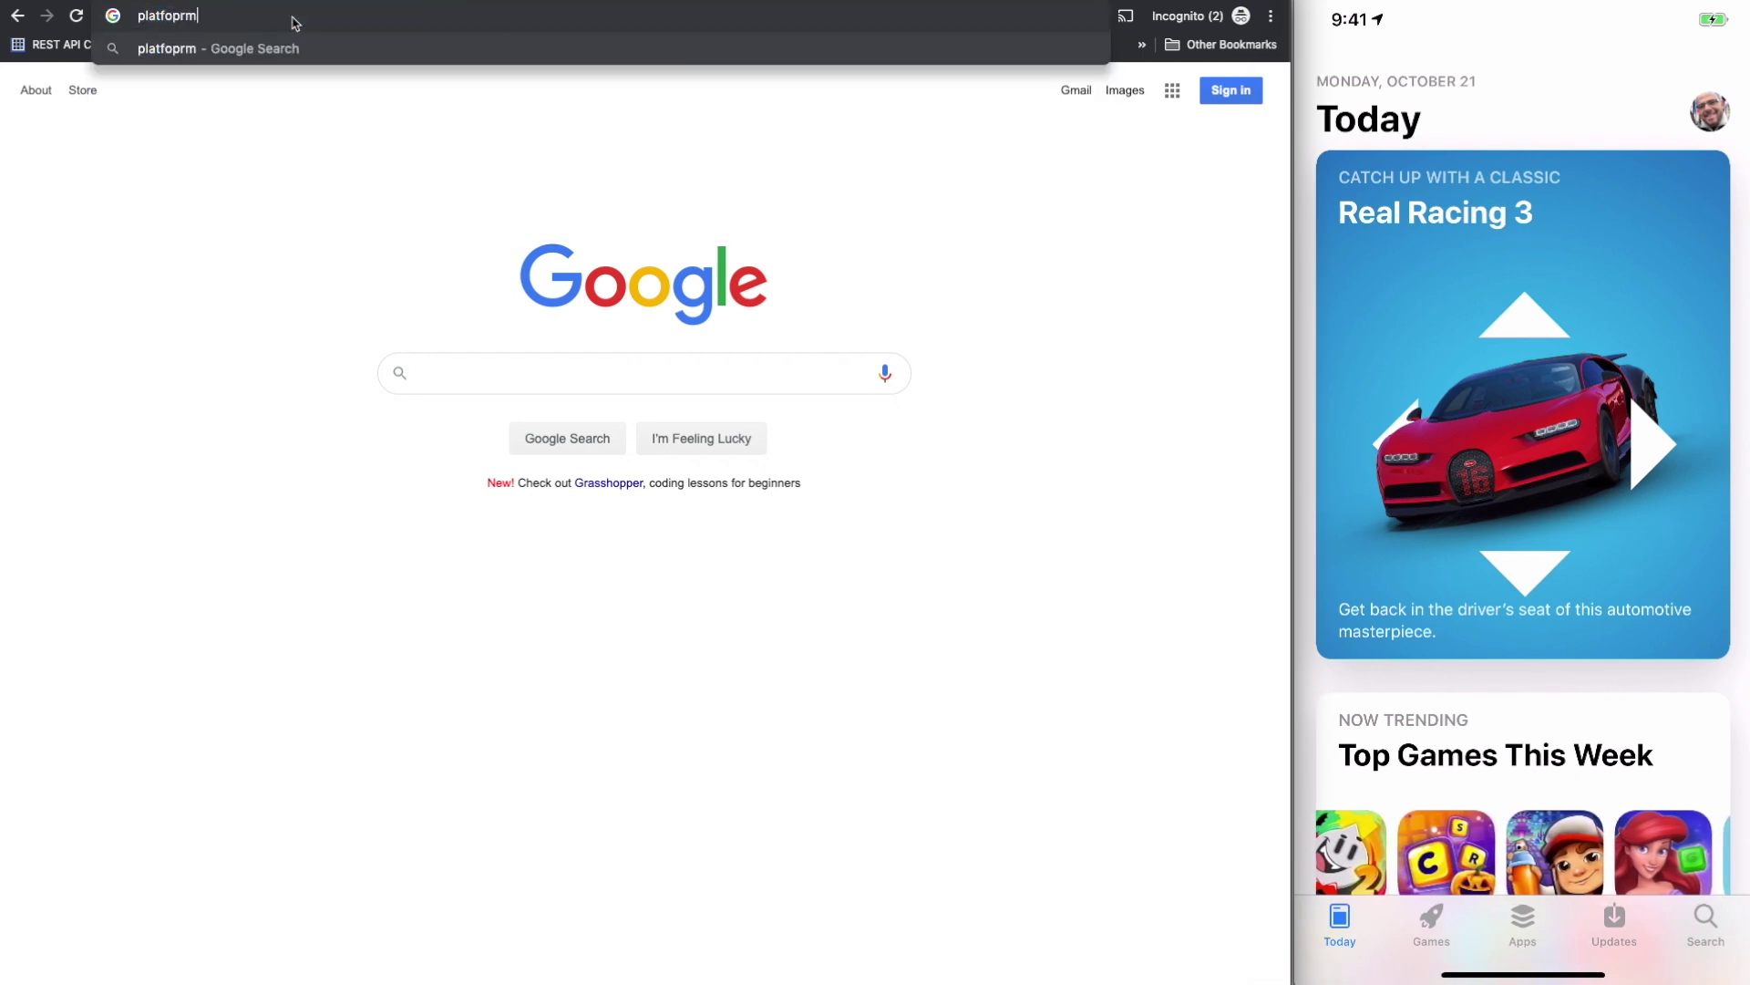
pyautogui.write('rm.t')
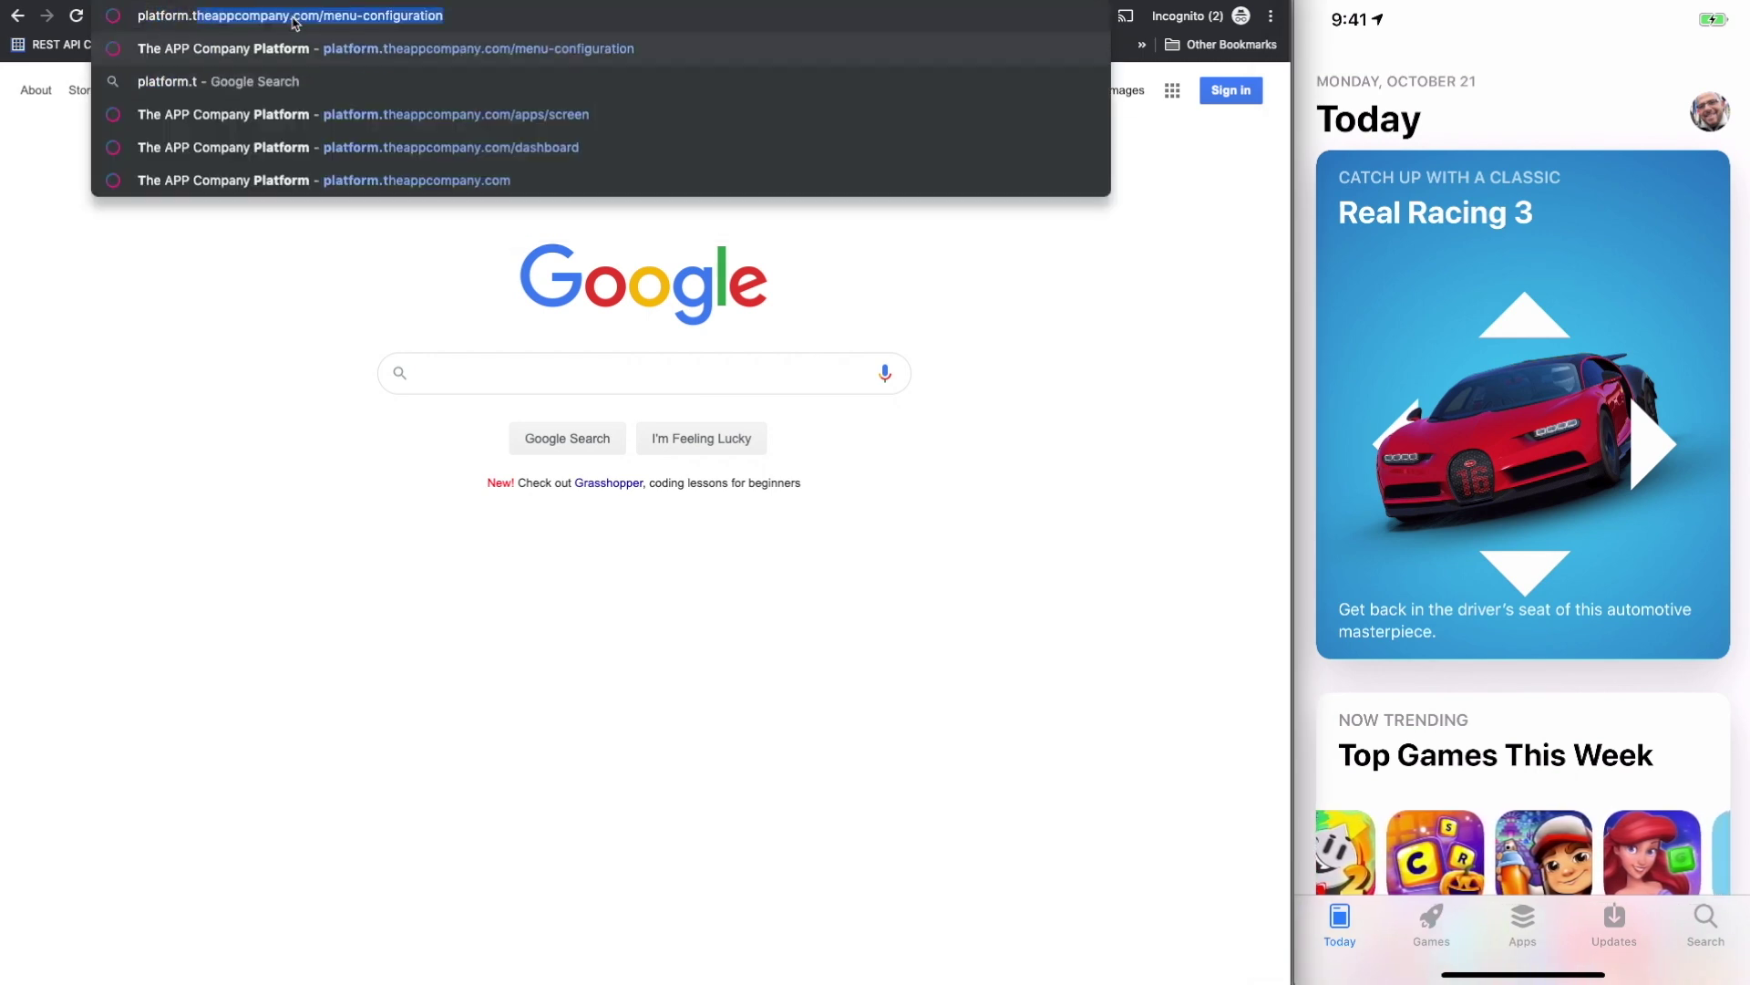
pyautogui.write('heappcompany.com')
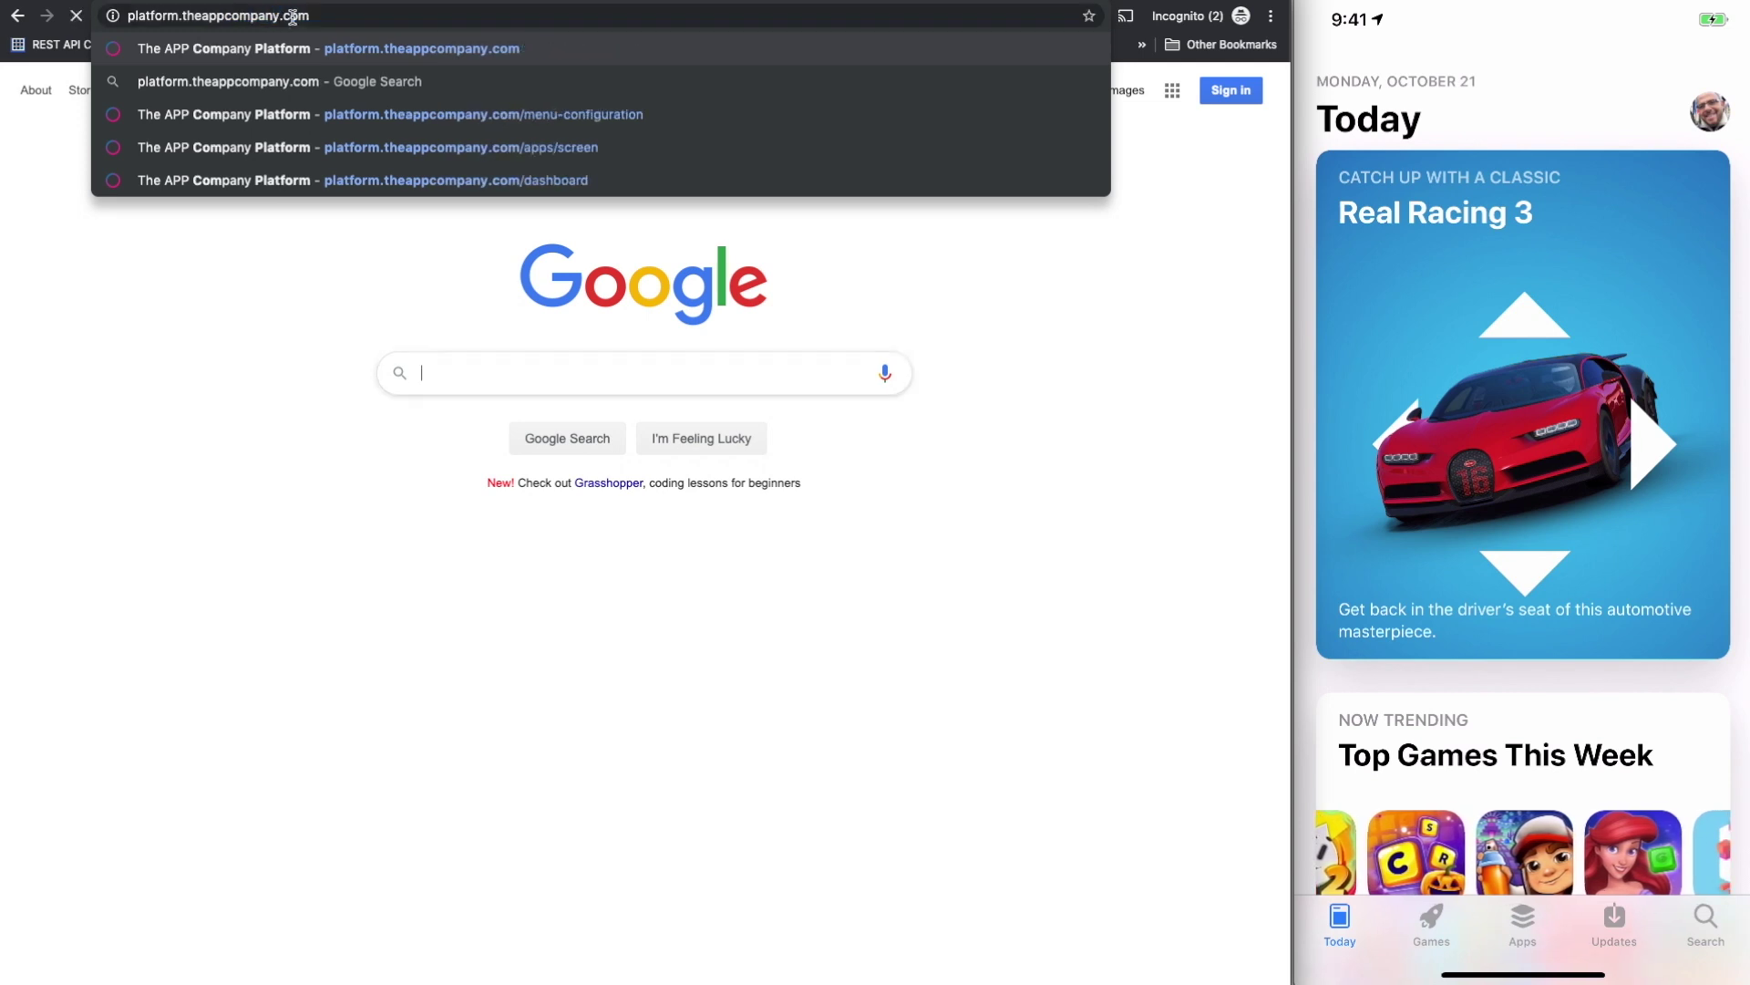
pyautogui.press('Return')
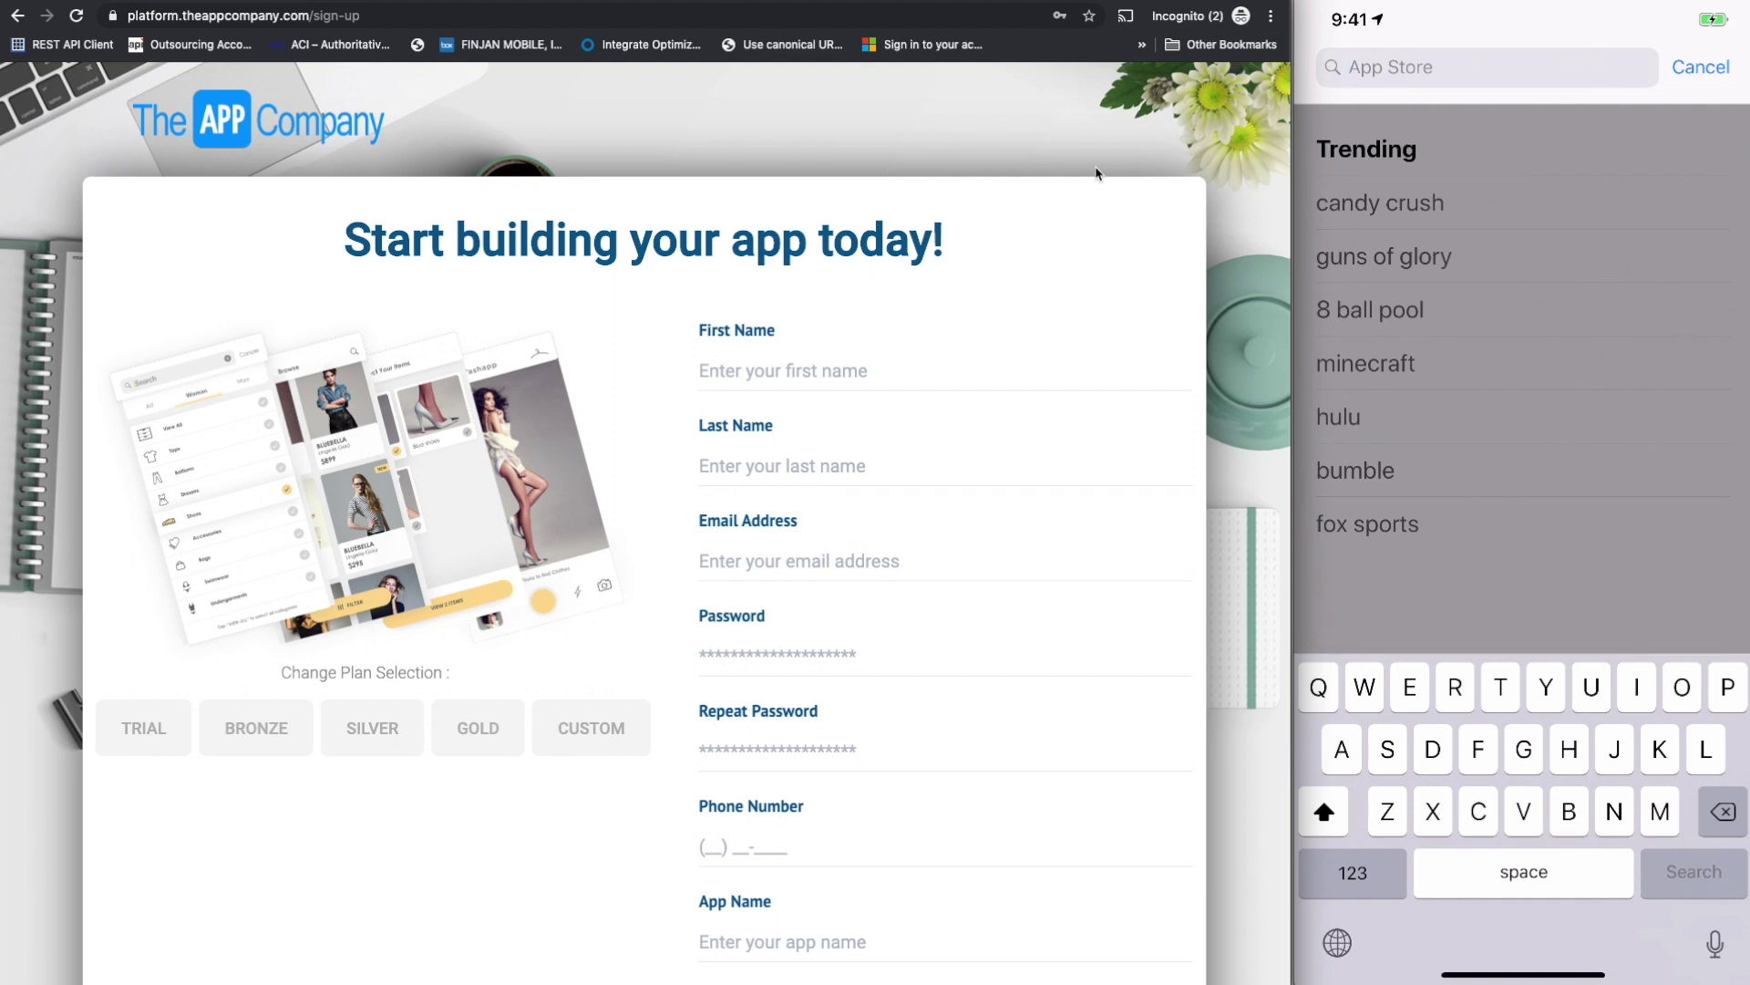
# Search the App Store on the phone for "the app company platform".
pyautogui.write('T')
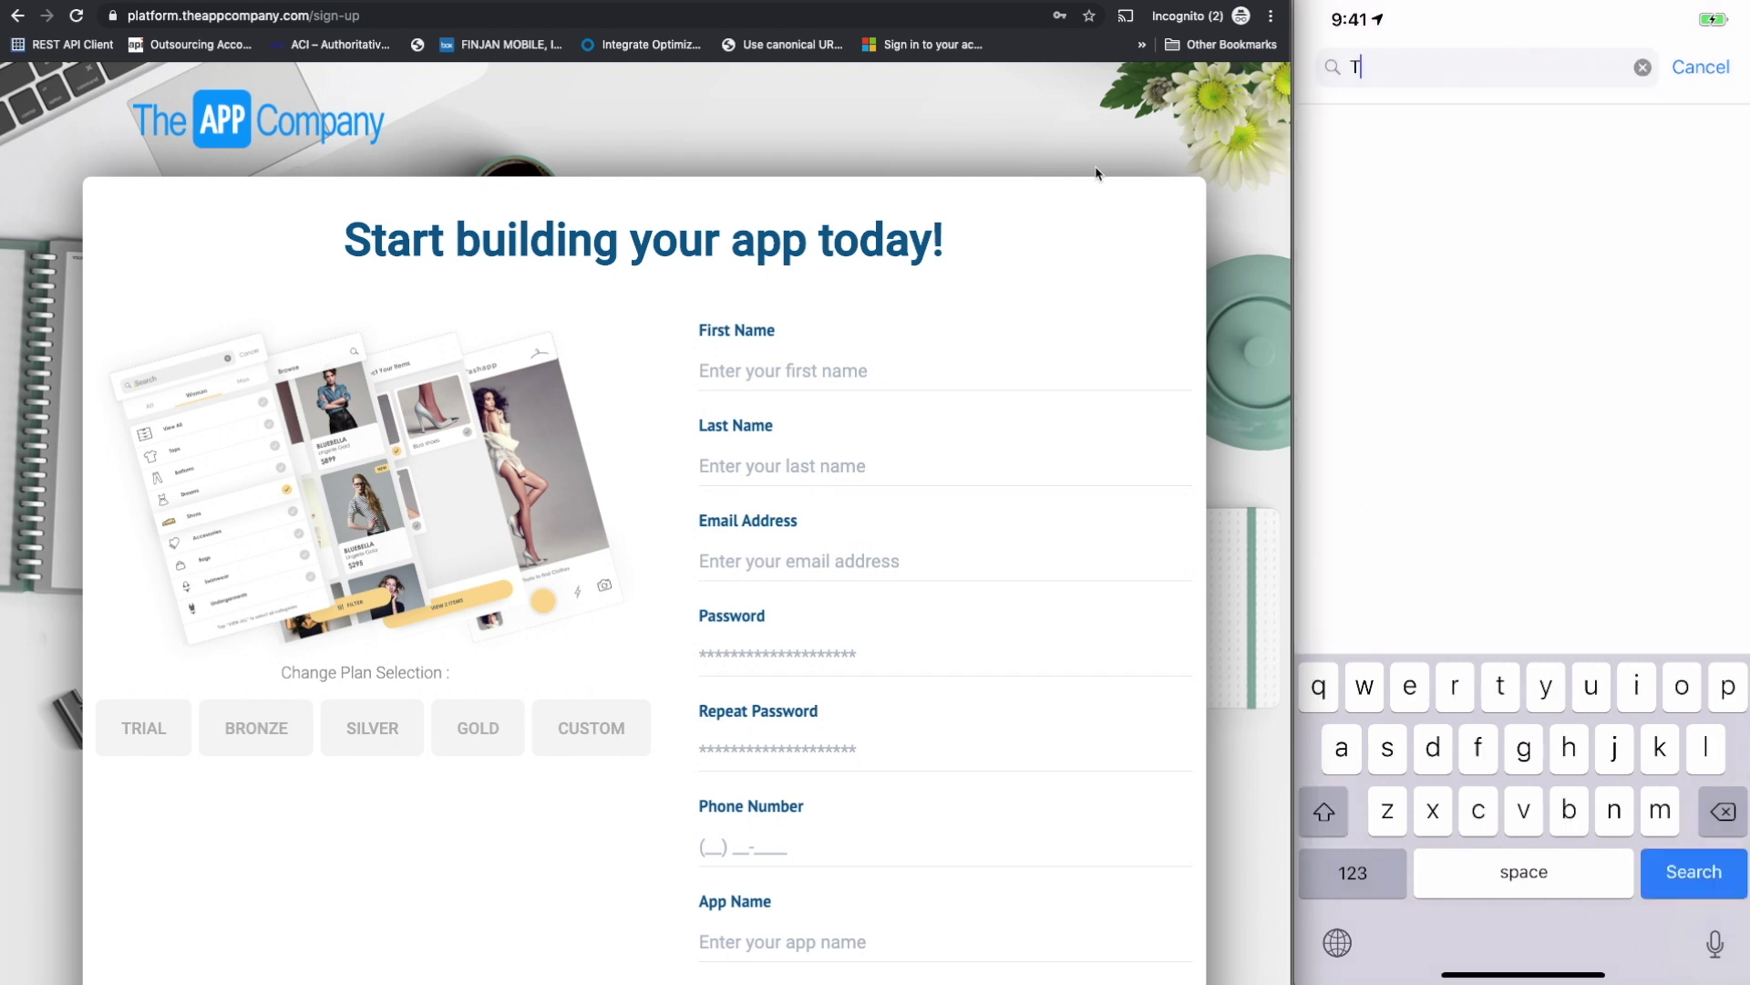
pyautogui.write('he a')
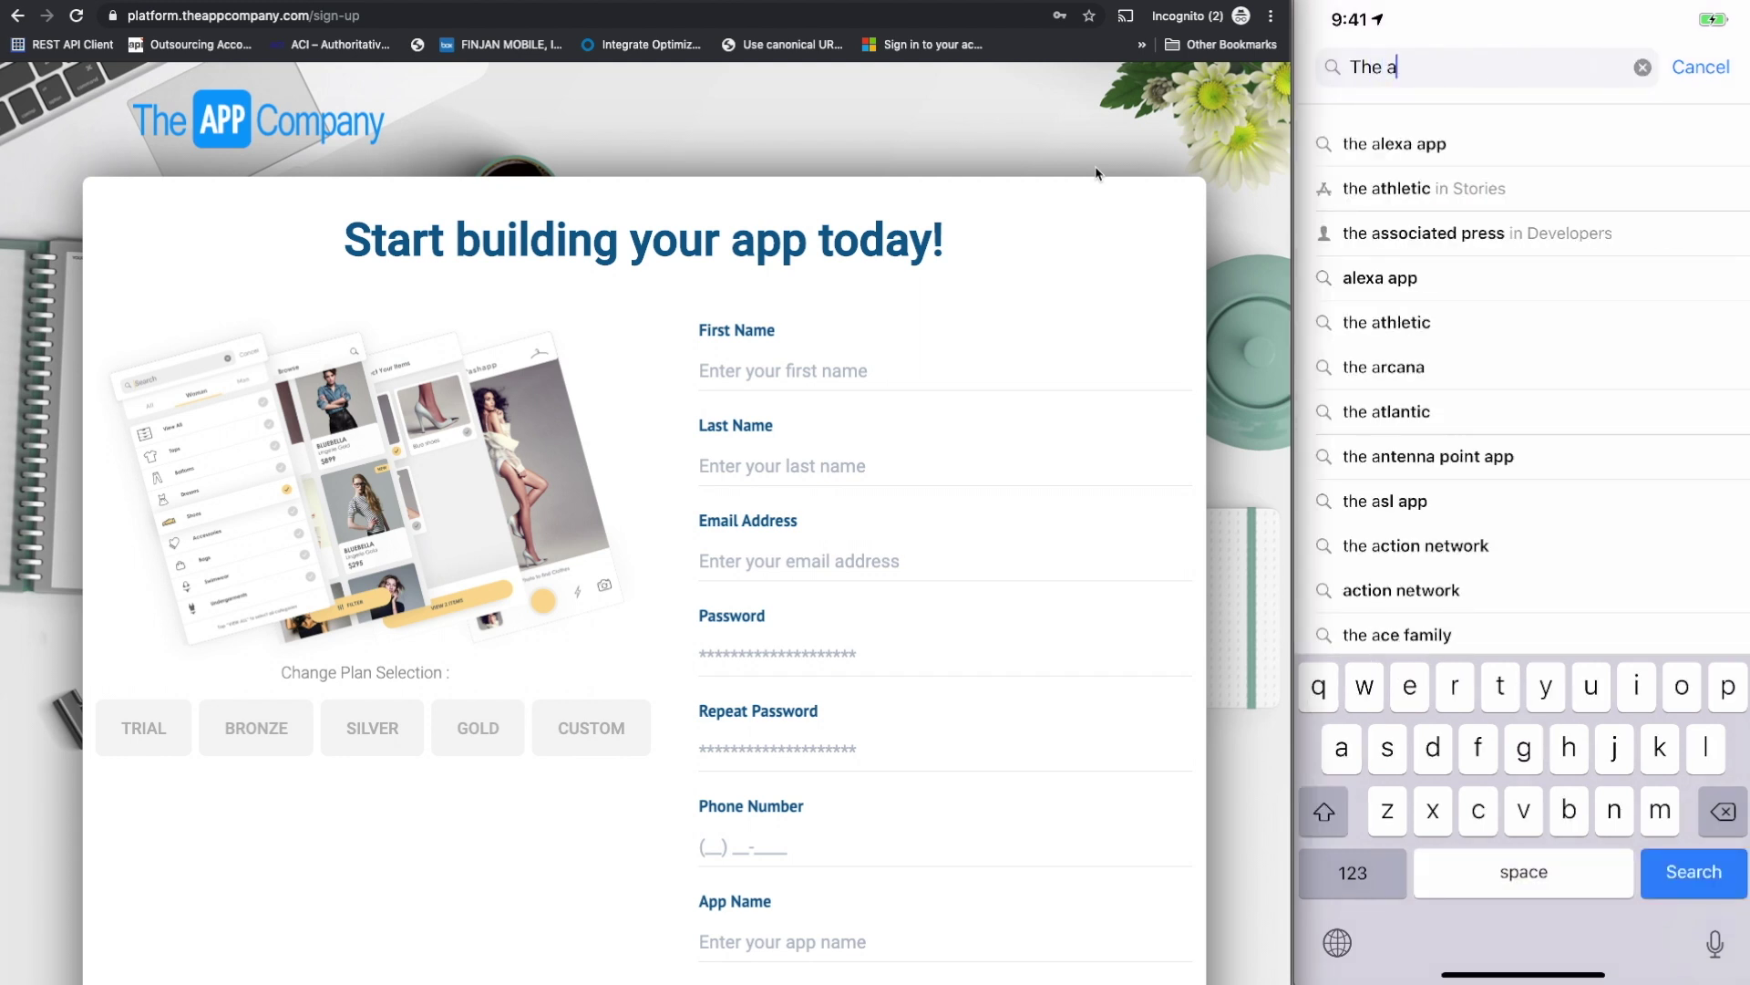
pyautogui.write('pp company')
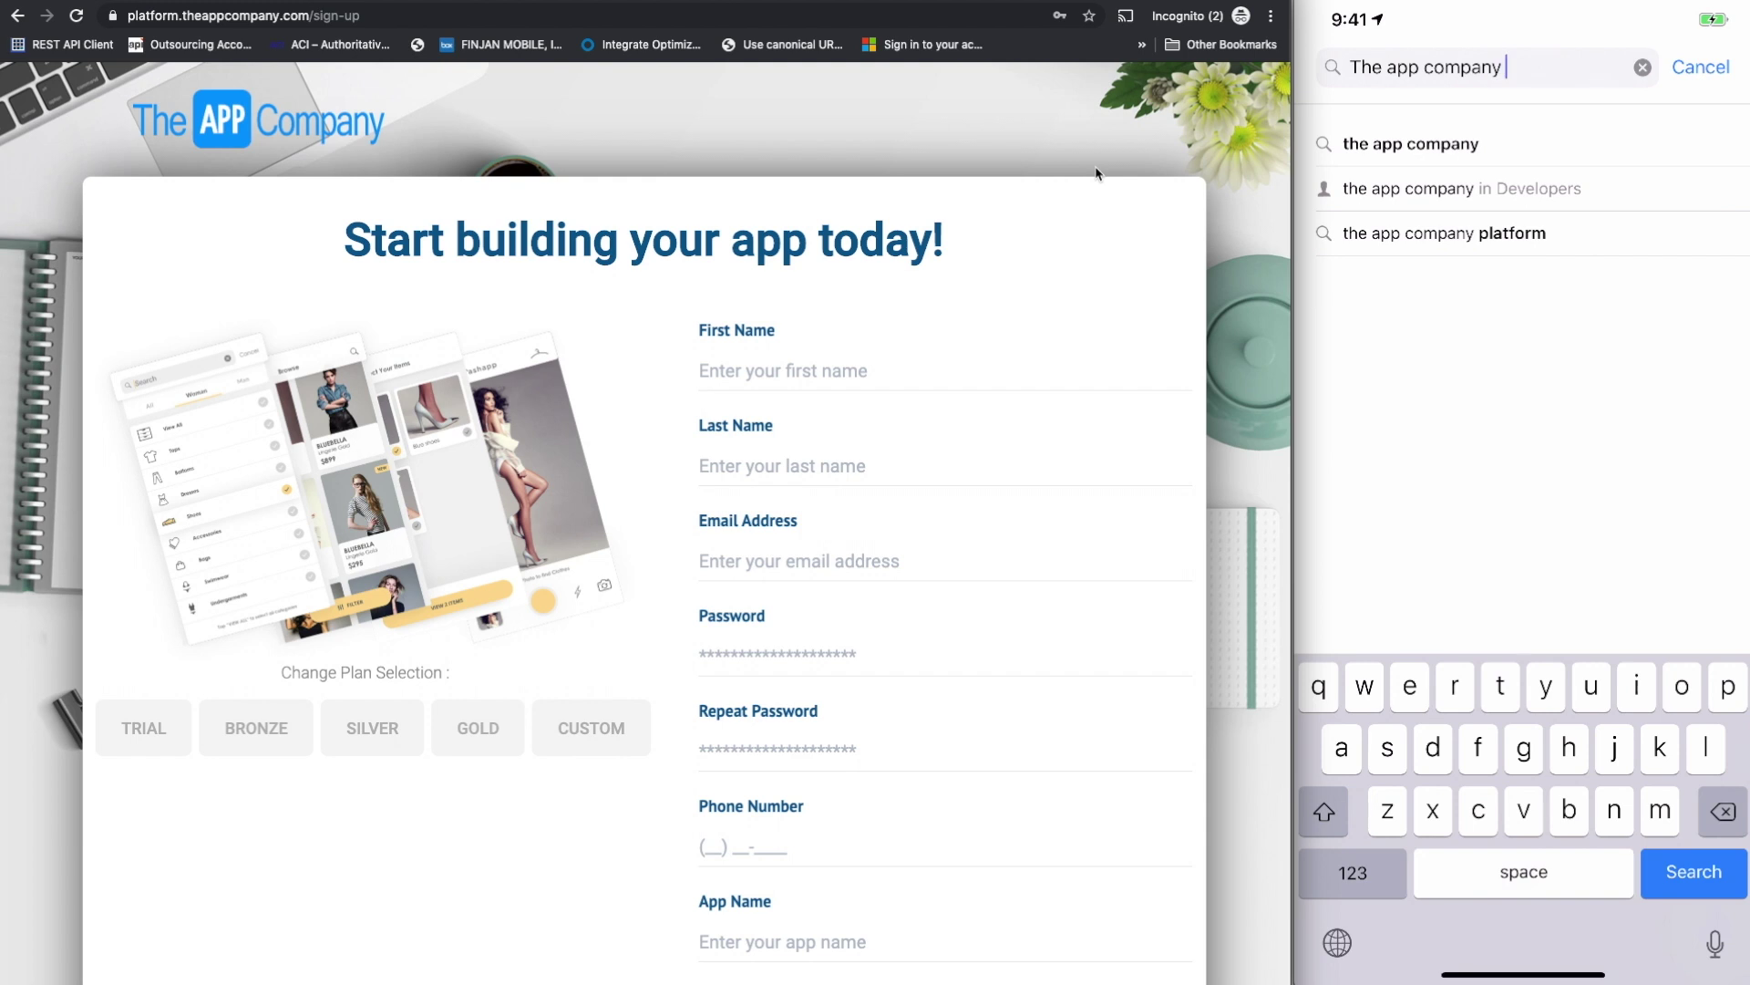
pyautogui.click(1444, 232)
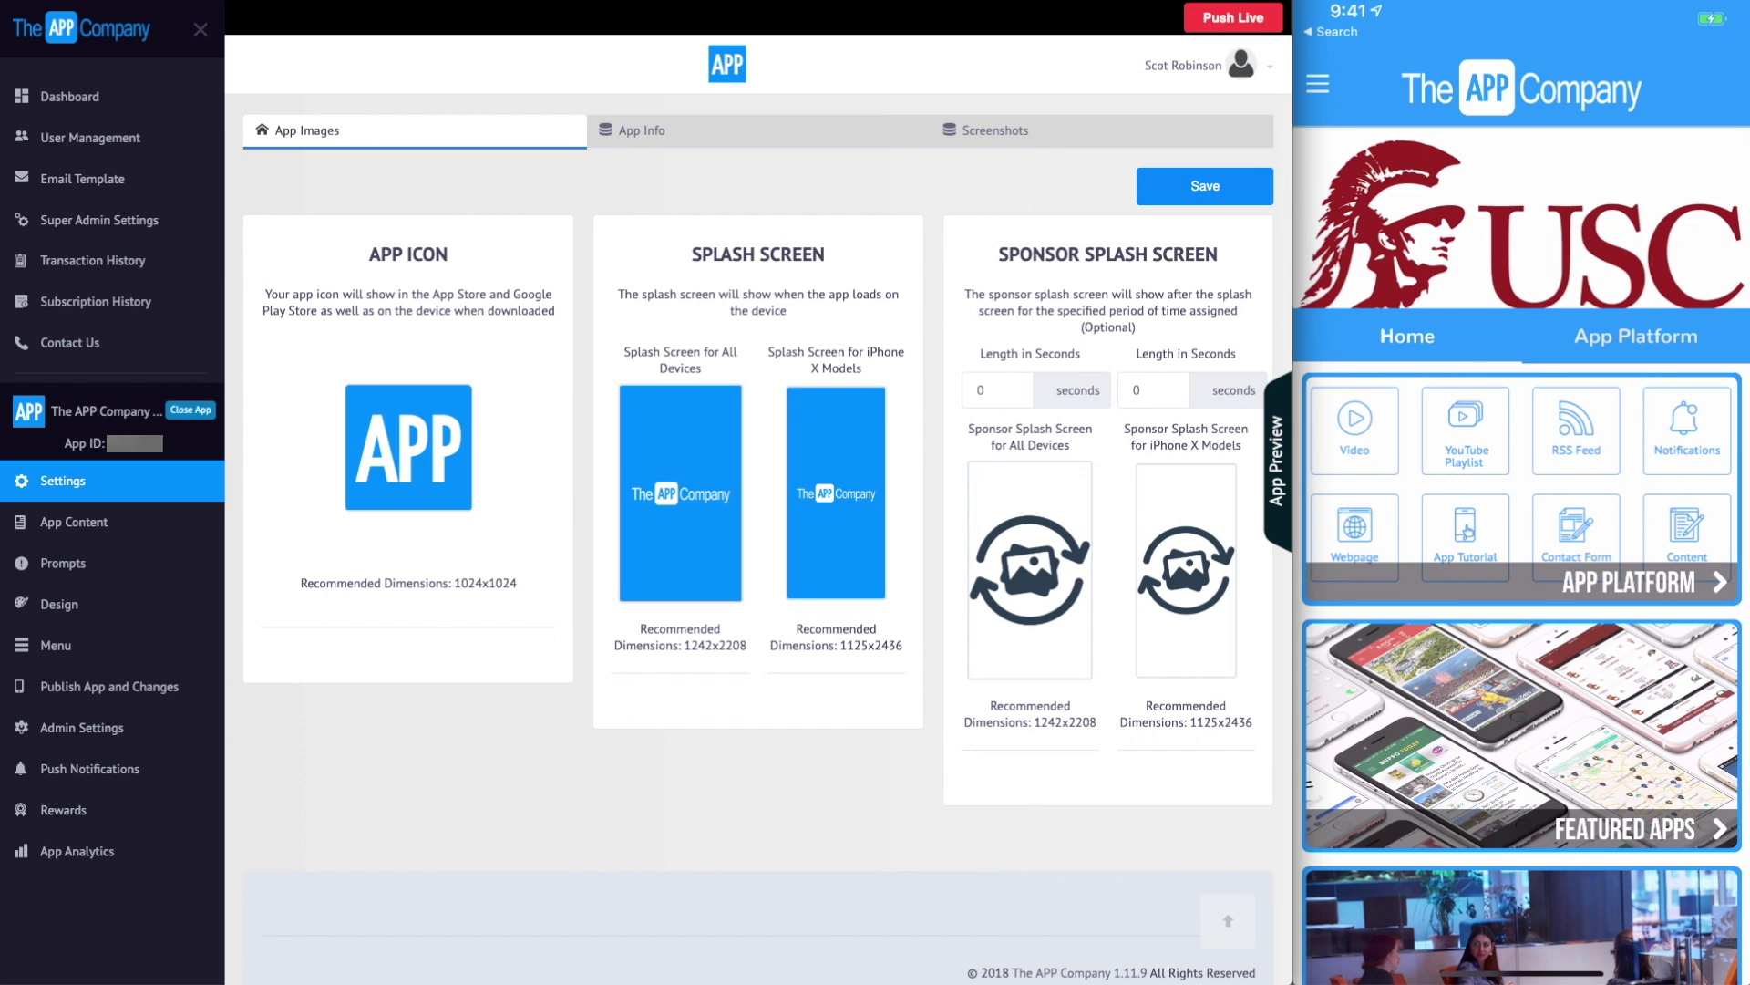
# Review the app's Design settings, from the general navigation bar options to the side slider menu design.
pyautogui.moveTo(423, 469)
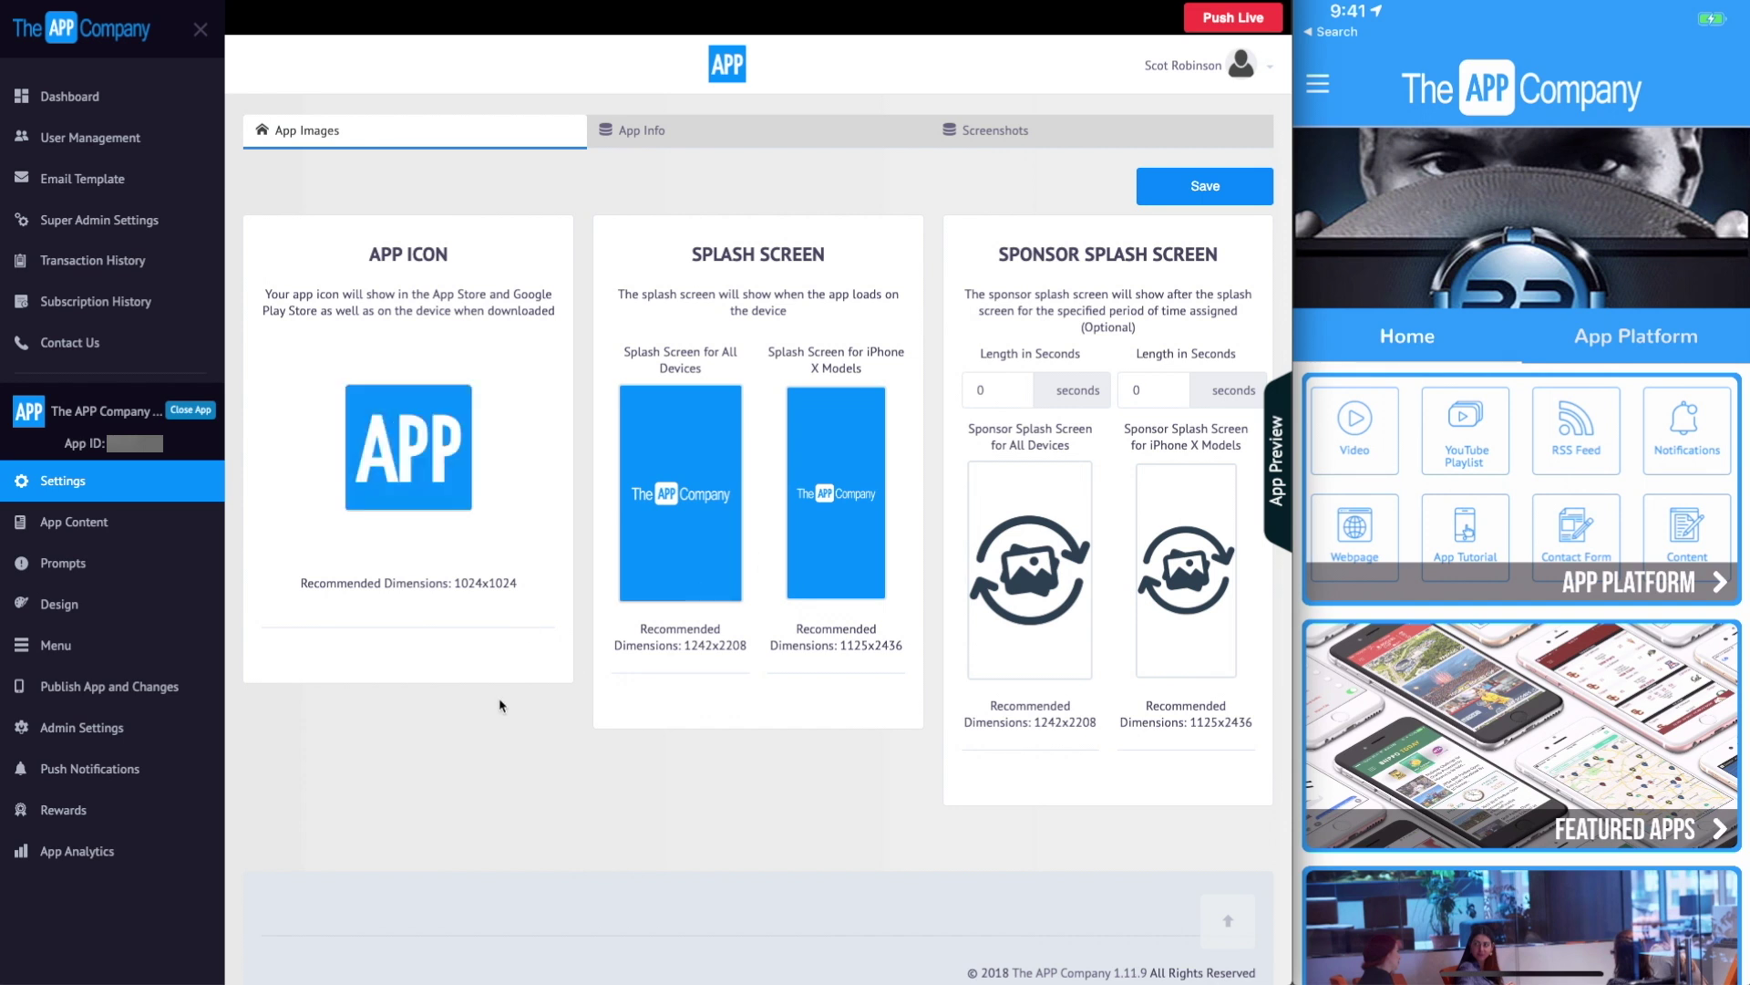
pyautogui.click(119, 603)
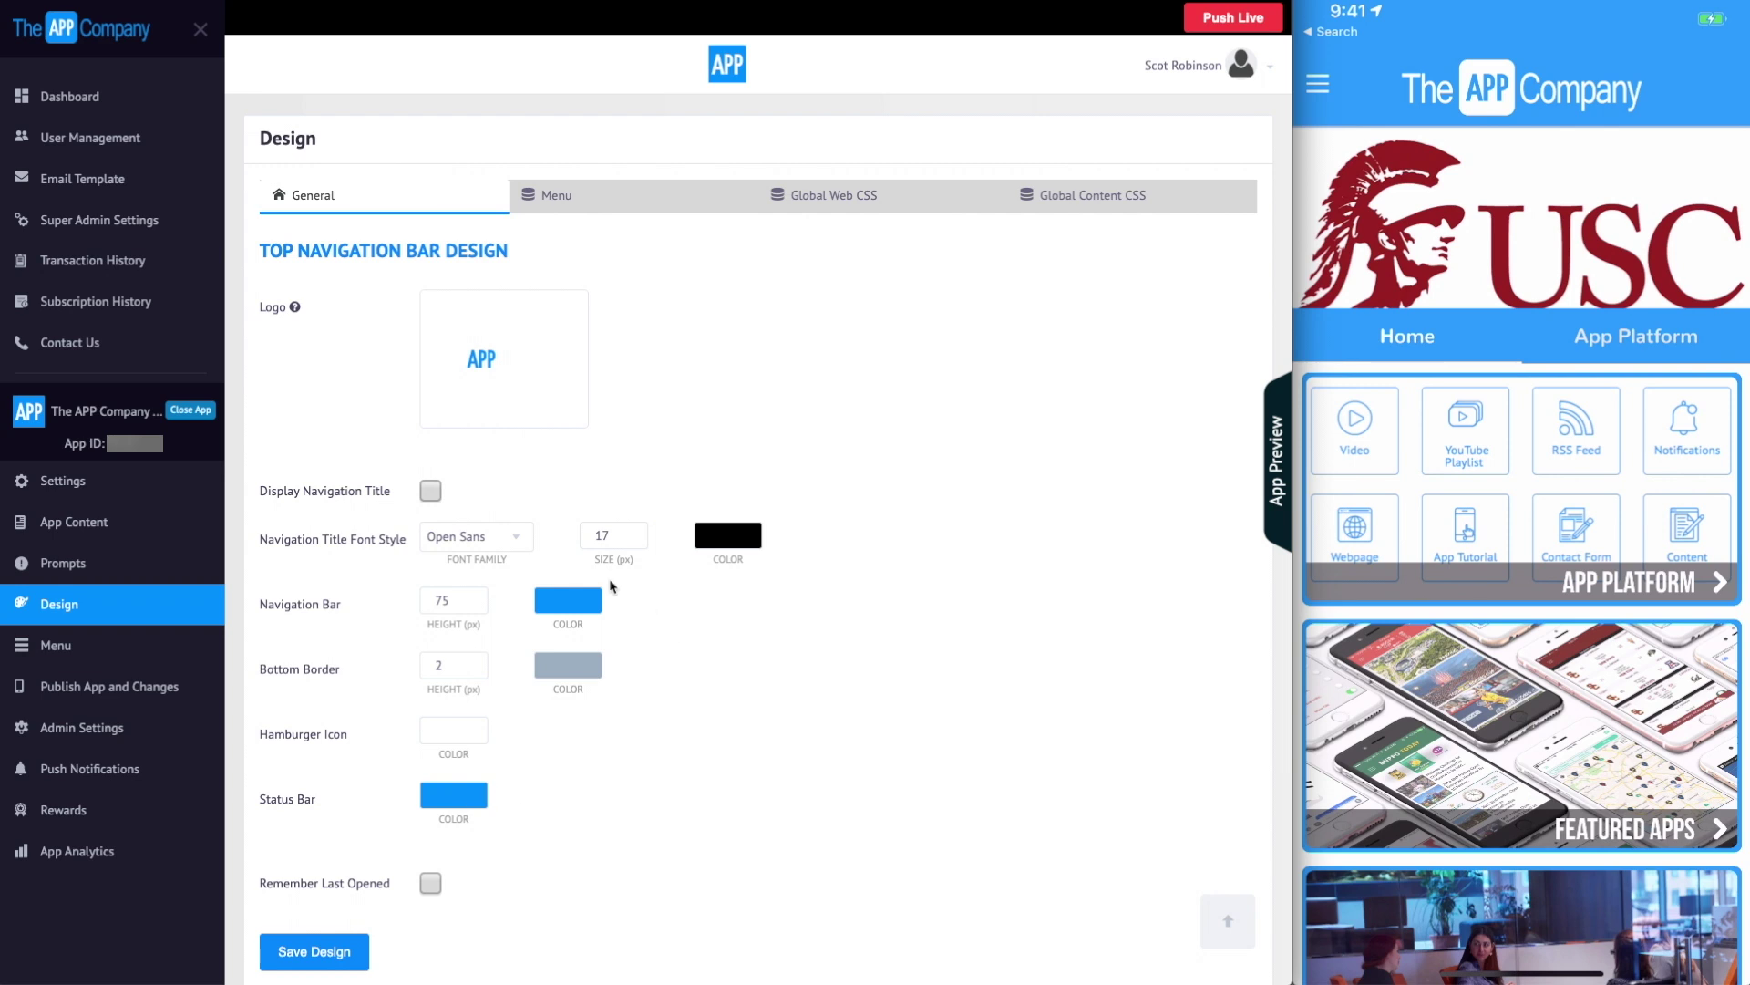
pyautogui.click(593, 199)
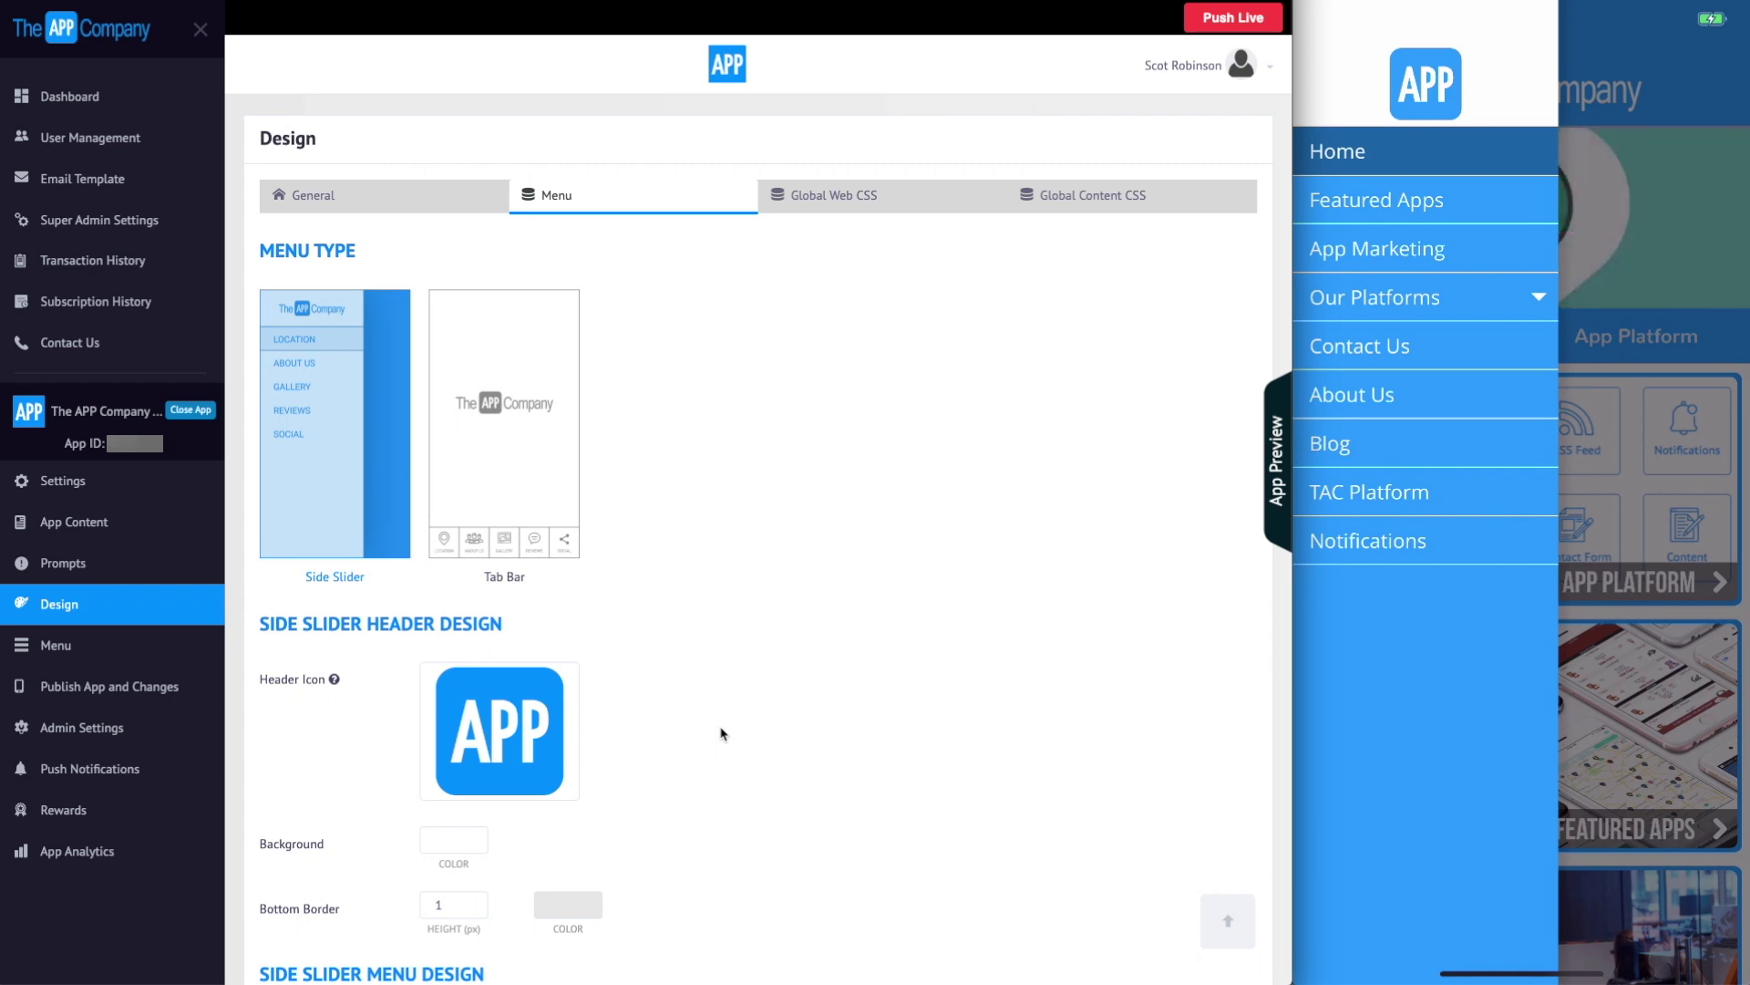
pyautogui.scroll(-8, 721, 734)
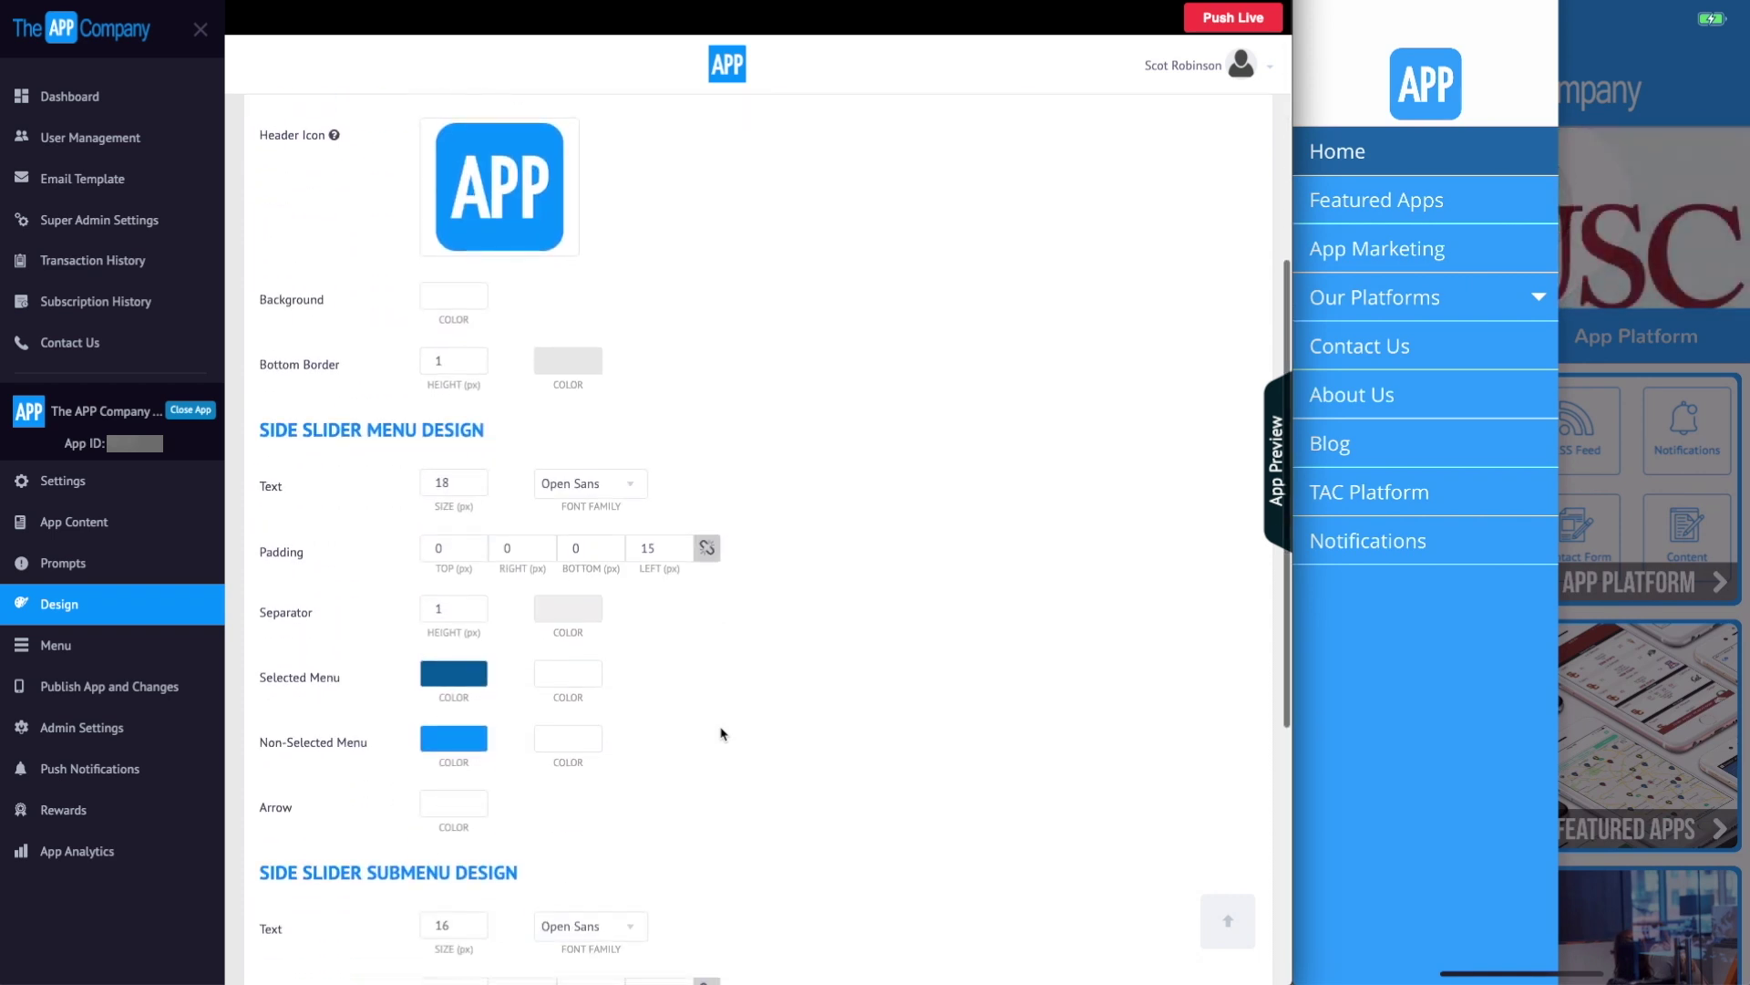
pyautogui.scroll(-1, 721, 734)
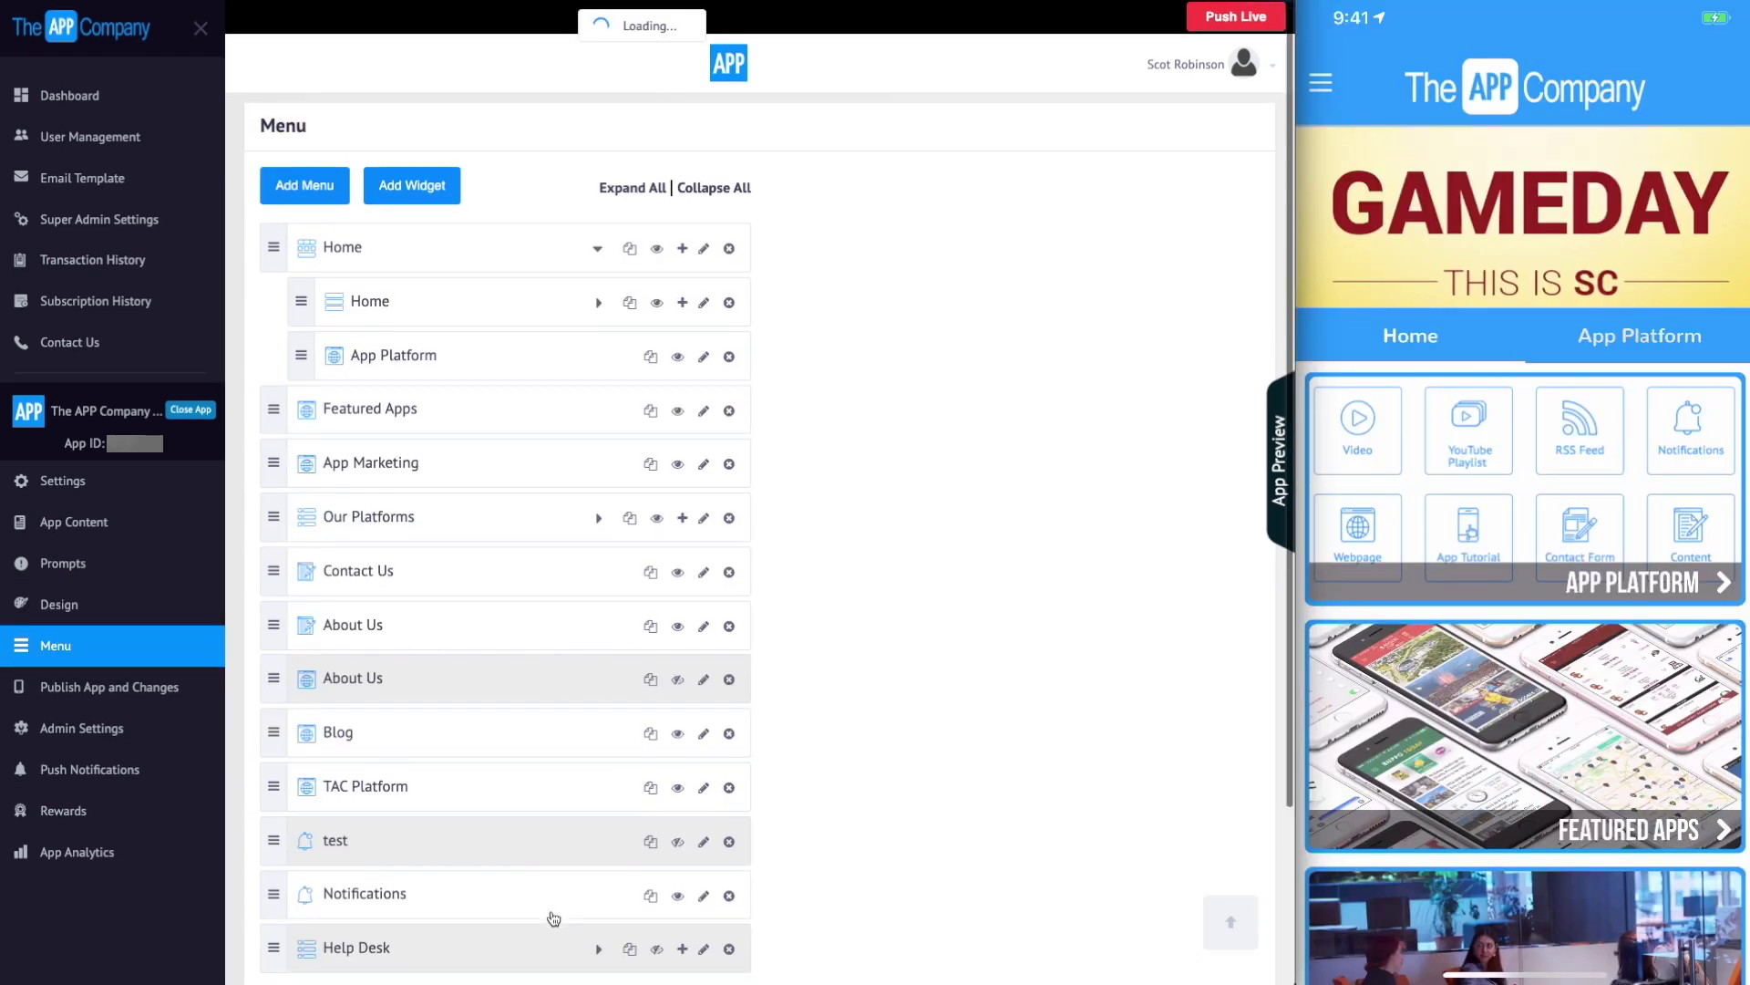
# Look through the app's menu structure, collapse all its items and expand the top-level Home item.
pyautogui.scroll(-3, 921, 547)
pyautogui.scroll(3, 920, 547)
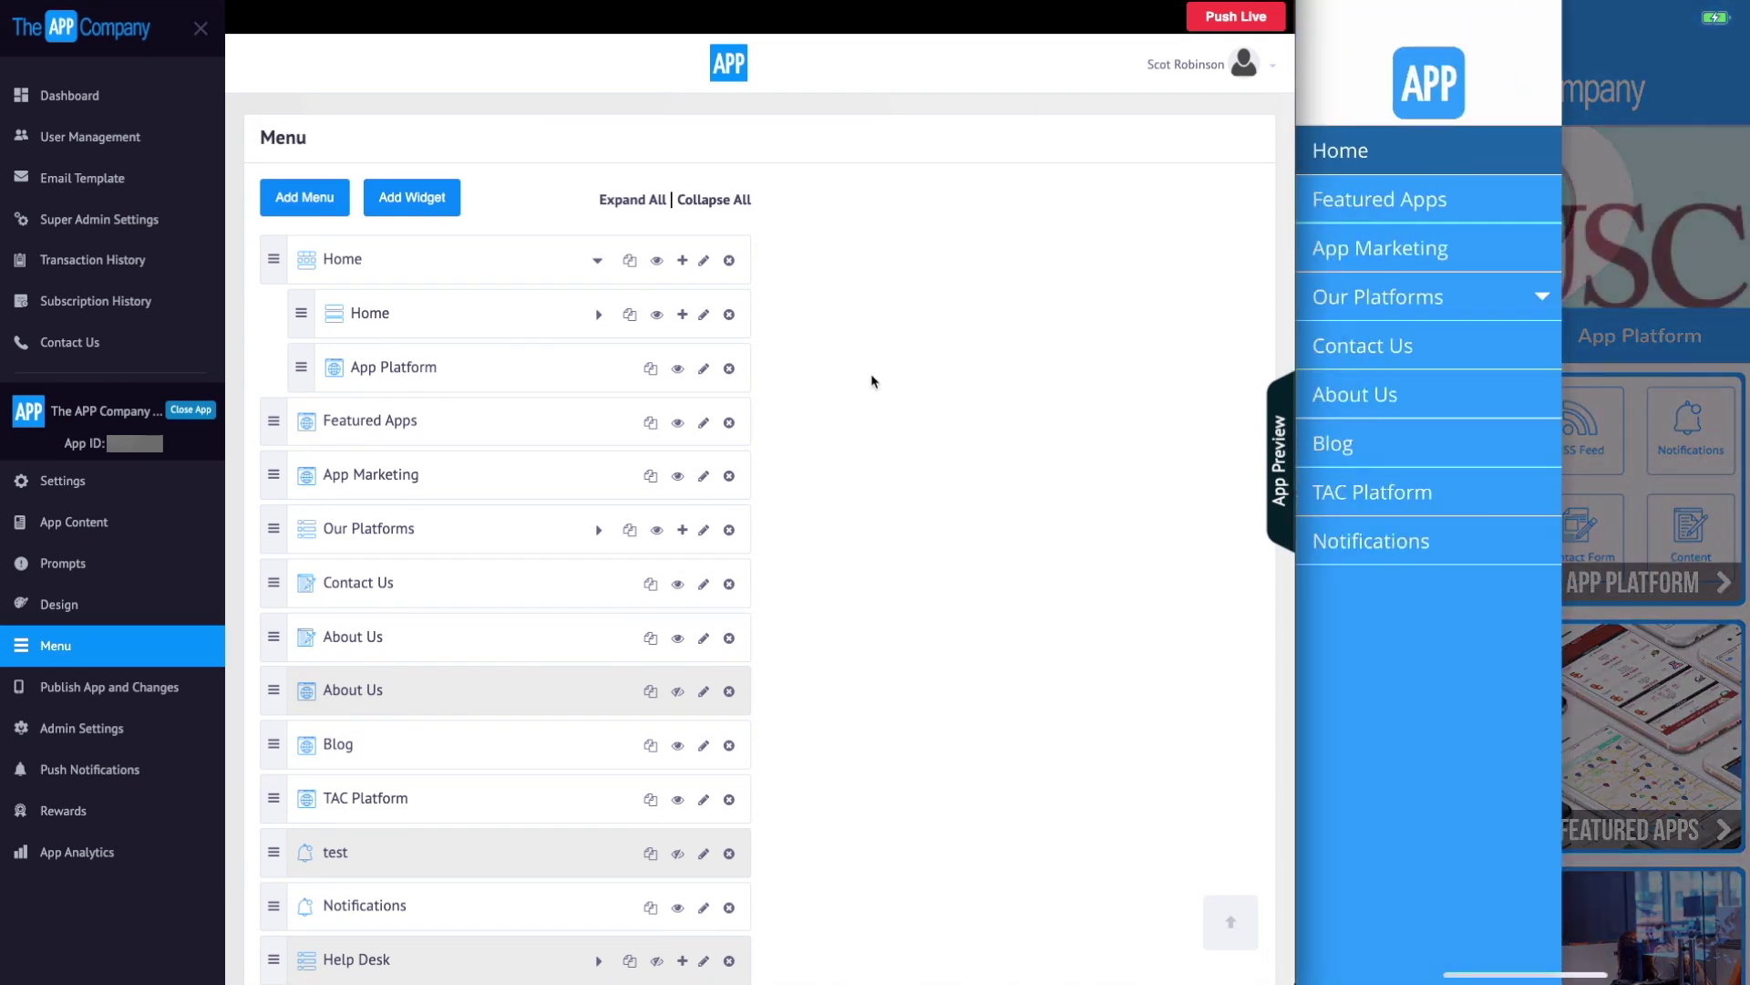
pyautogui.click(725, 204)
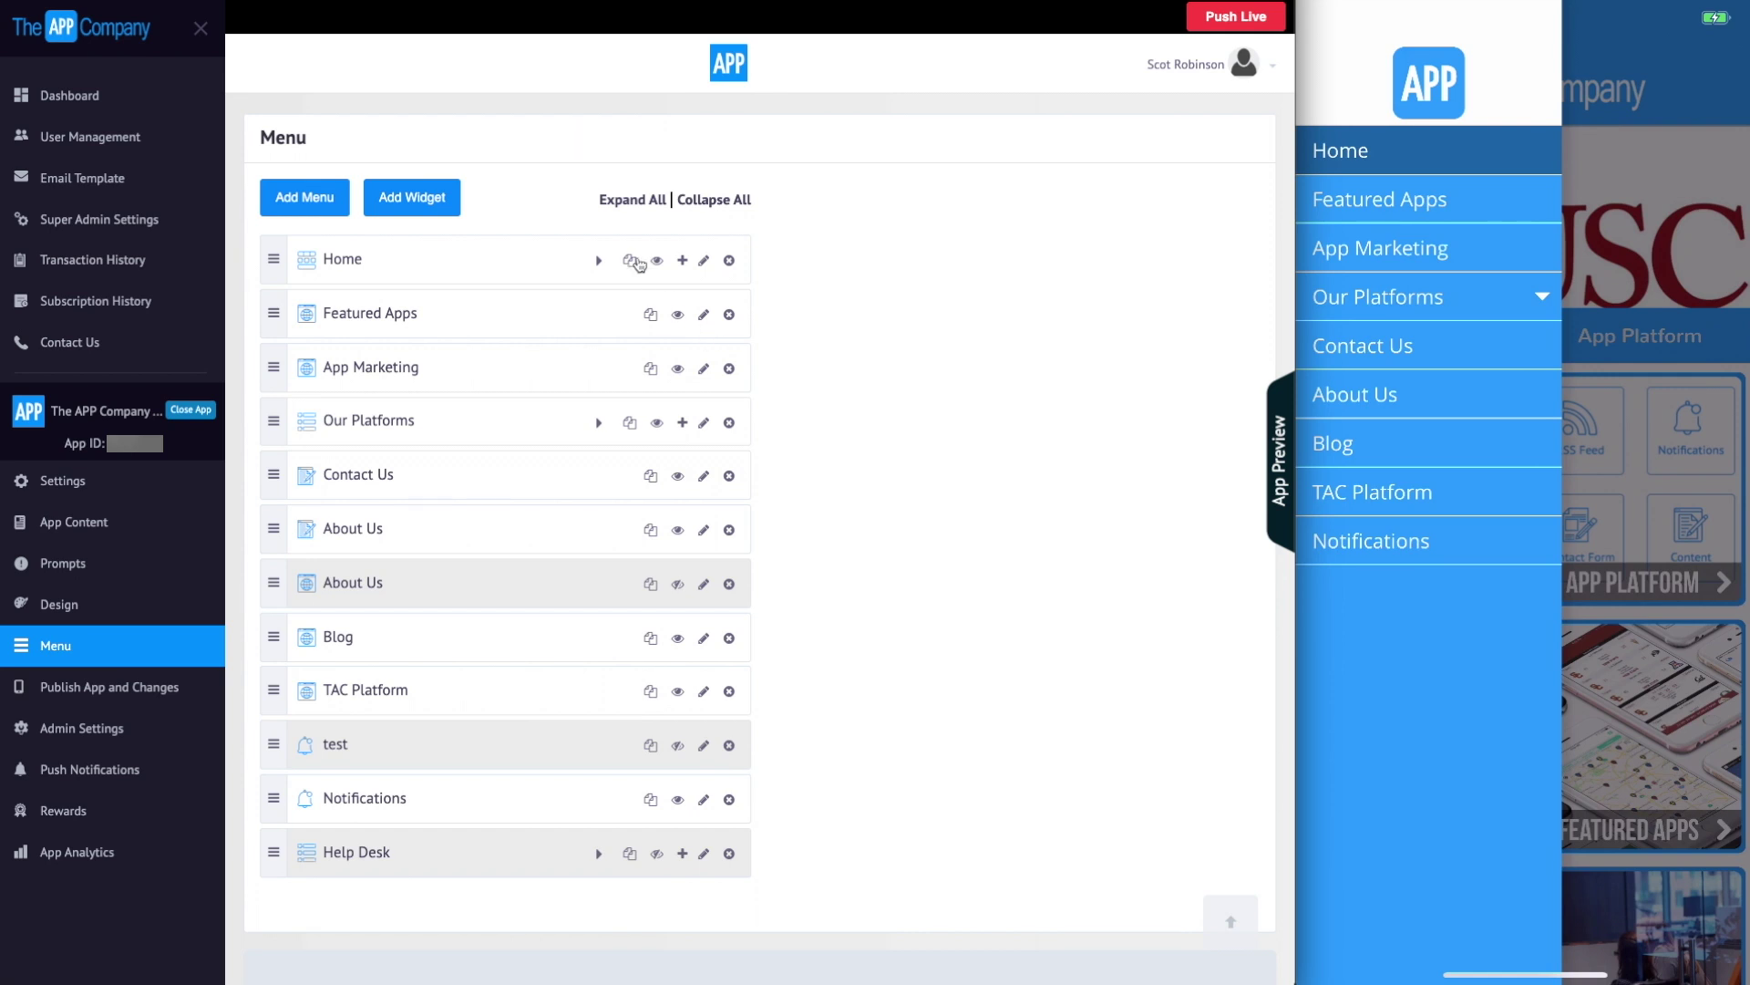
pyautogui.click(599, 262)
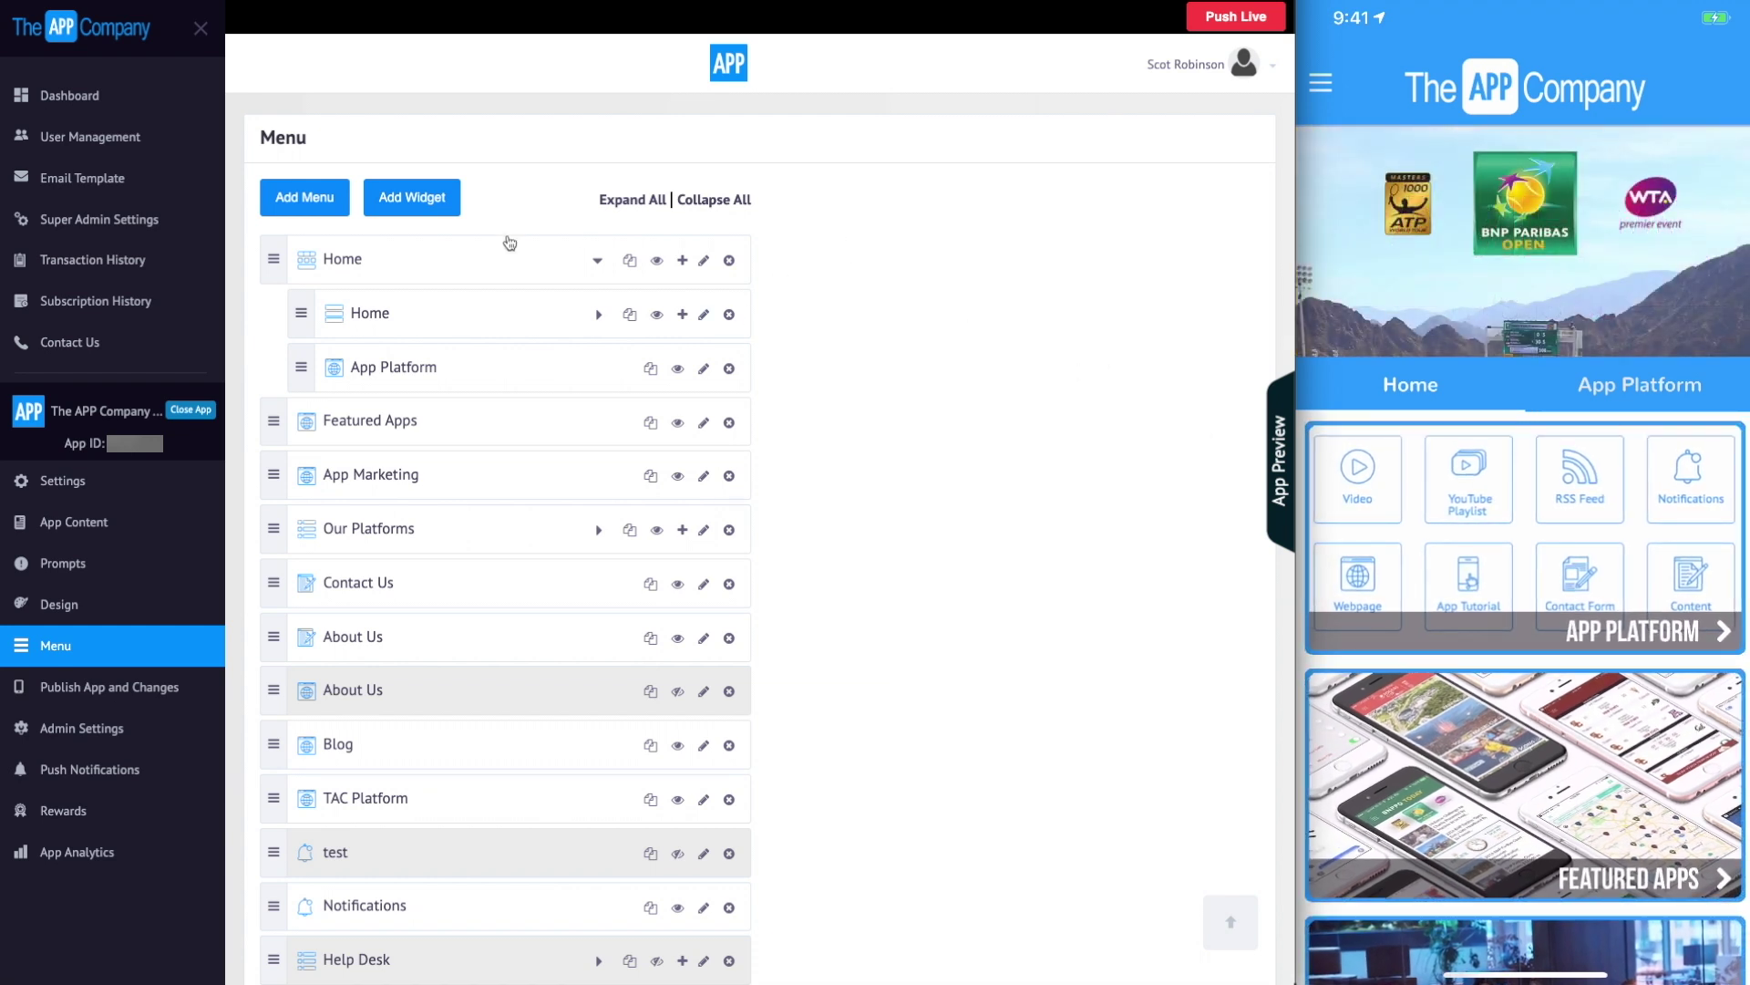
# View the menu types available for adding, close the selection without adding one, and expand the nested Home item.
pyautogui.click(333, 201)
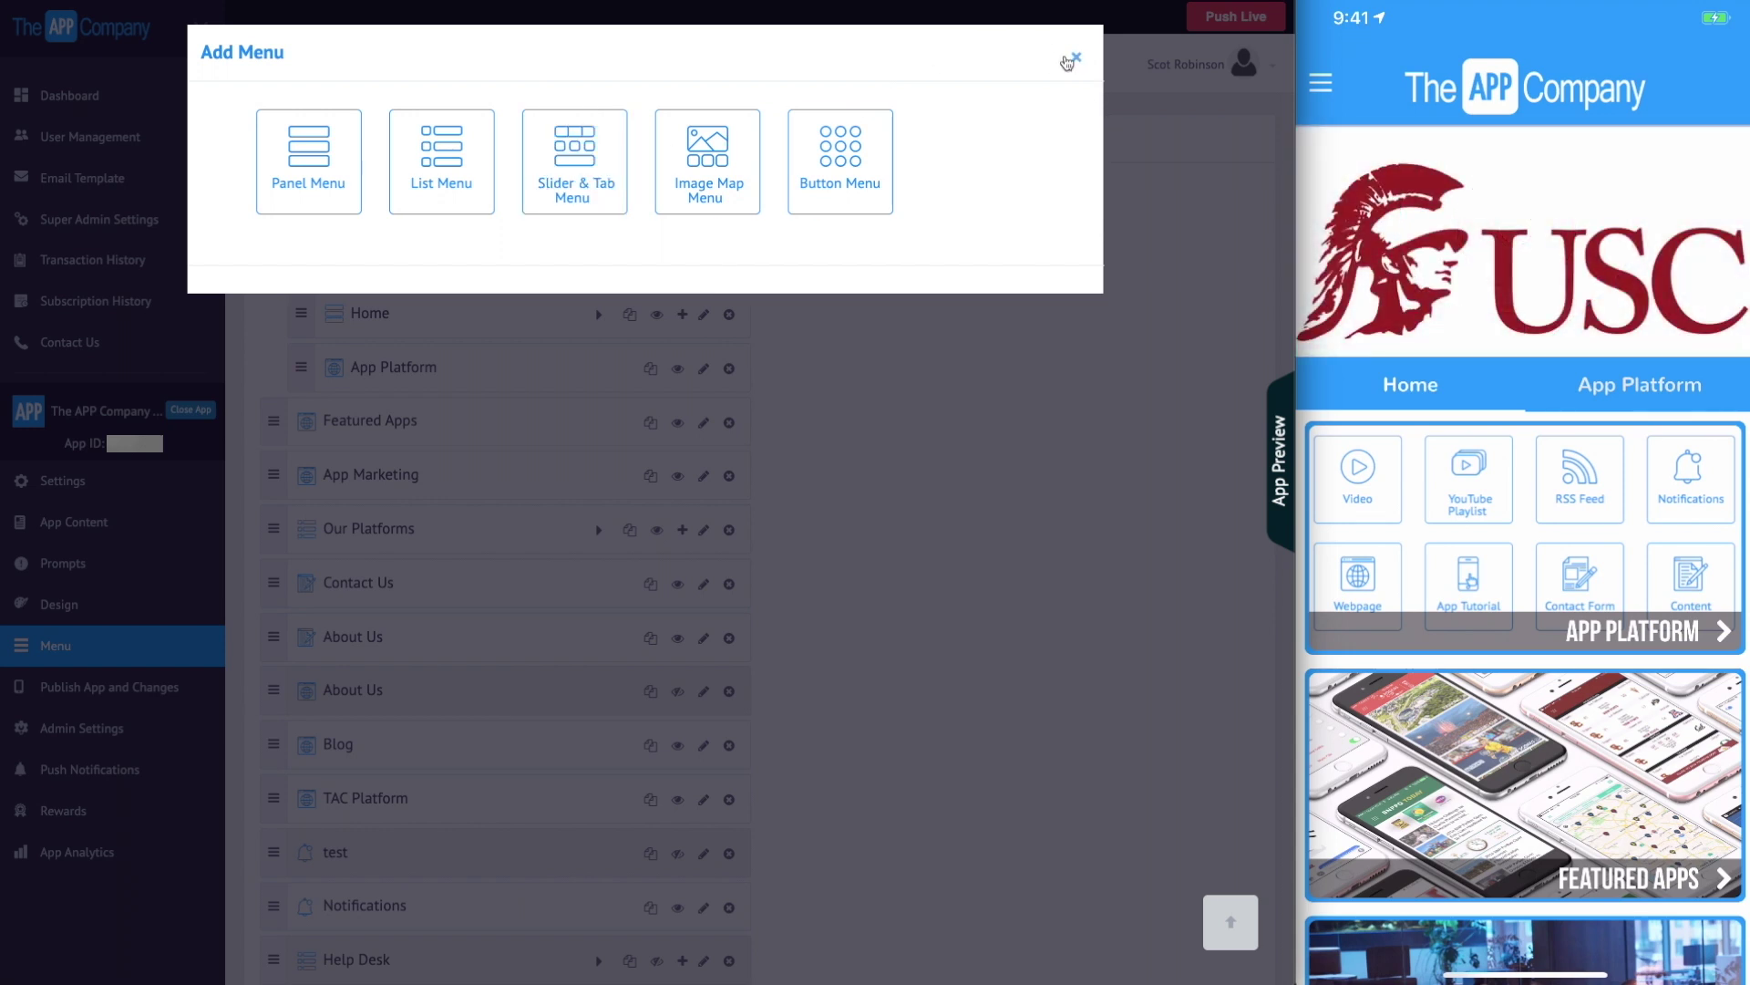
pyautogui.click(1072, 56)
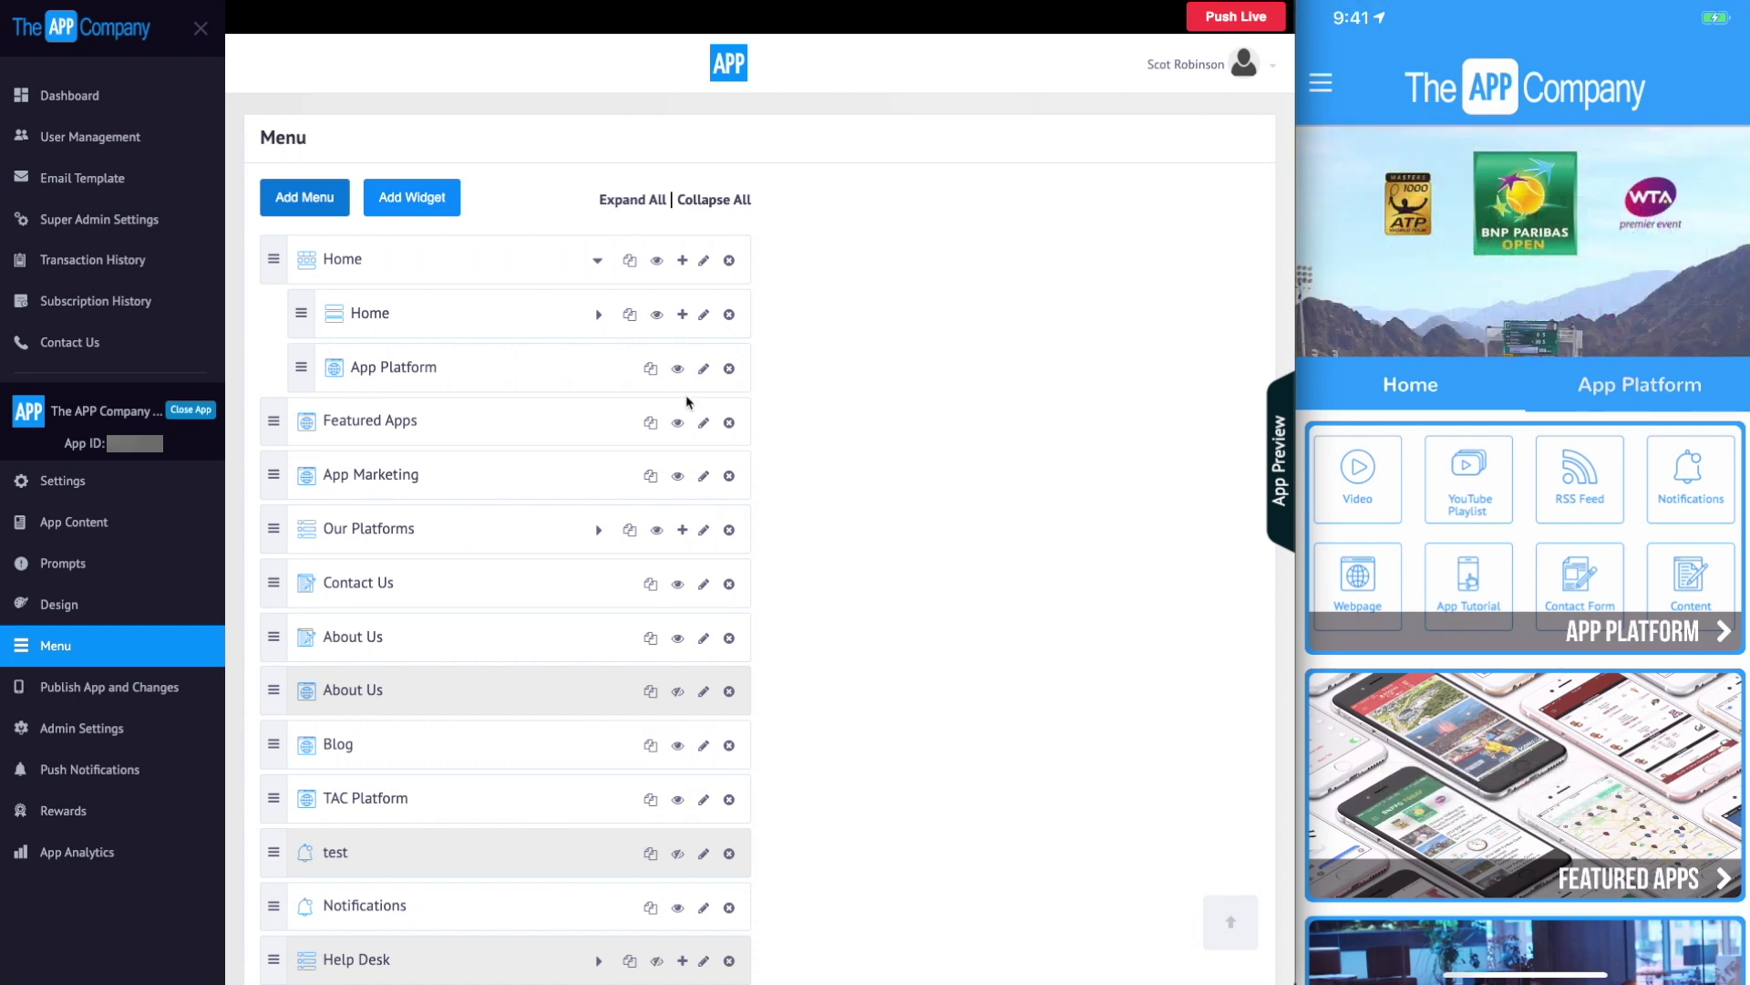
pyautogui.click(598, 315)
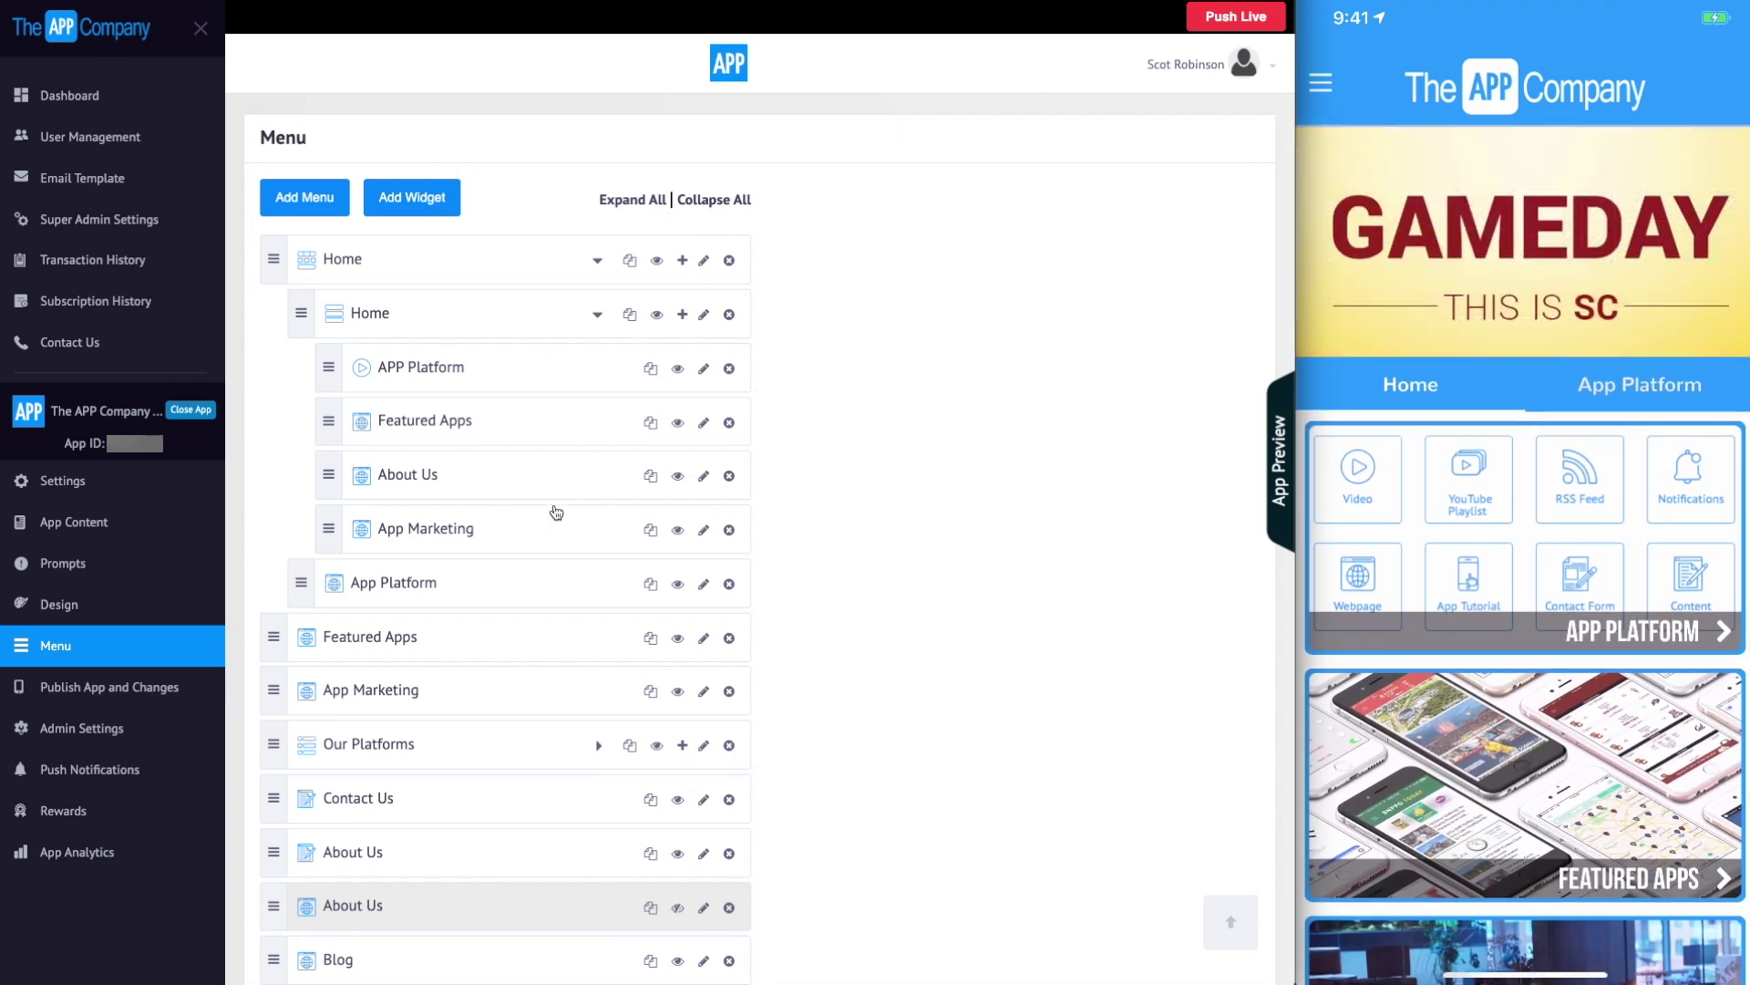
# Examine the top-level Home item's Slider & Tab Menu configuration, including its menu images and Advanced Options, and close it without saving.
pyautogui.click(474, 269)
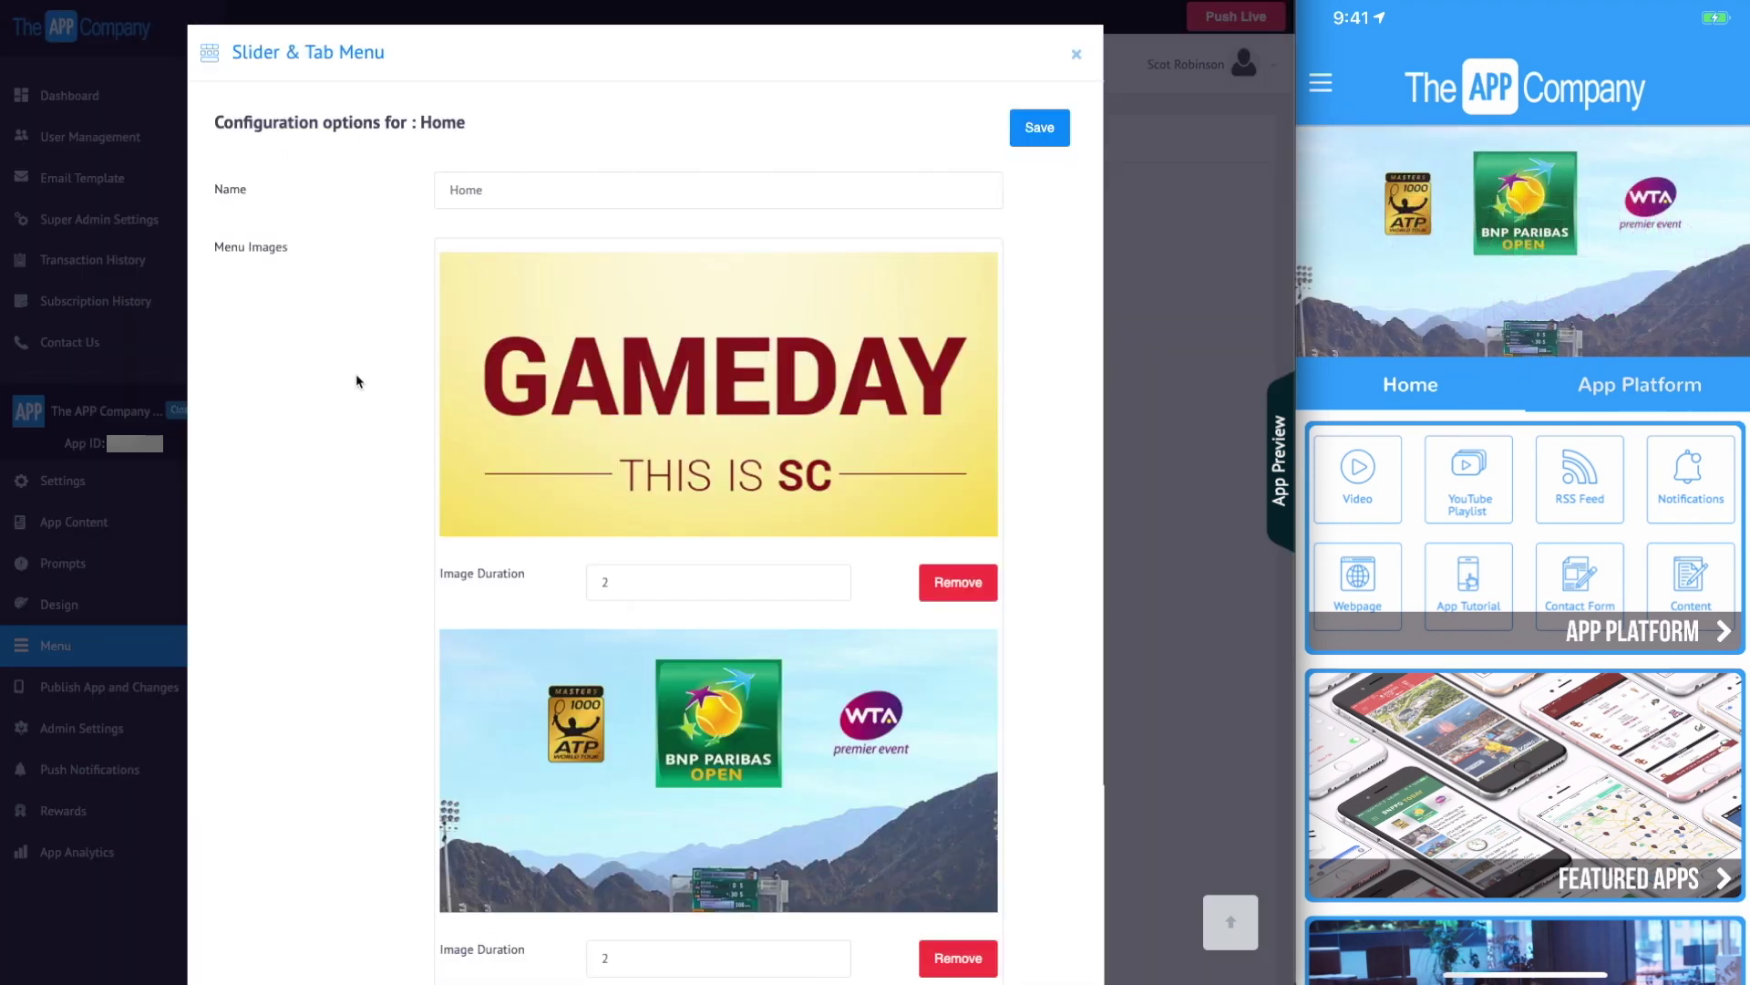
pyautogui.scroll(-1, 356, 381)
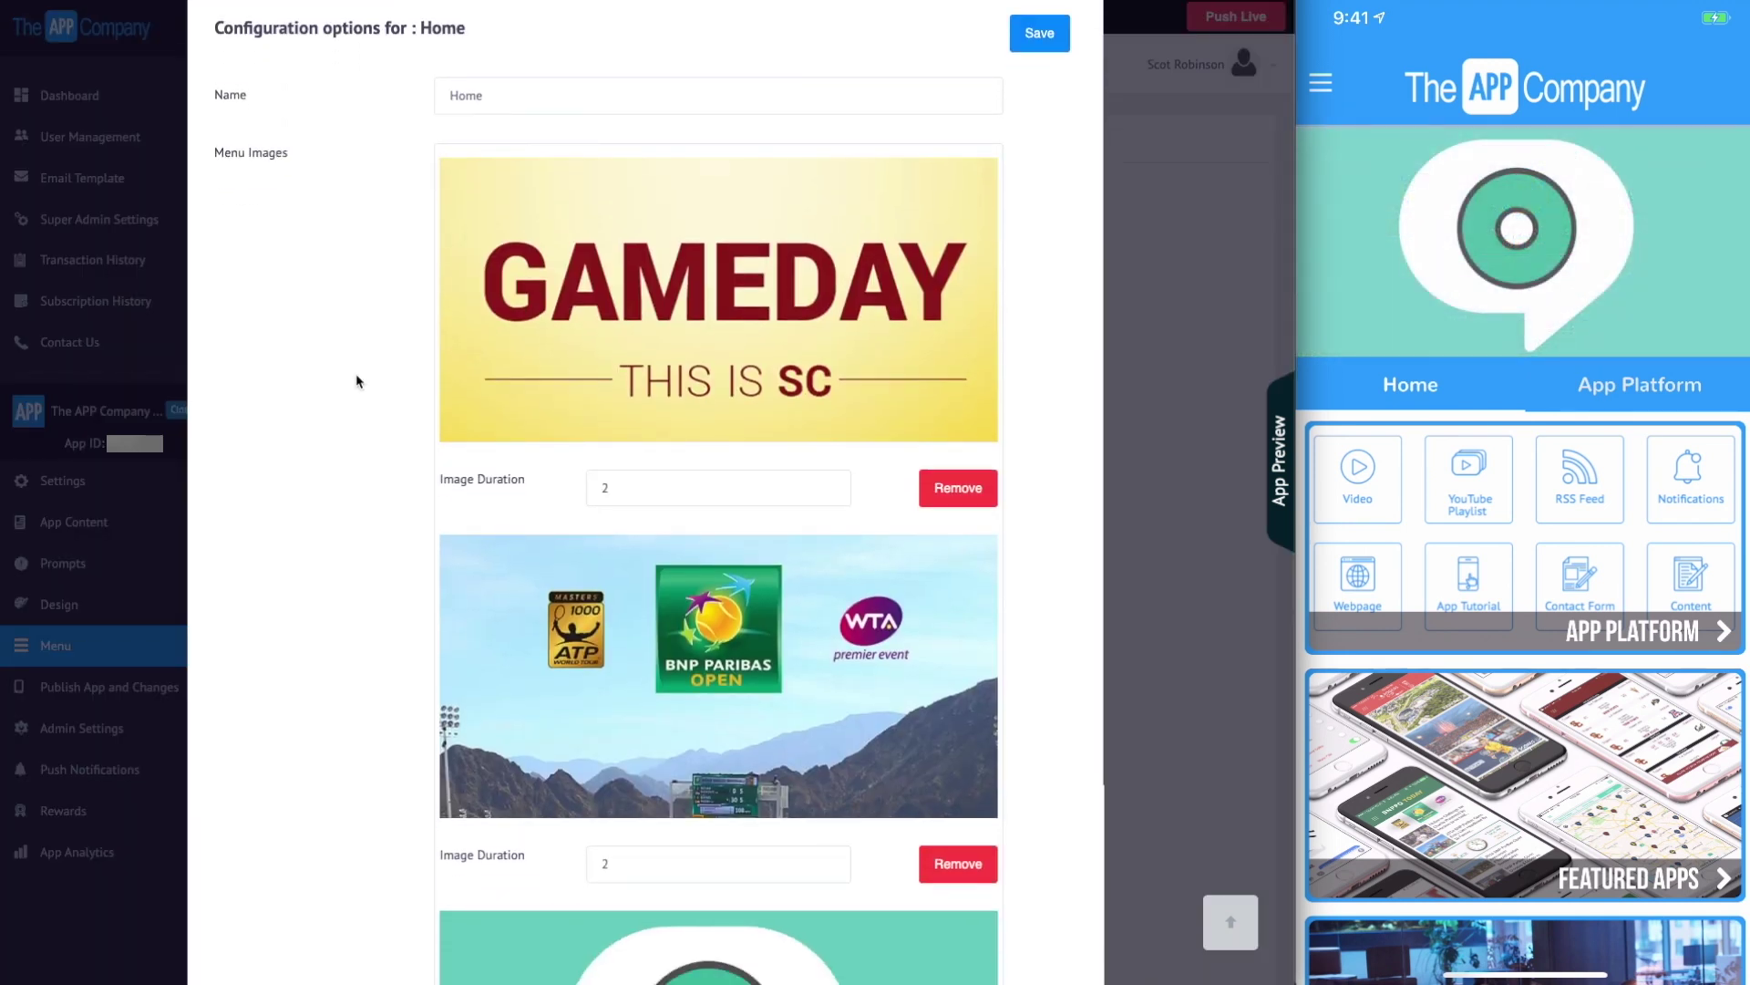
pyautogui.scroll(-10, 356, 381)
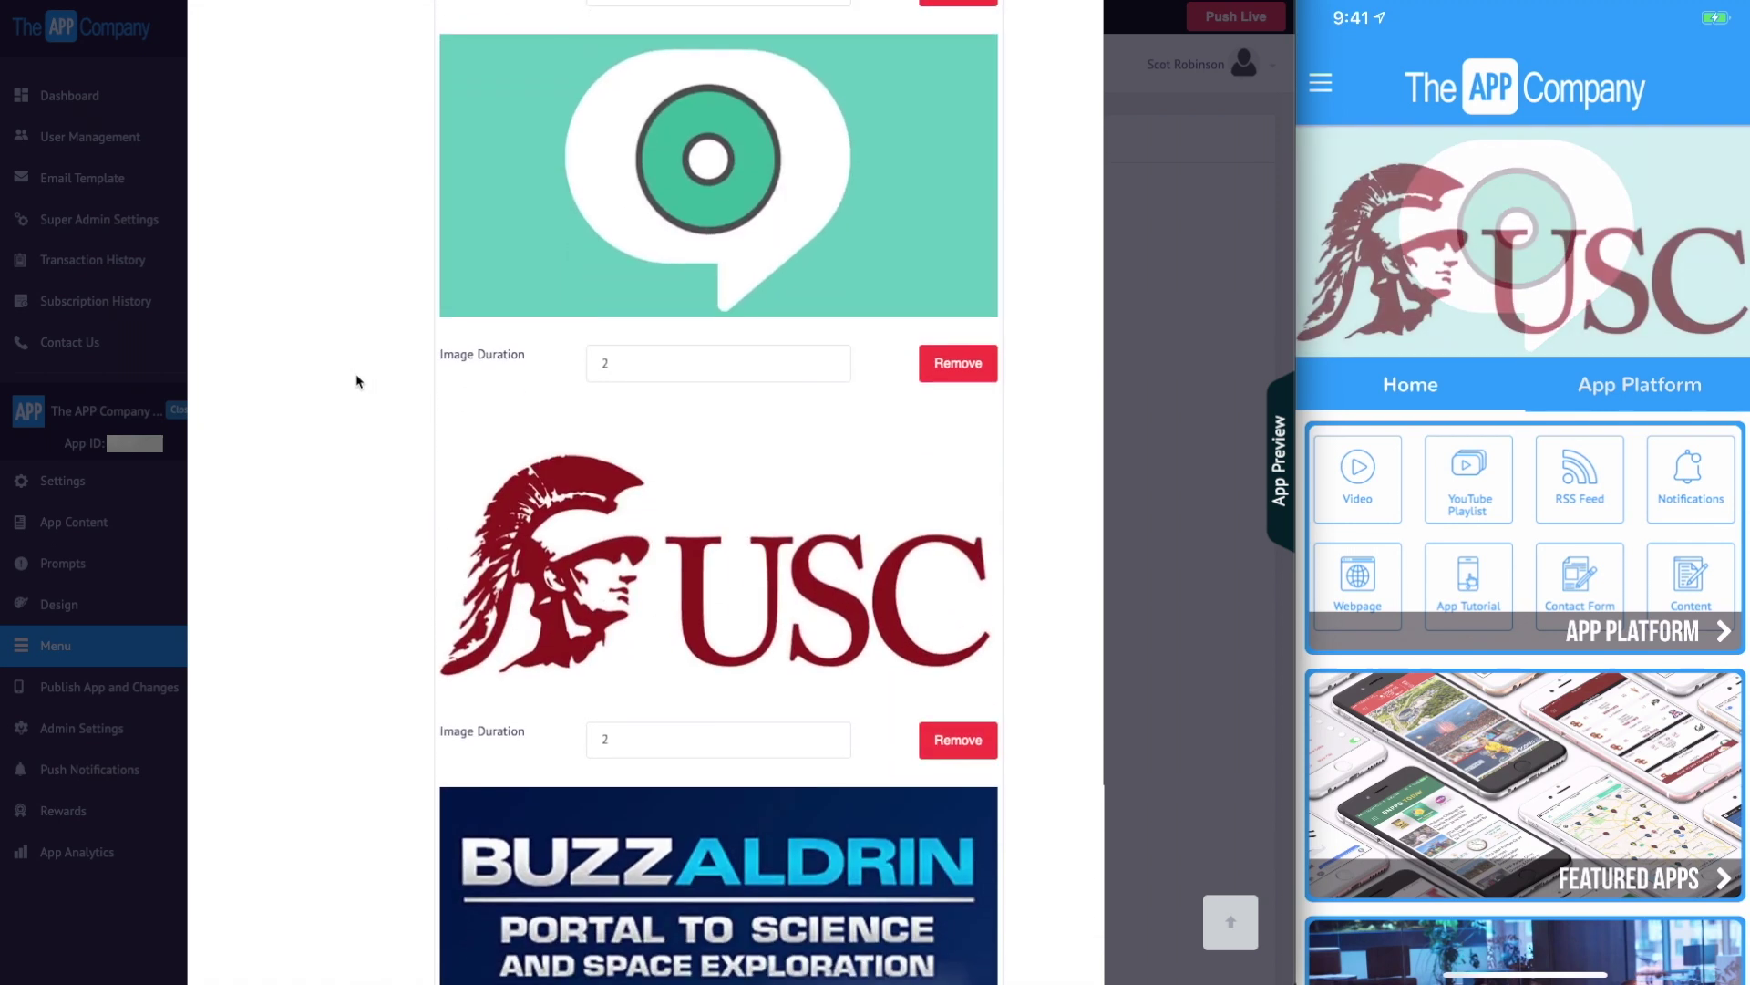
pyautogui.scroll(-10, 355, 381)
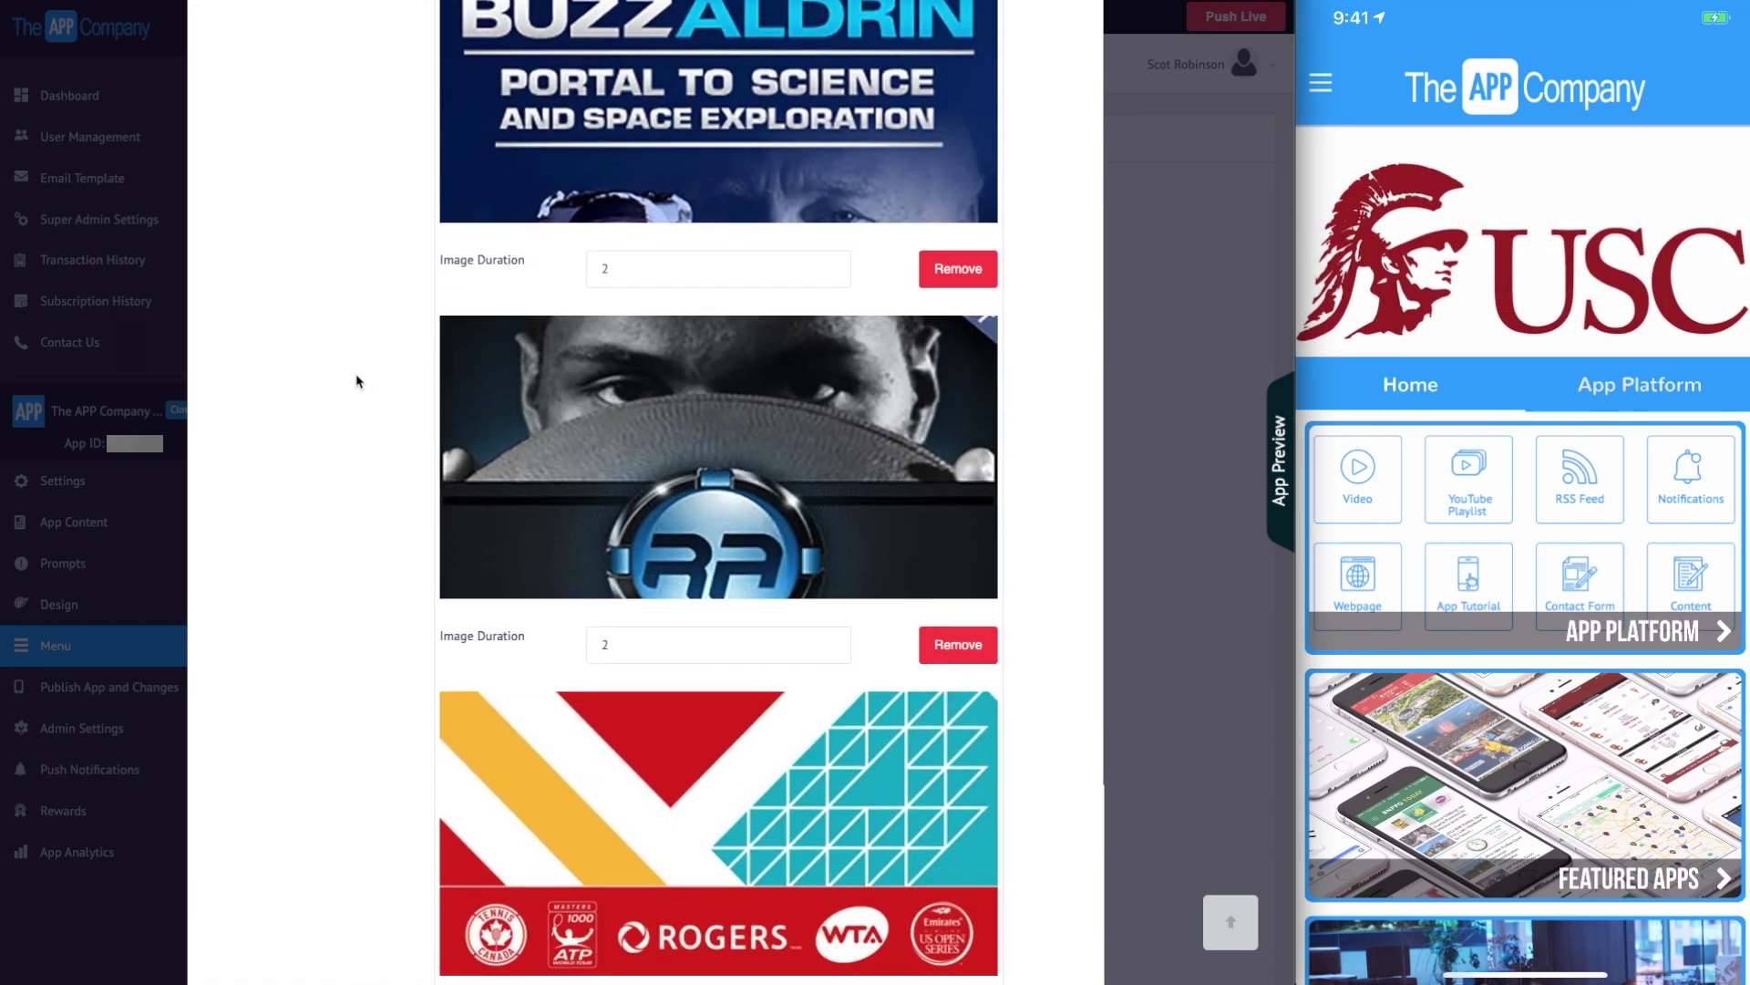
pyautogui.scroll(-4, 355, 381)
pyautogui.click(470, 852)
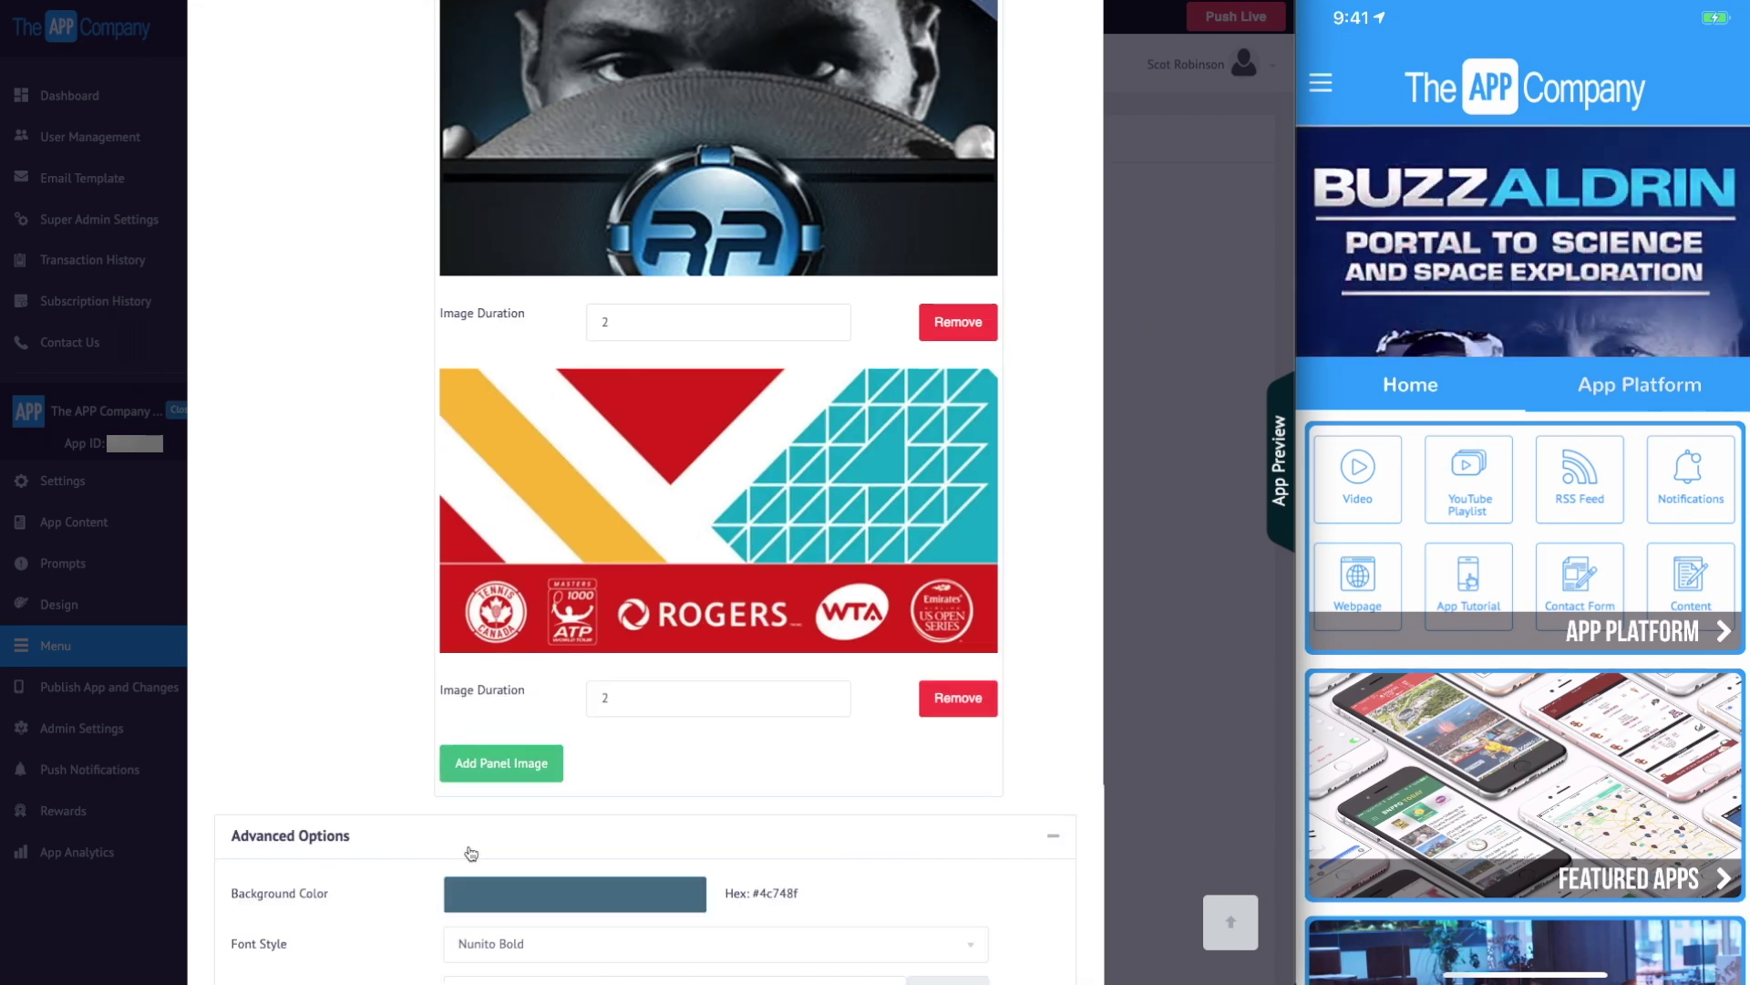
pyautogui.scroll(-5, 469, 852)
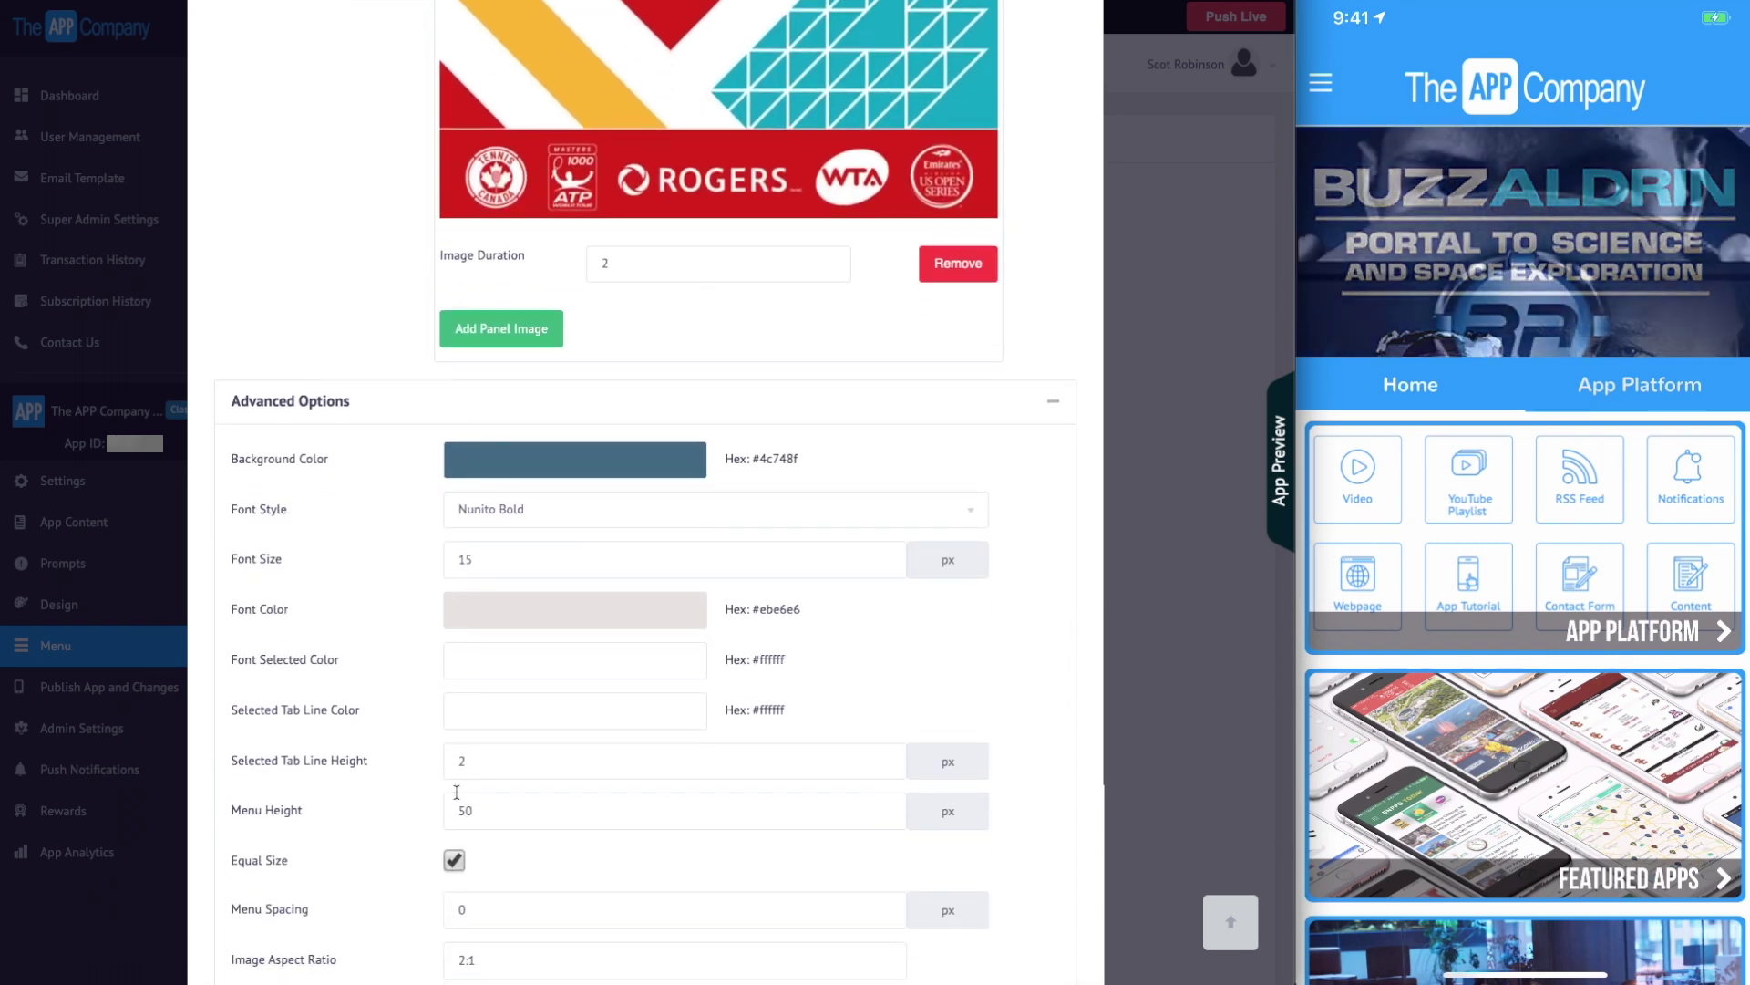
pyautogui.press('Escape')
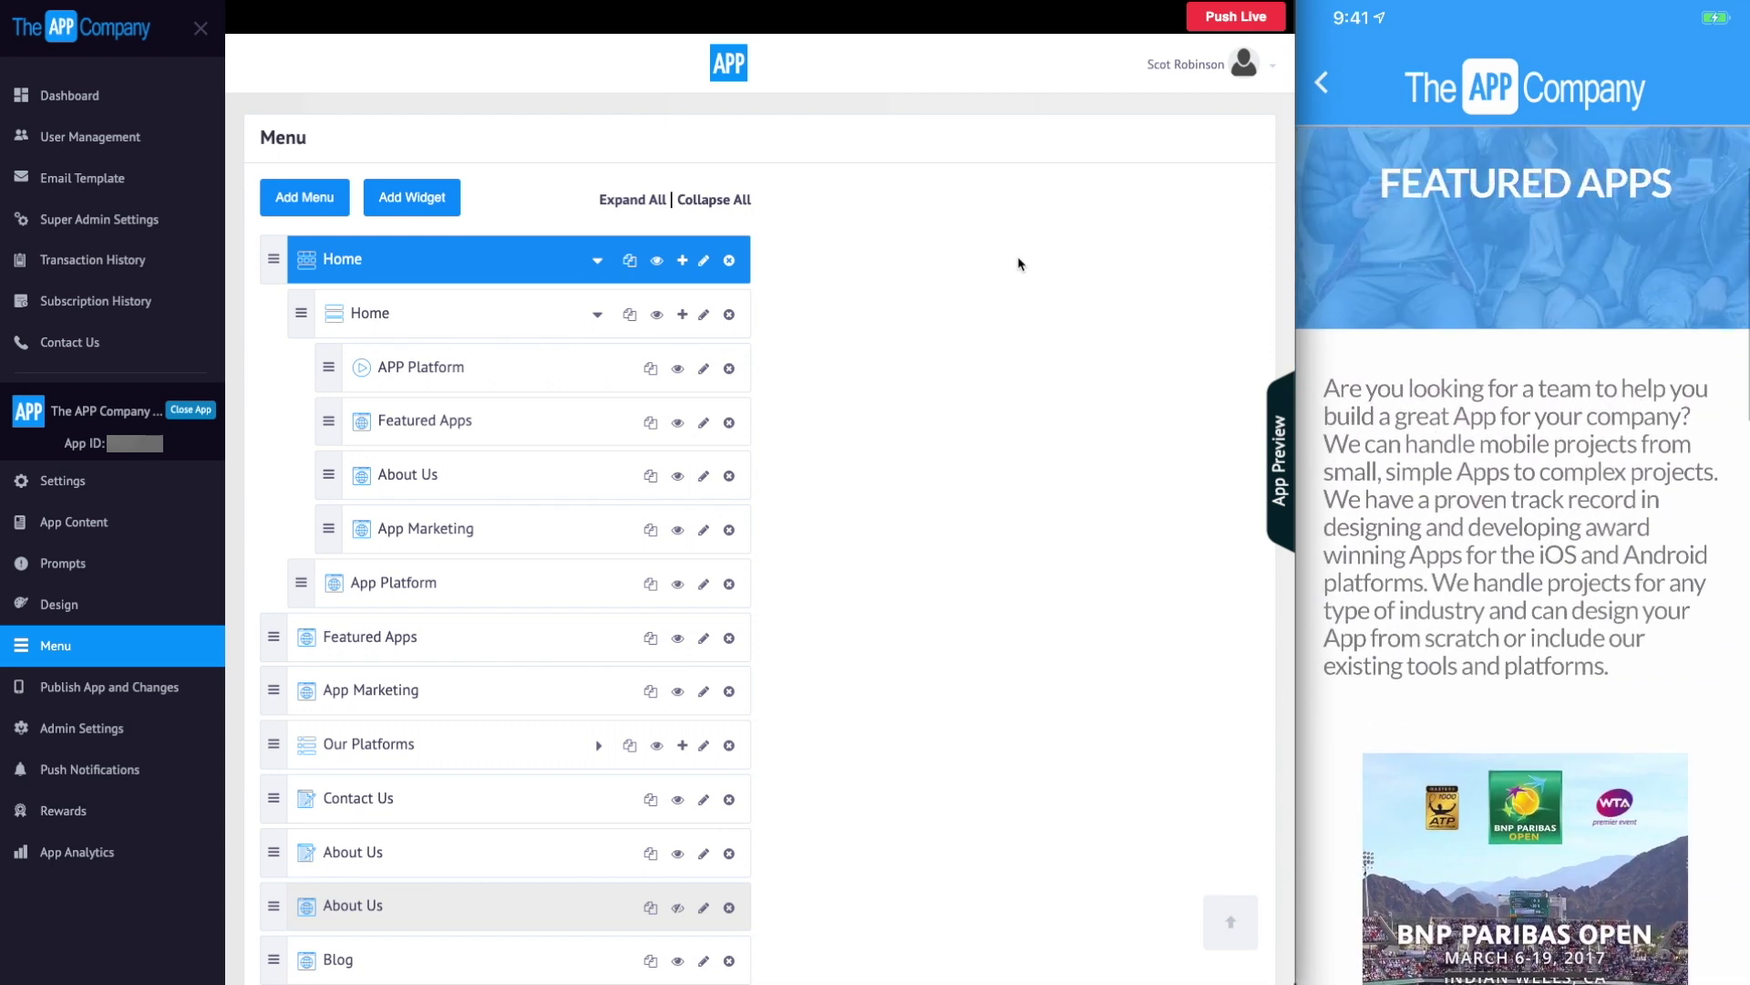
# Open the configuration of the Featured Apps webpage item under the nested Home menu and select its whole Web URL.
pyautogui.click(703, 422)
pyautogui.click(693, 494)
pyautogui.moveTo(693, 493); pyautogui.dragTo(432, 491)
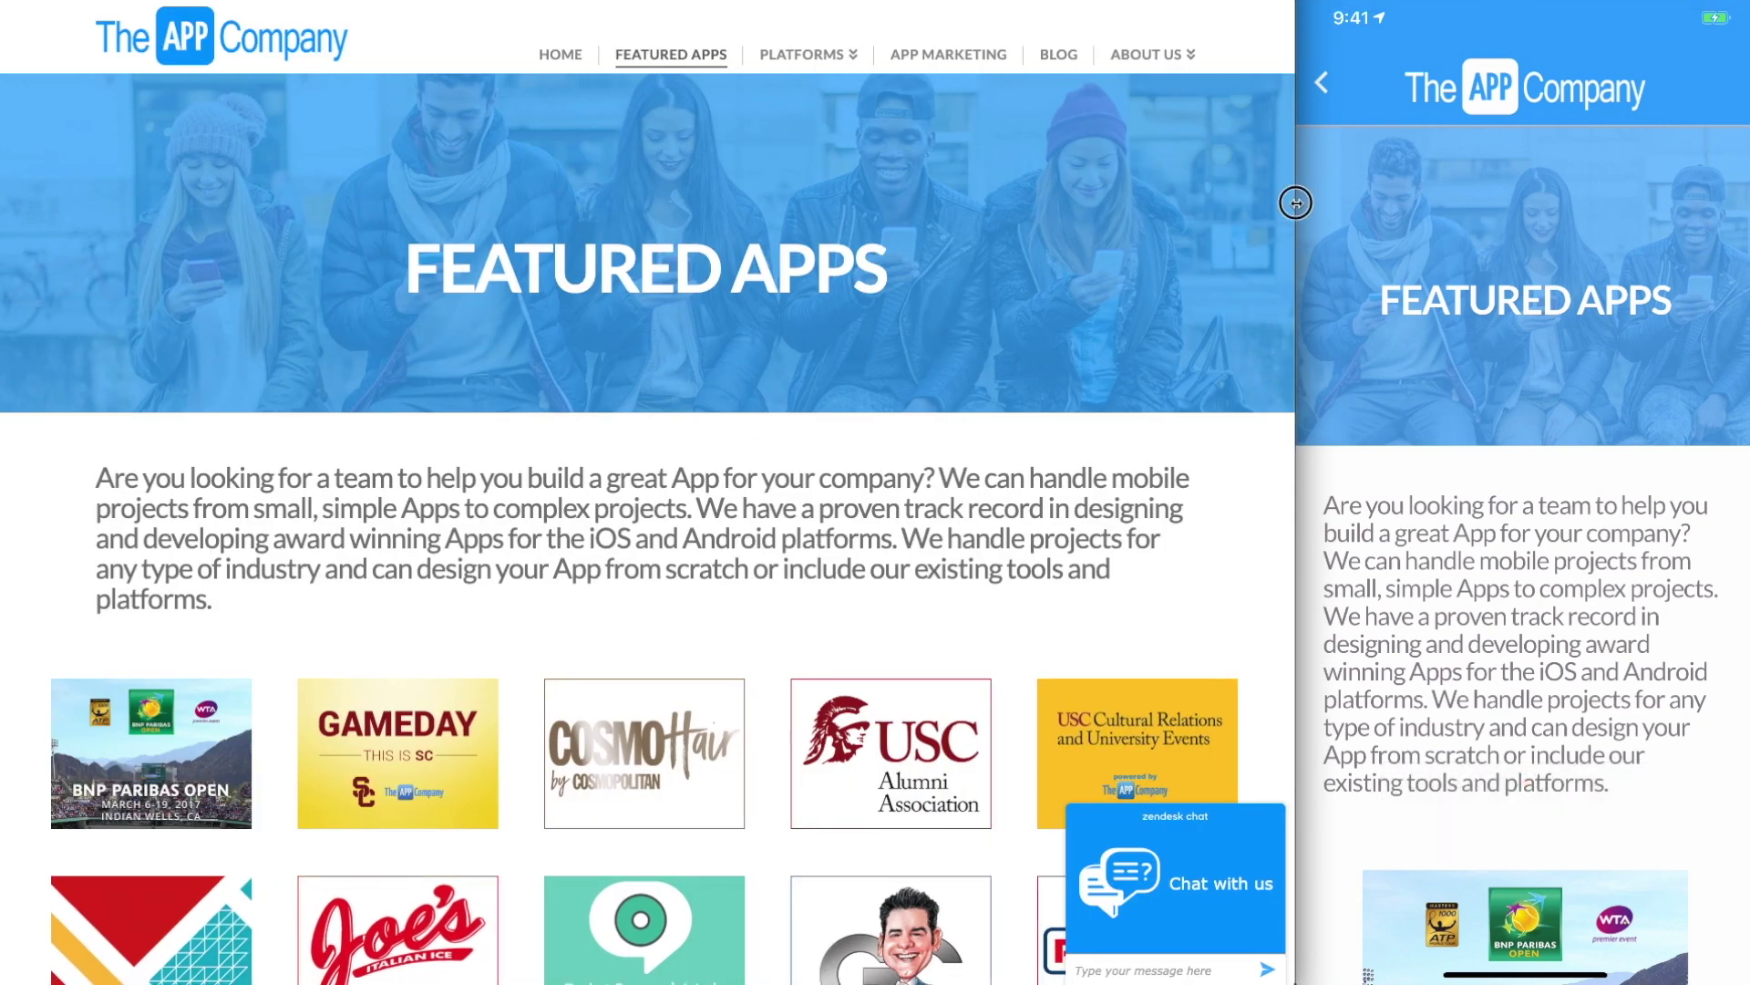
# Check the Featured Apps page's mobile layout and navigation in a narrowed browser window, restore the width, and close the item's configuration.
pyautogui.moveTo(1293, 203); pyautogui.dragTo(527, 255)
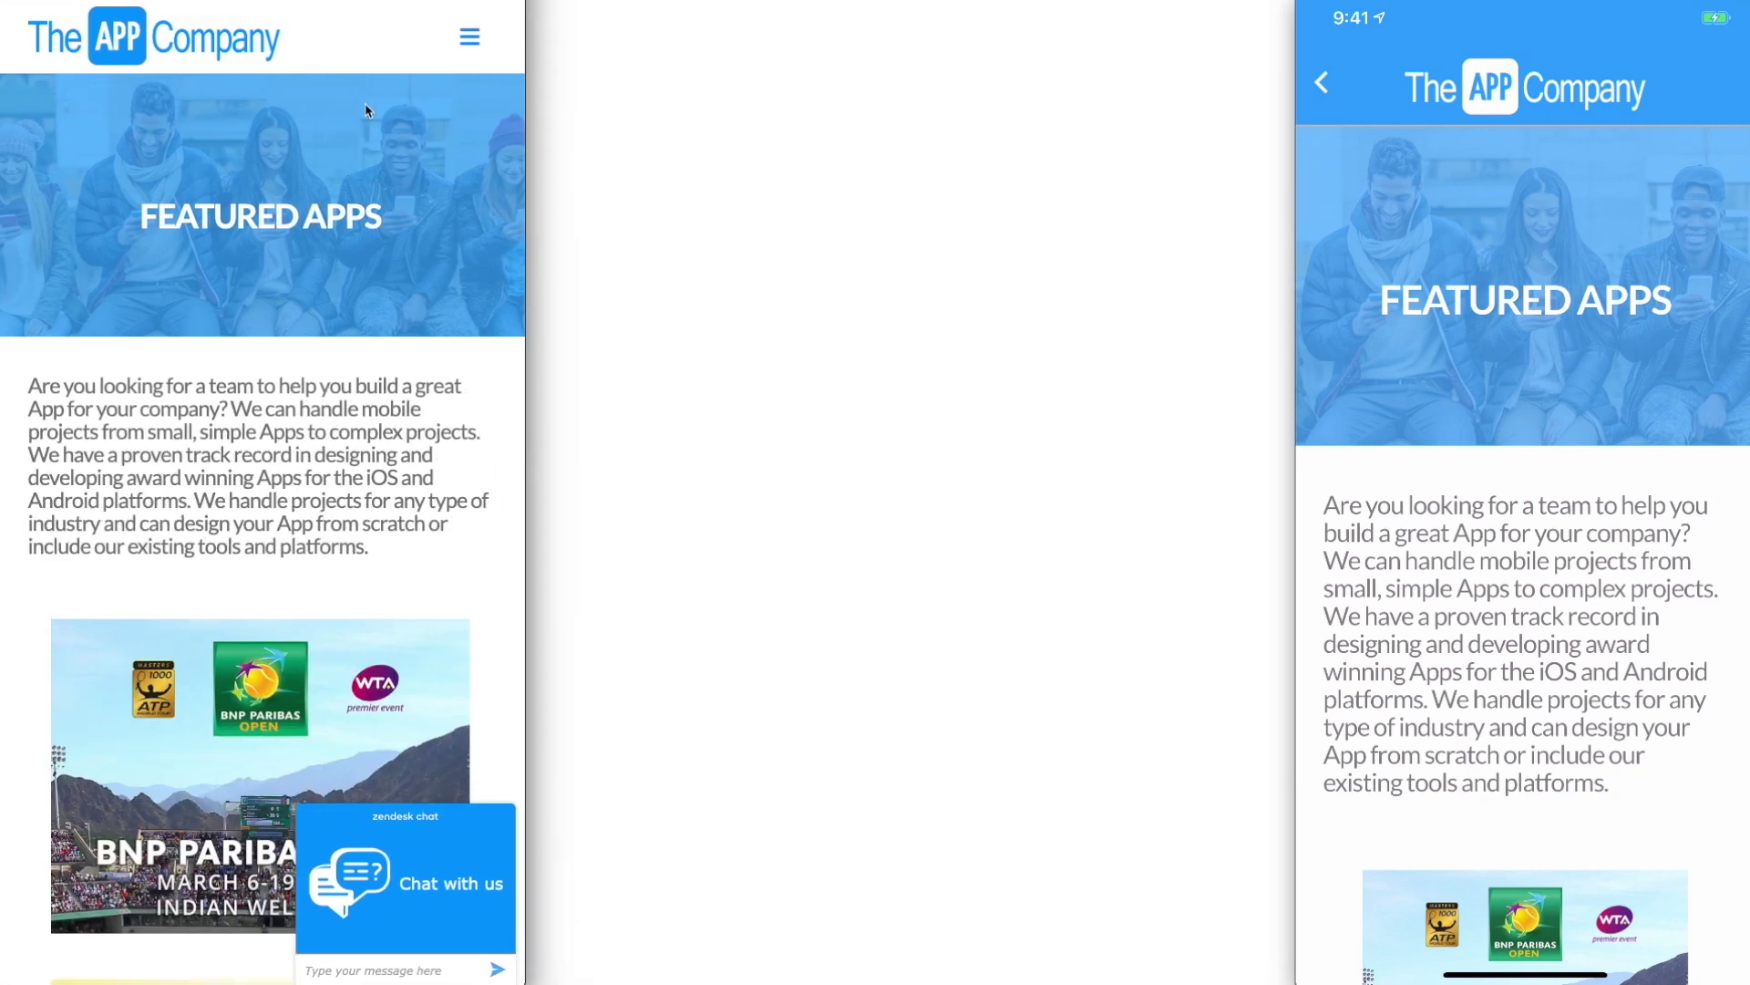
pyautogui.click(490, 49)
pyautogui.click(490, 48)
pyautogui.moveTo(528, 572); pyautogui.dragTo(1297, 602)
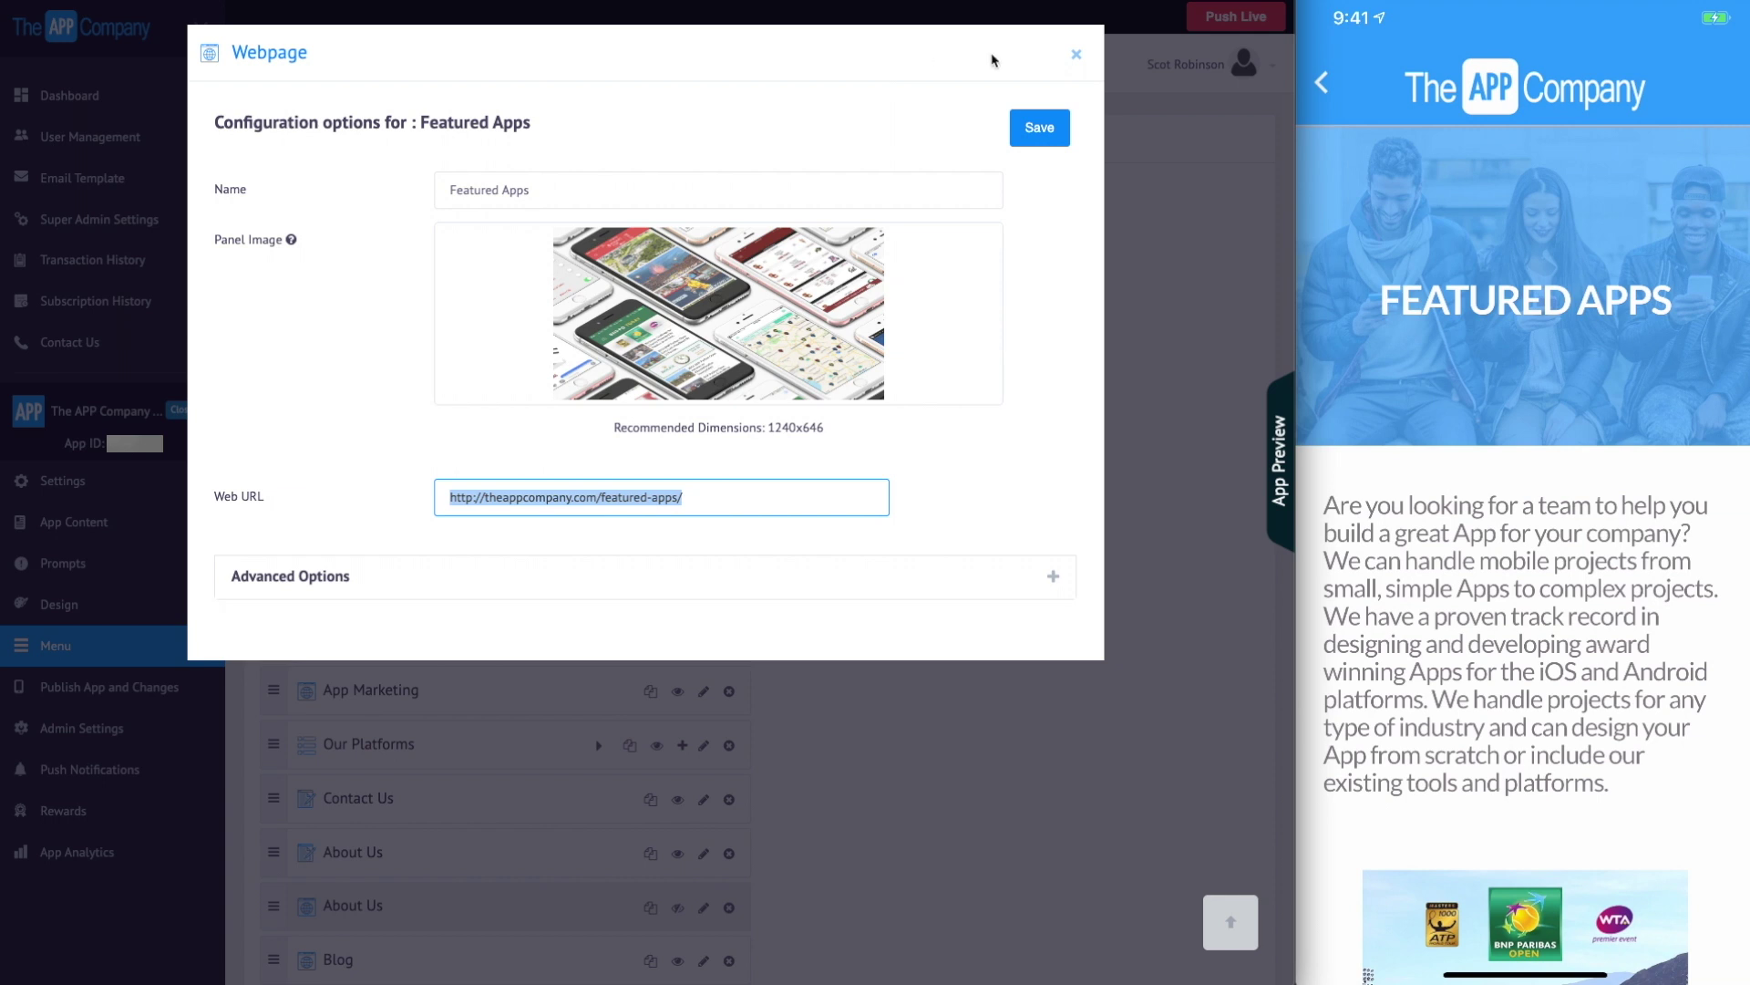
pyautogui.click(1077, 58)
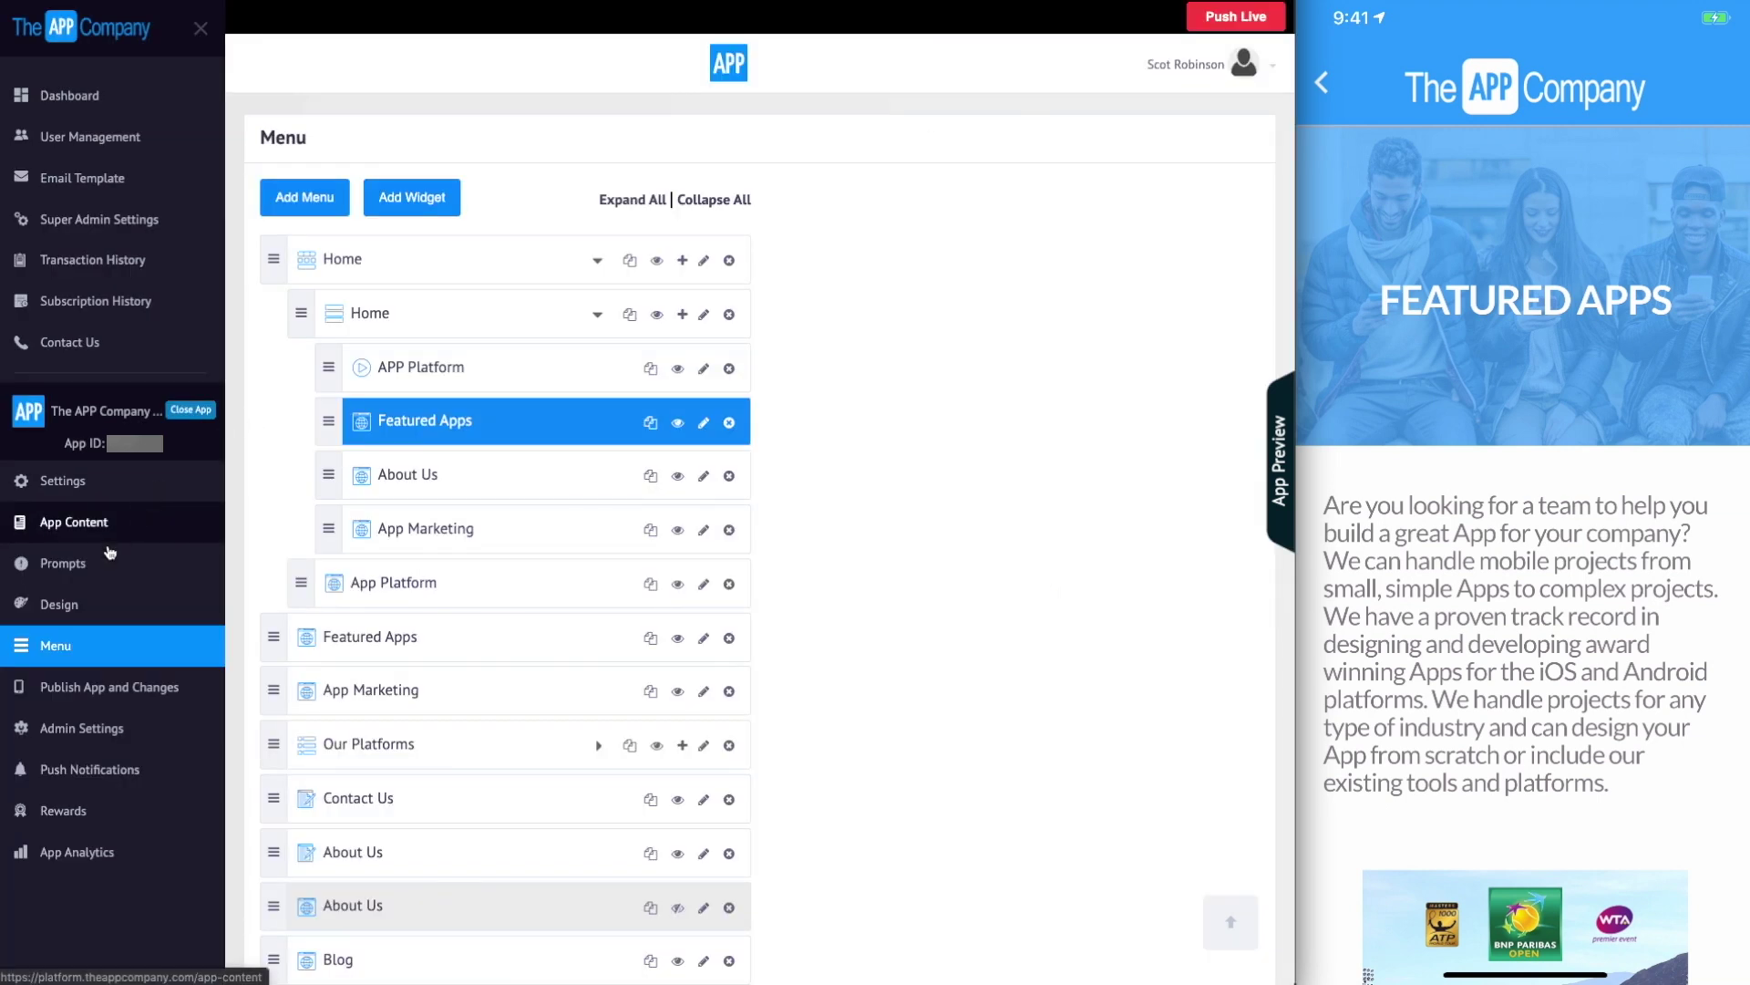
# Open the Global Web CSS section of the app's Design settings.
pyautogui.click(103, 604)
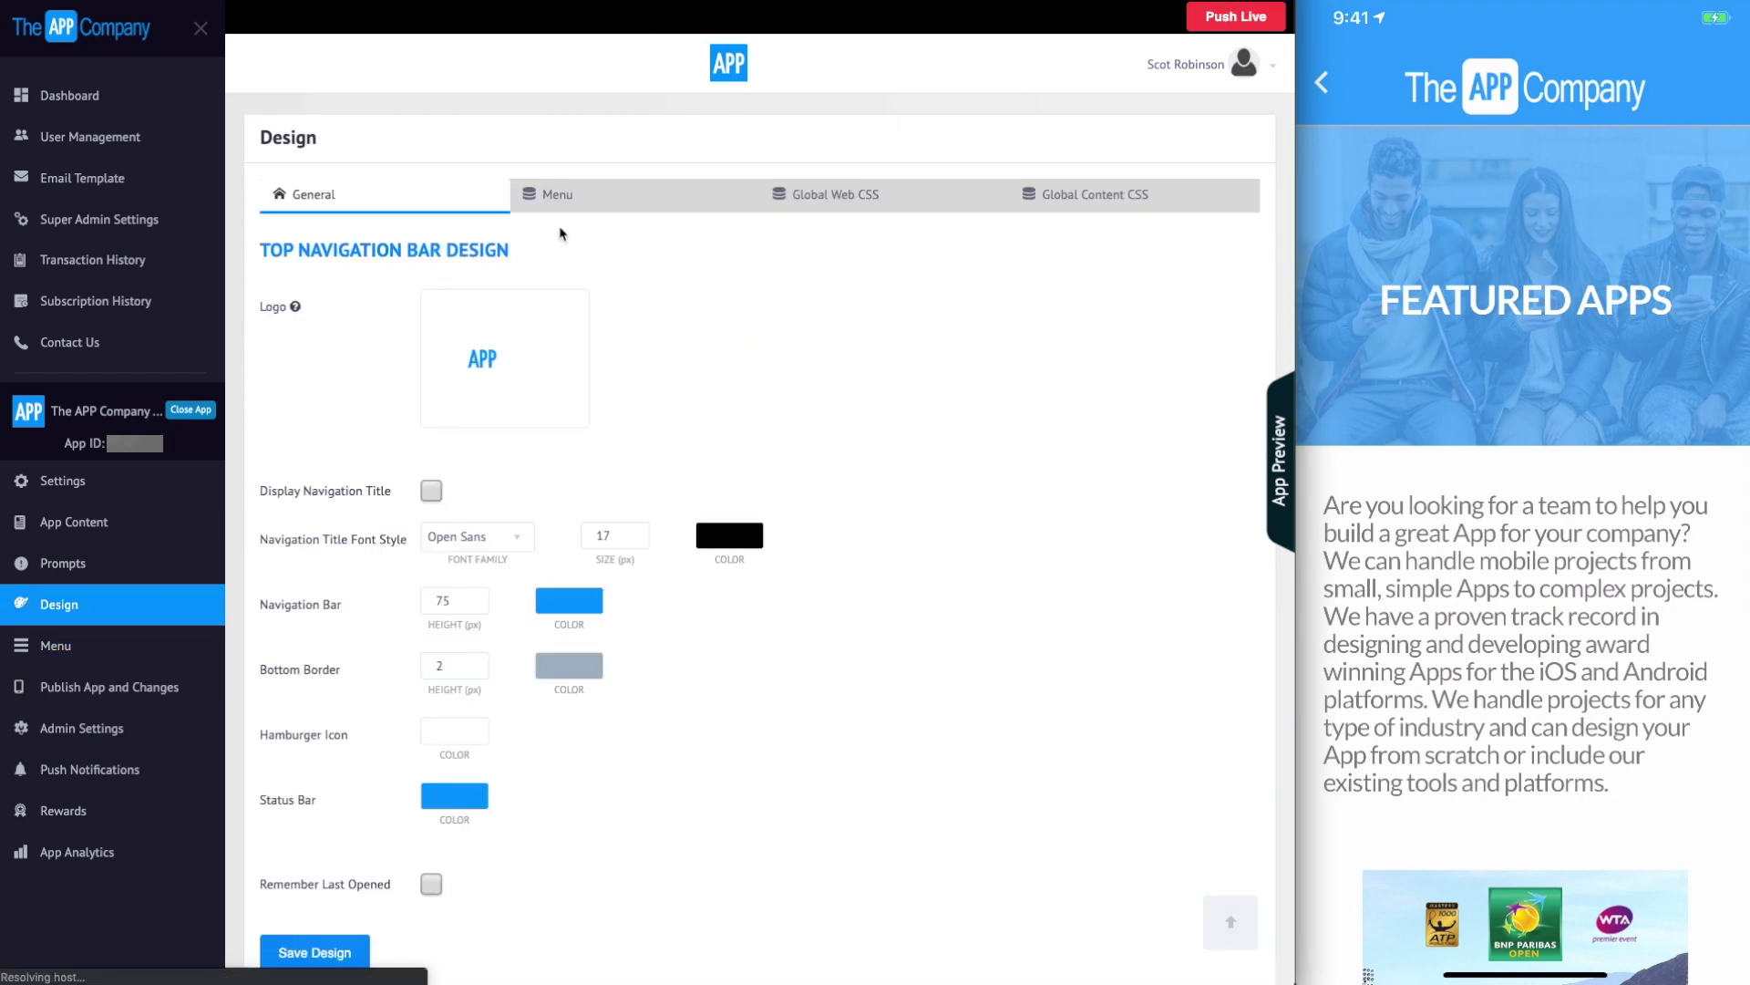
pyautogui.click(898, 206)
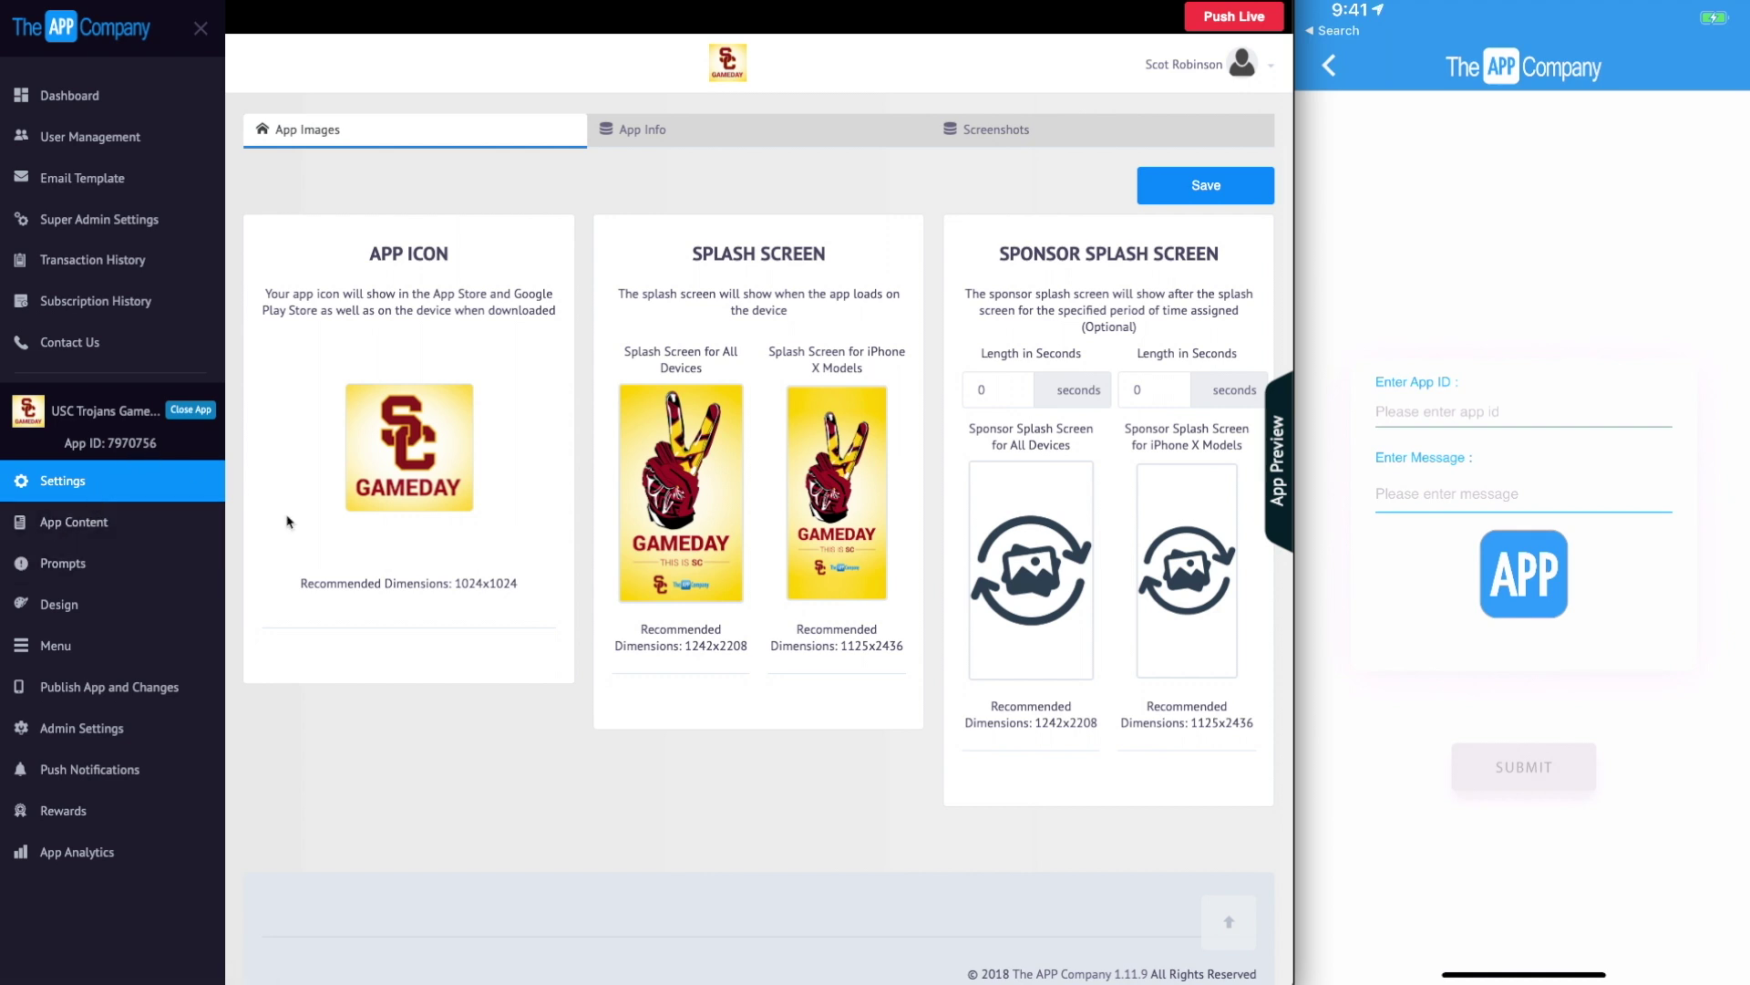
# Load the USC Trojans Gameday COPY app in the phone preview by submitting its app ID.
pyautogui.moveTo(1492, 644)
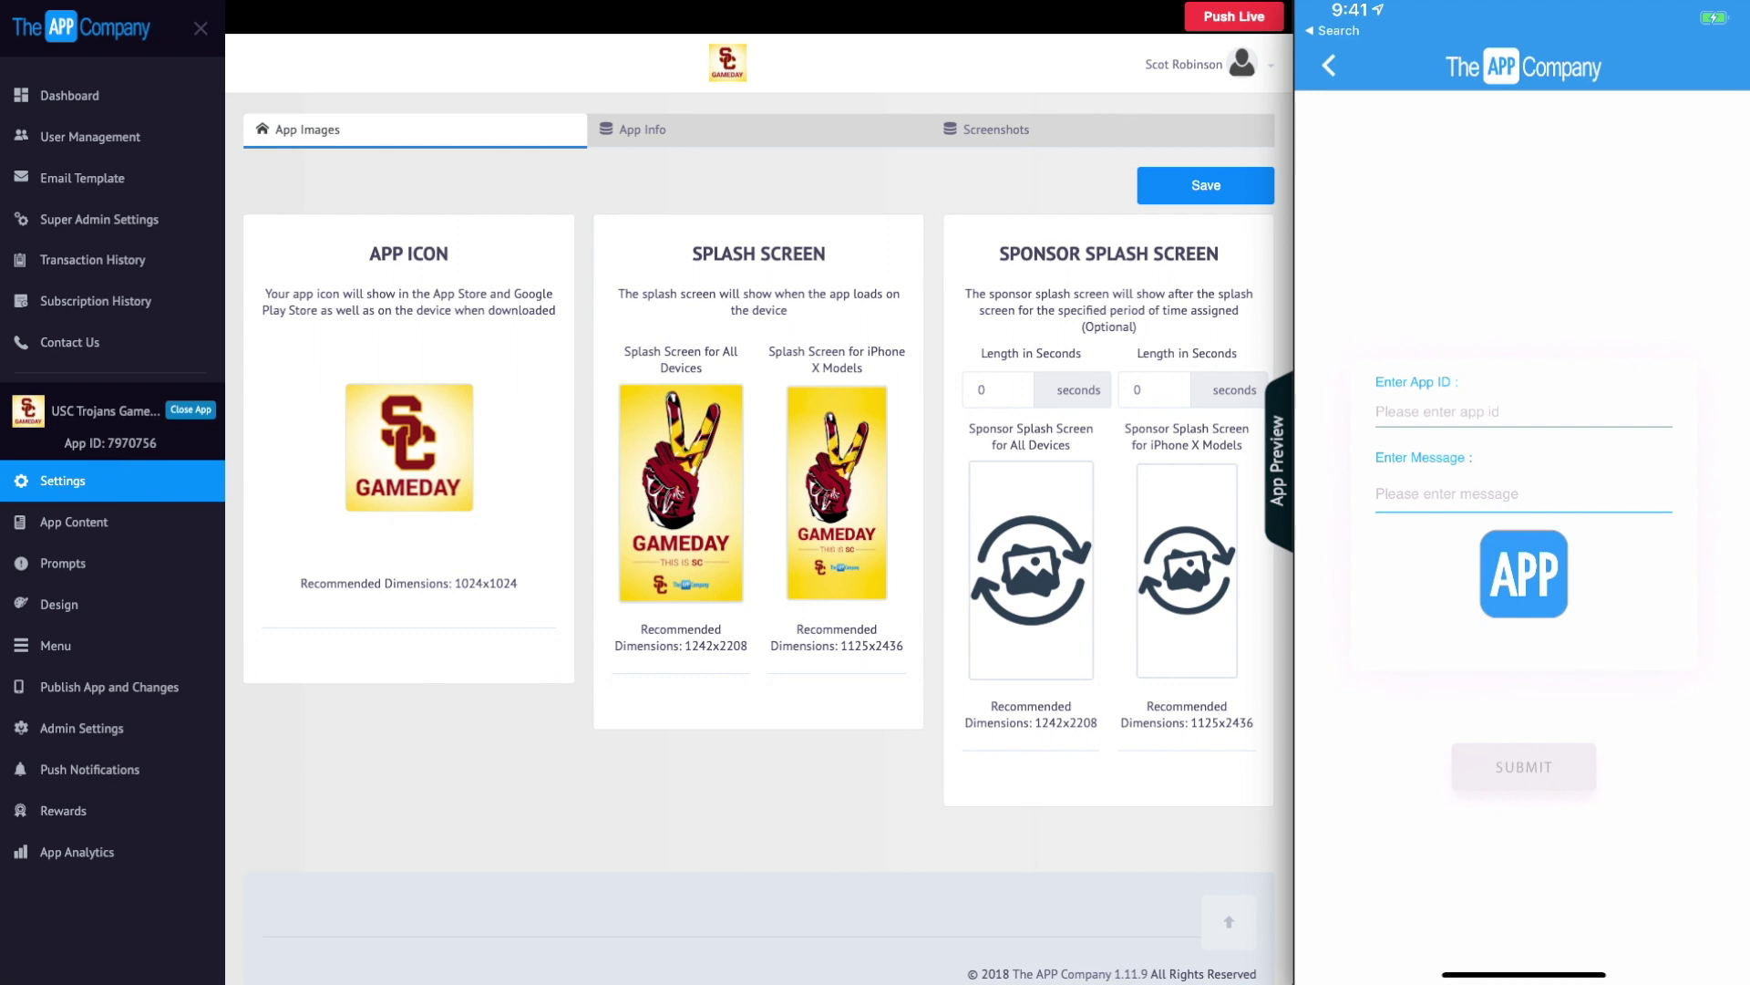
pyautogui.click(1459, 411)
pyautogui.write('7970756')
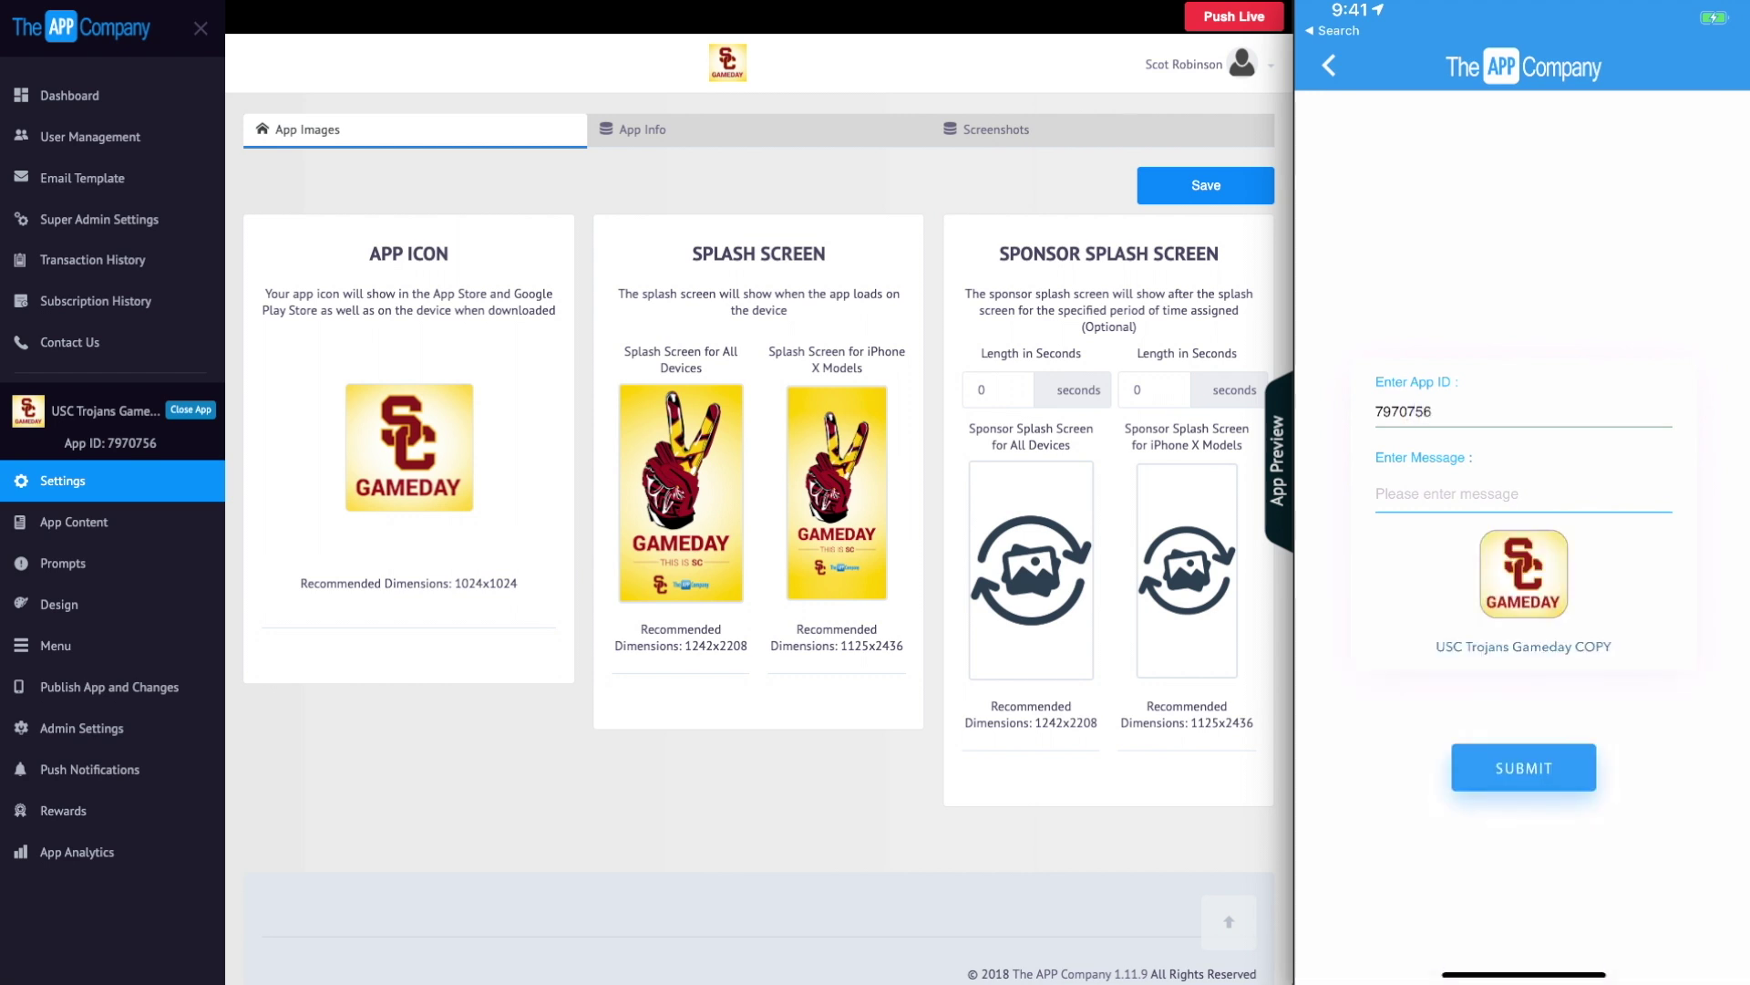
pyautogui.click(1524, 768)
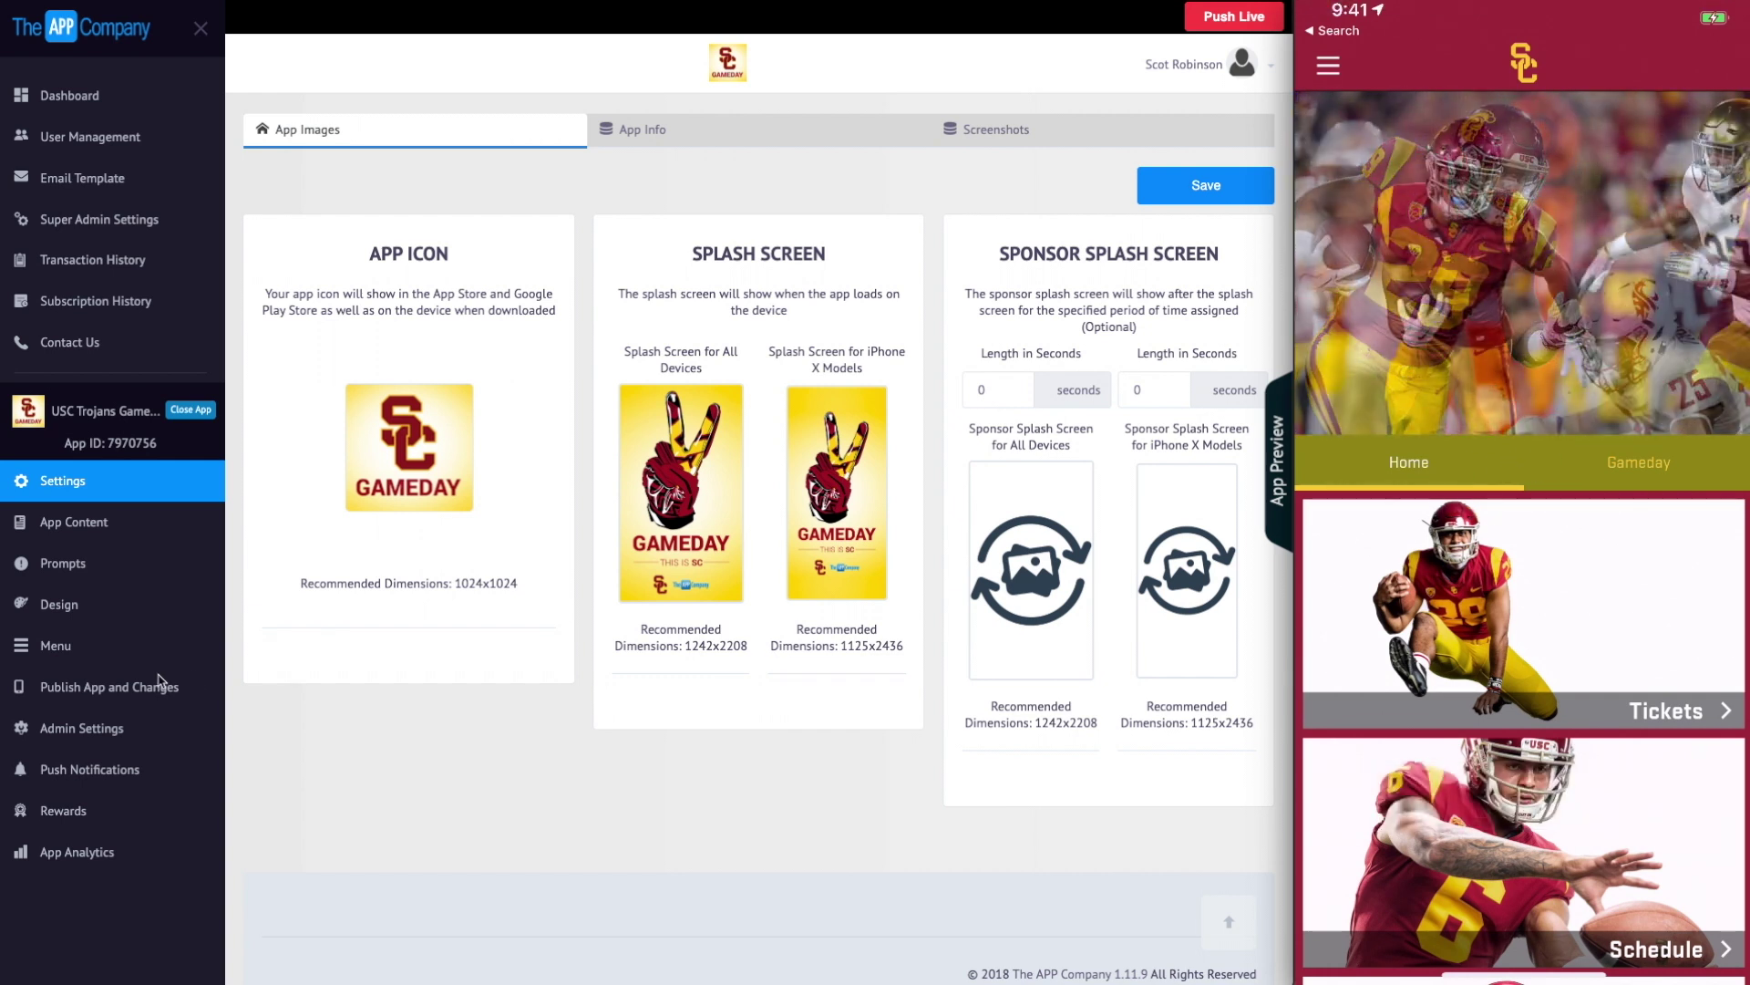
# Open the configuration of the Football slider and tab menu and expand its Advanced Options.
pyautogui.click(50, 650)
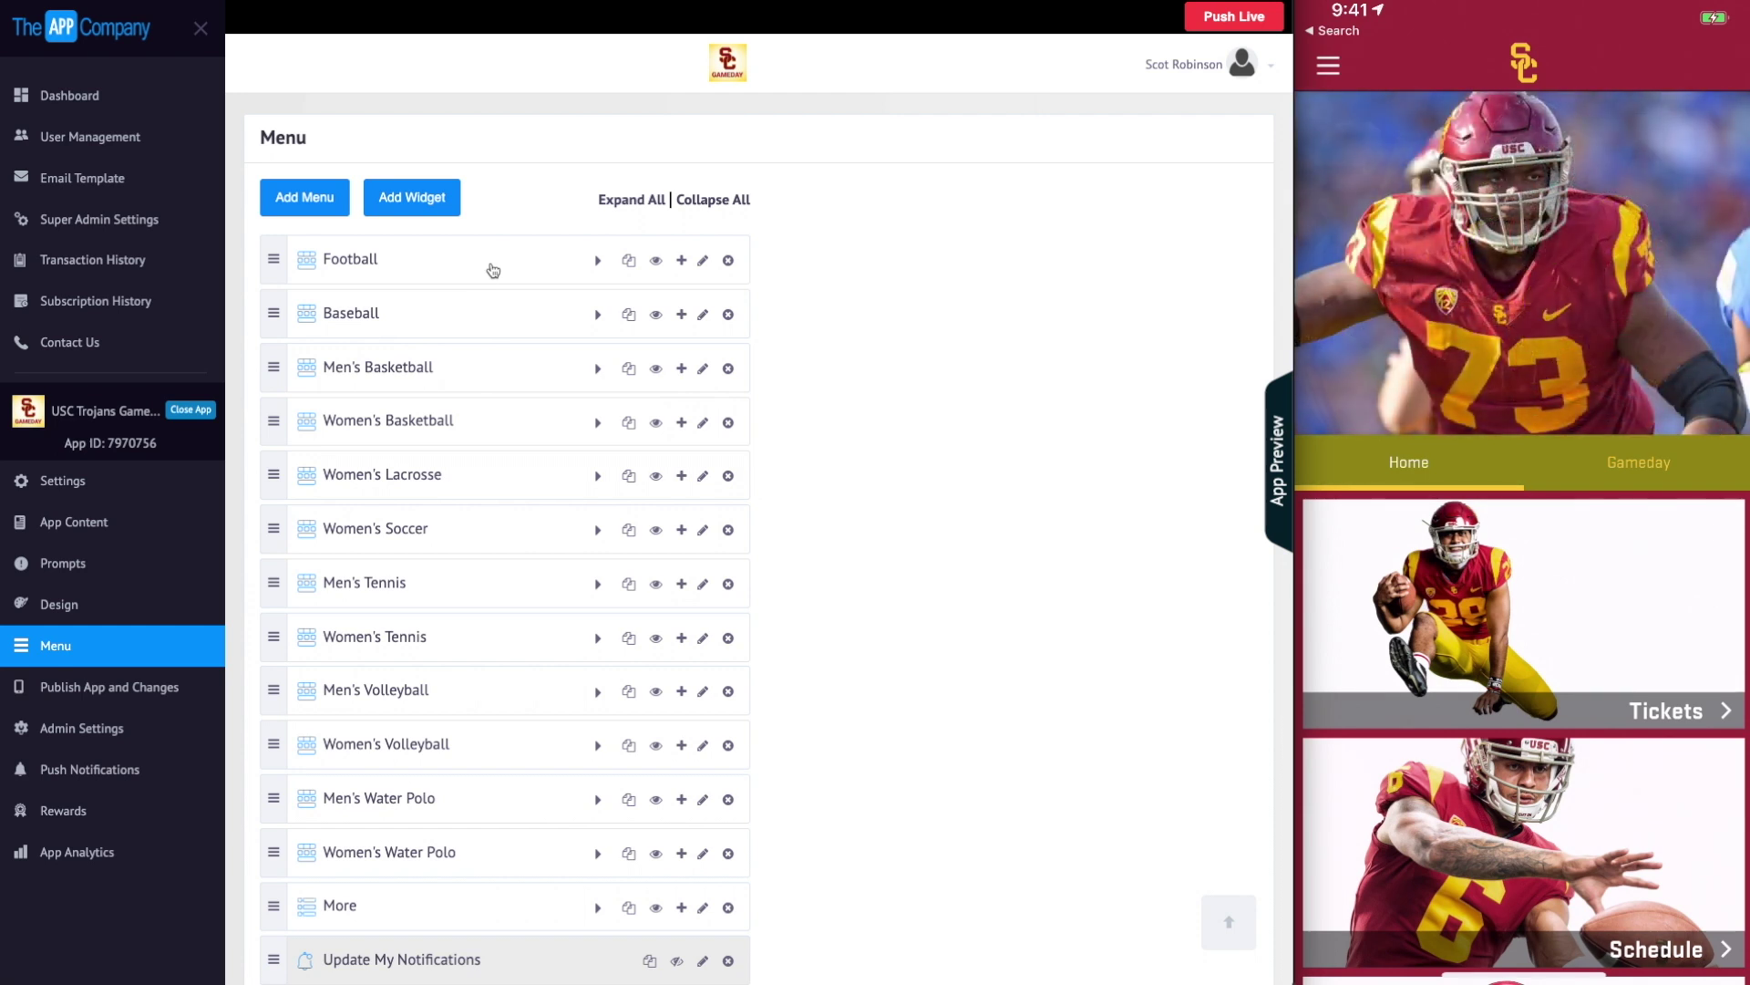
pyautogui.click(492, 270)
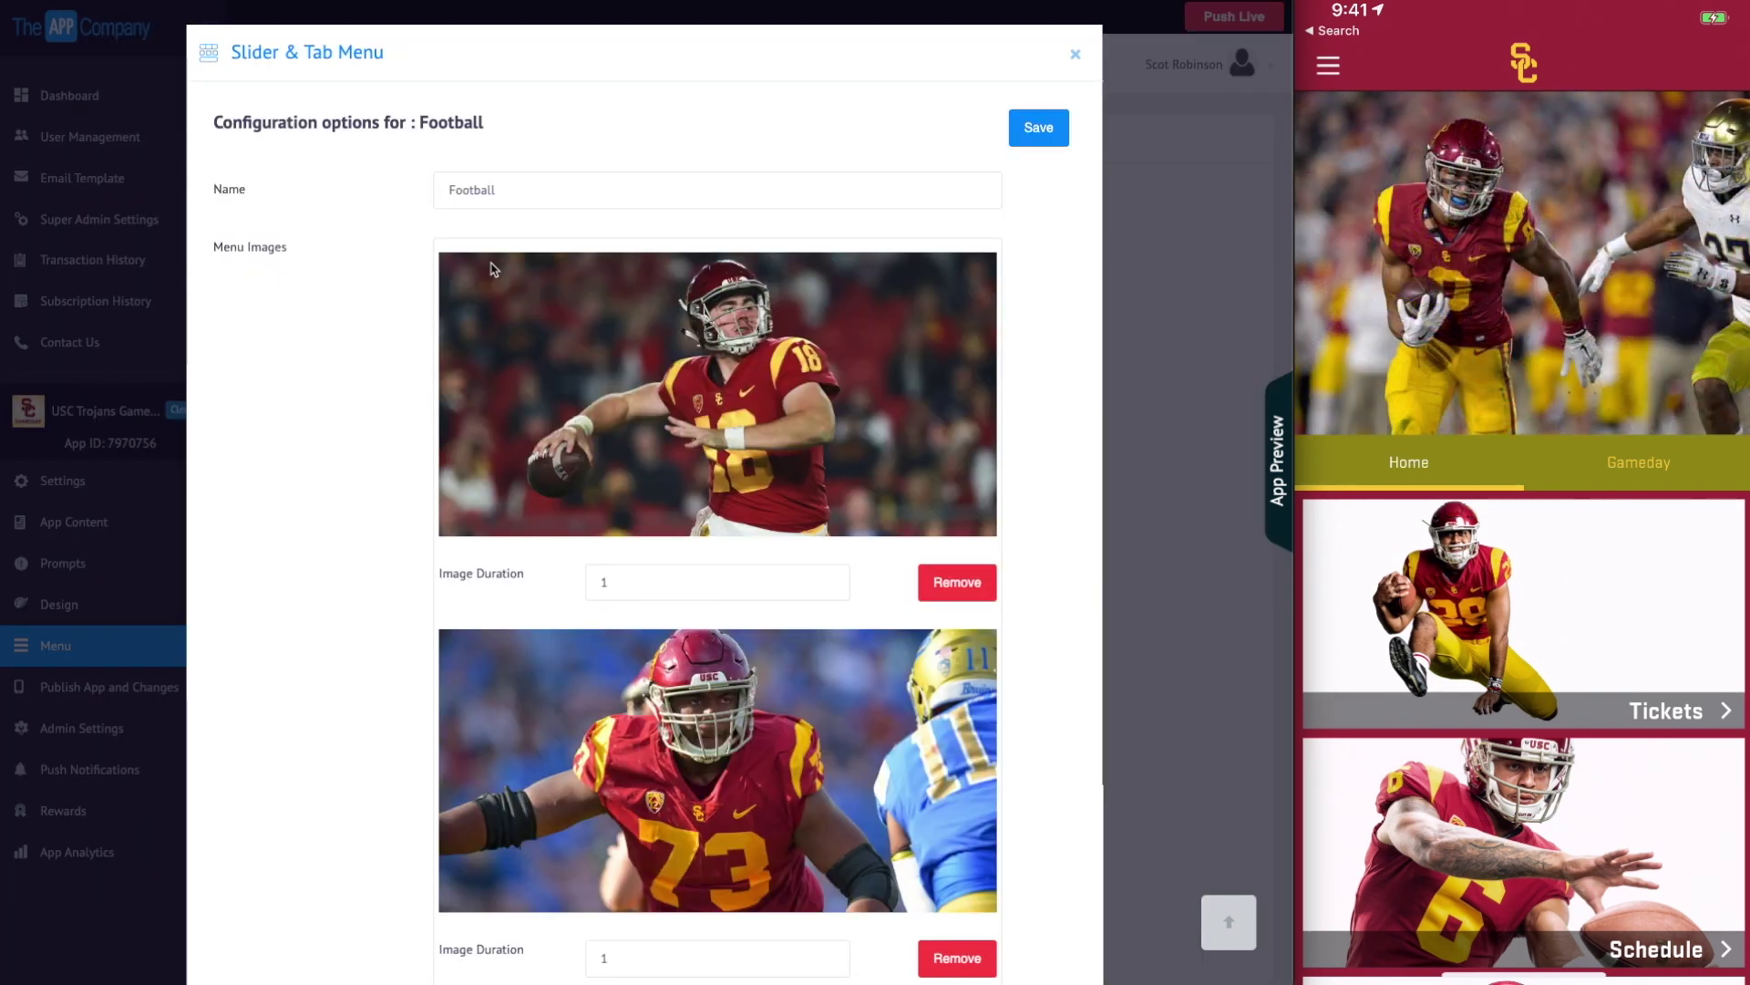
pyautogui.scroll(-5, 873, 433)
pyautogui.scroll(-7, 873, 433)
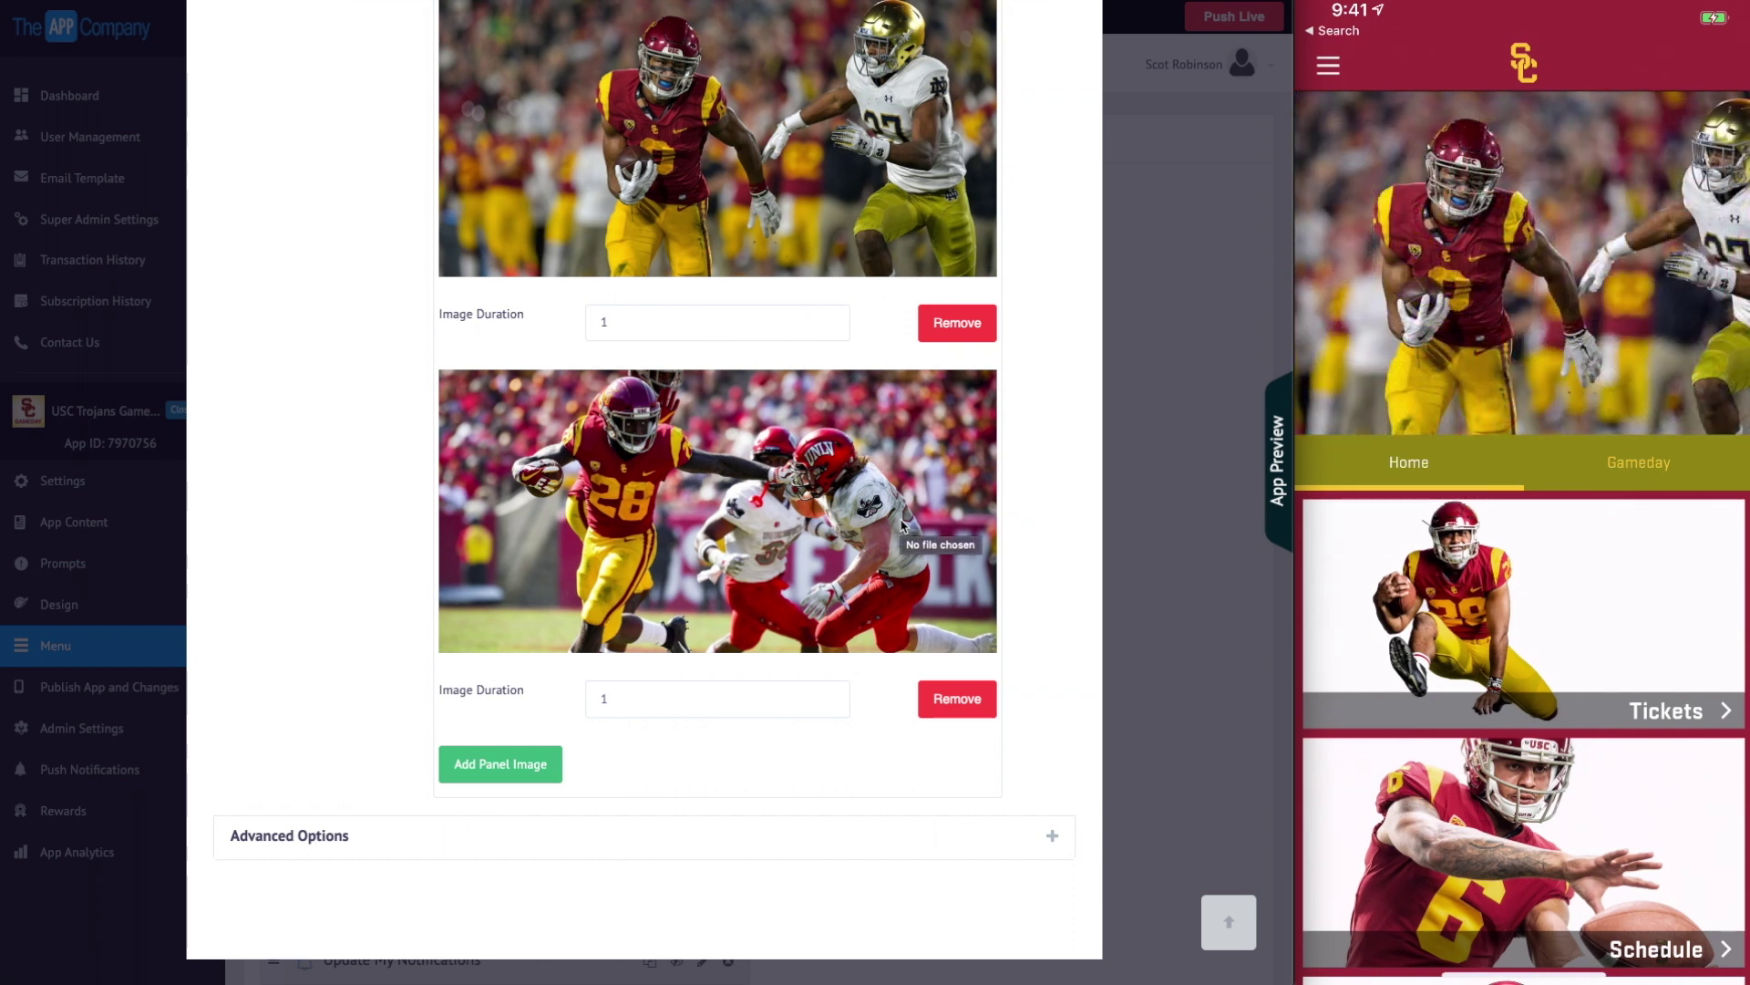
pyautogui.click(500, 835)
pyautogui.scroll(-6, 502, 847)
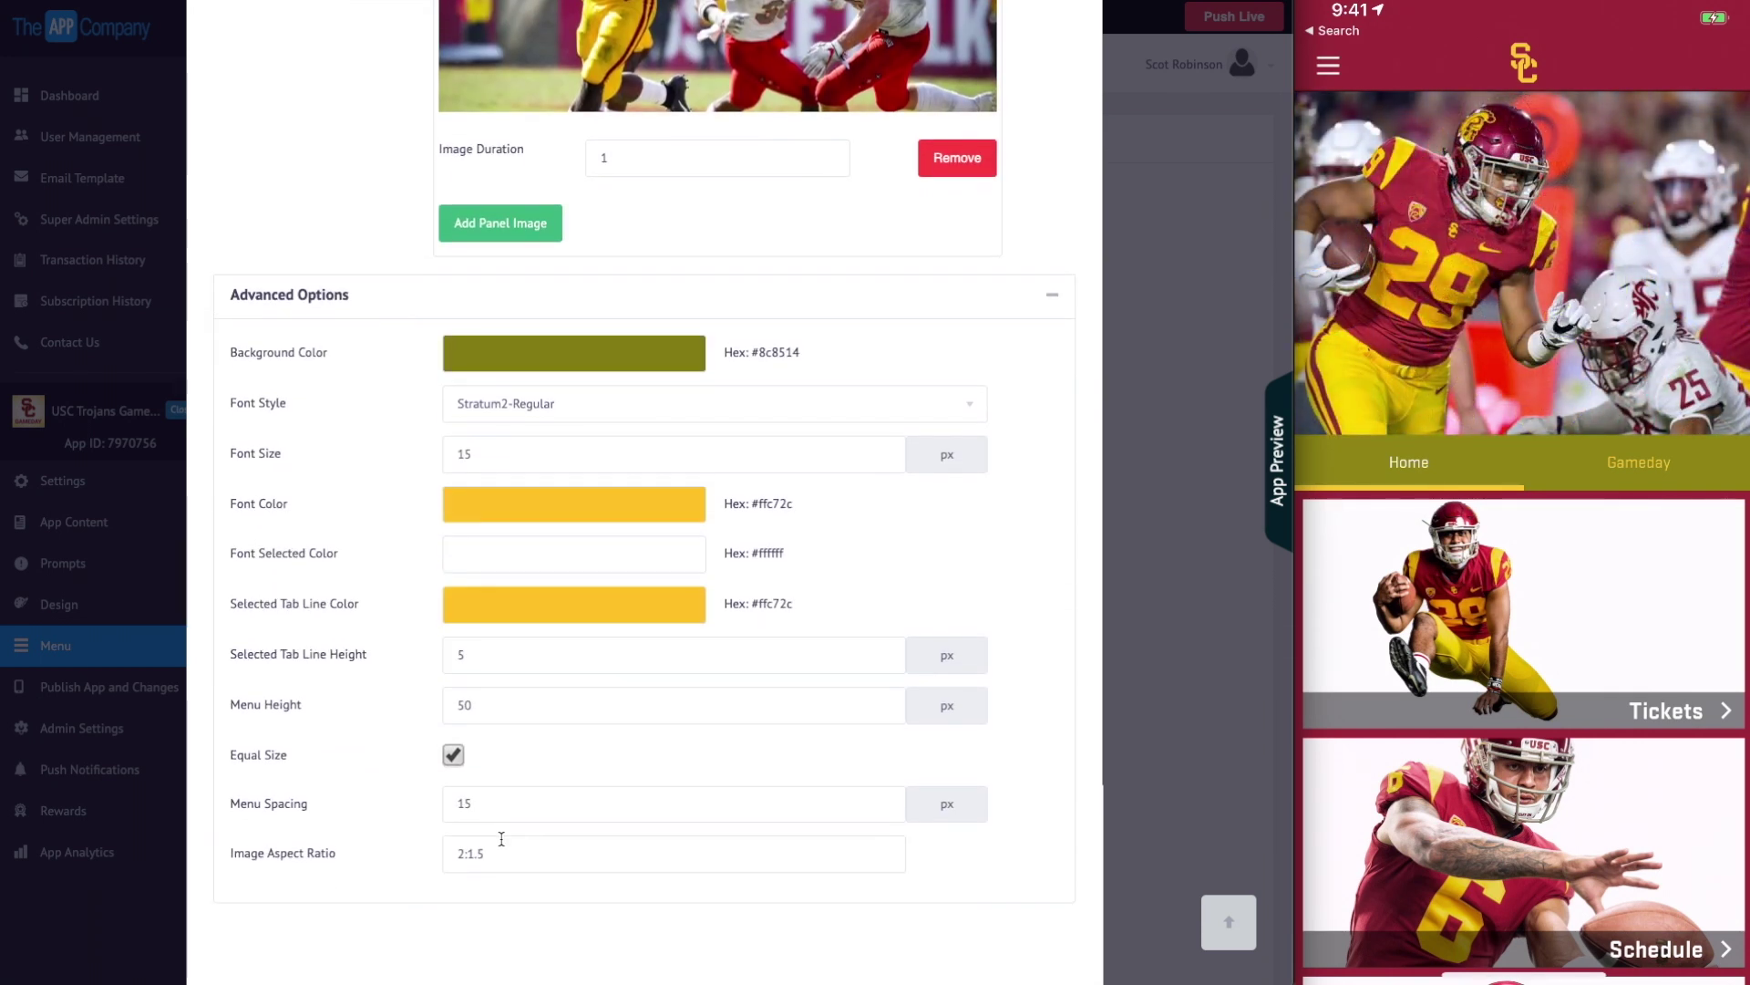
# Change the Football menu's Background Color to the dark red #932f00.
pyautogui.scroll(2, 503, 845)
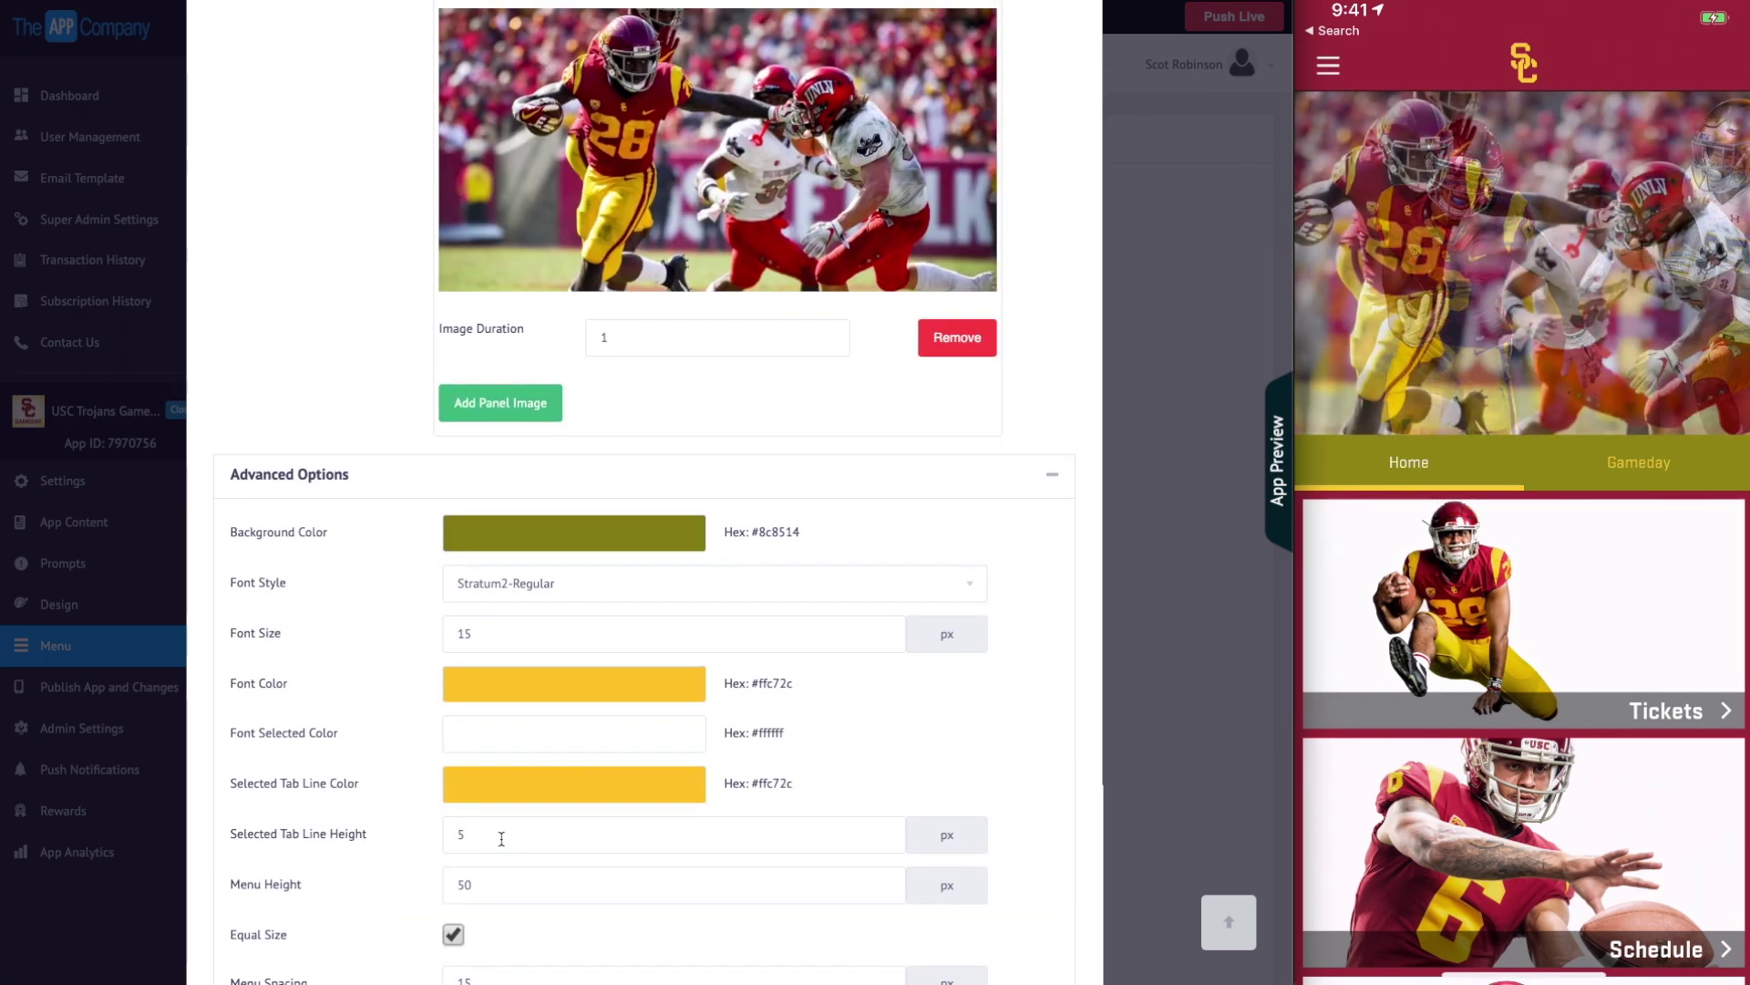
pyautogui.click(573, 533)
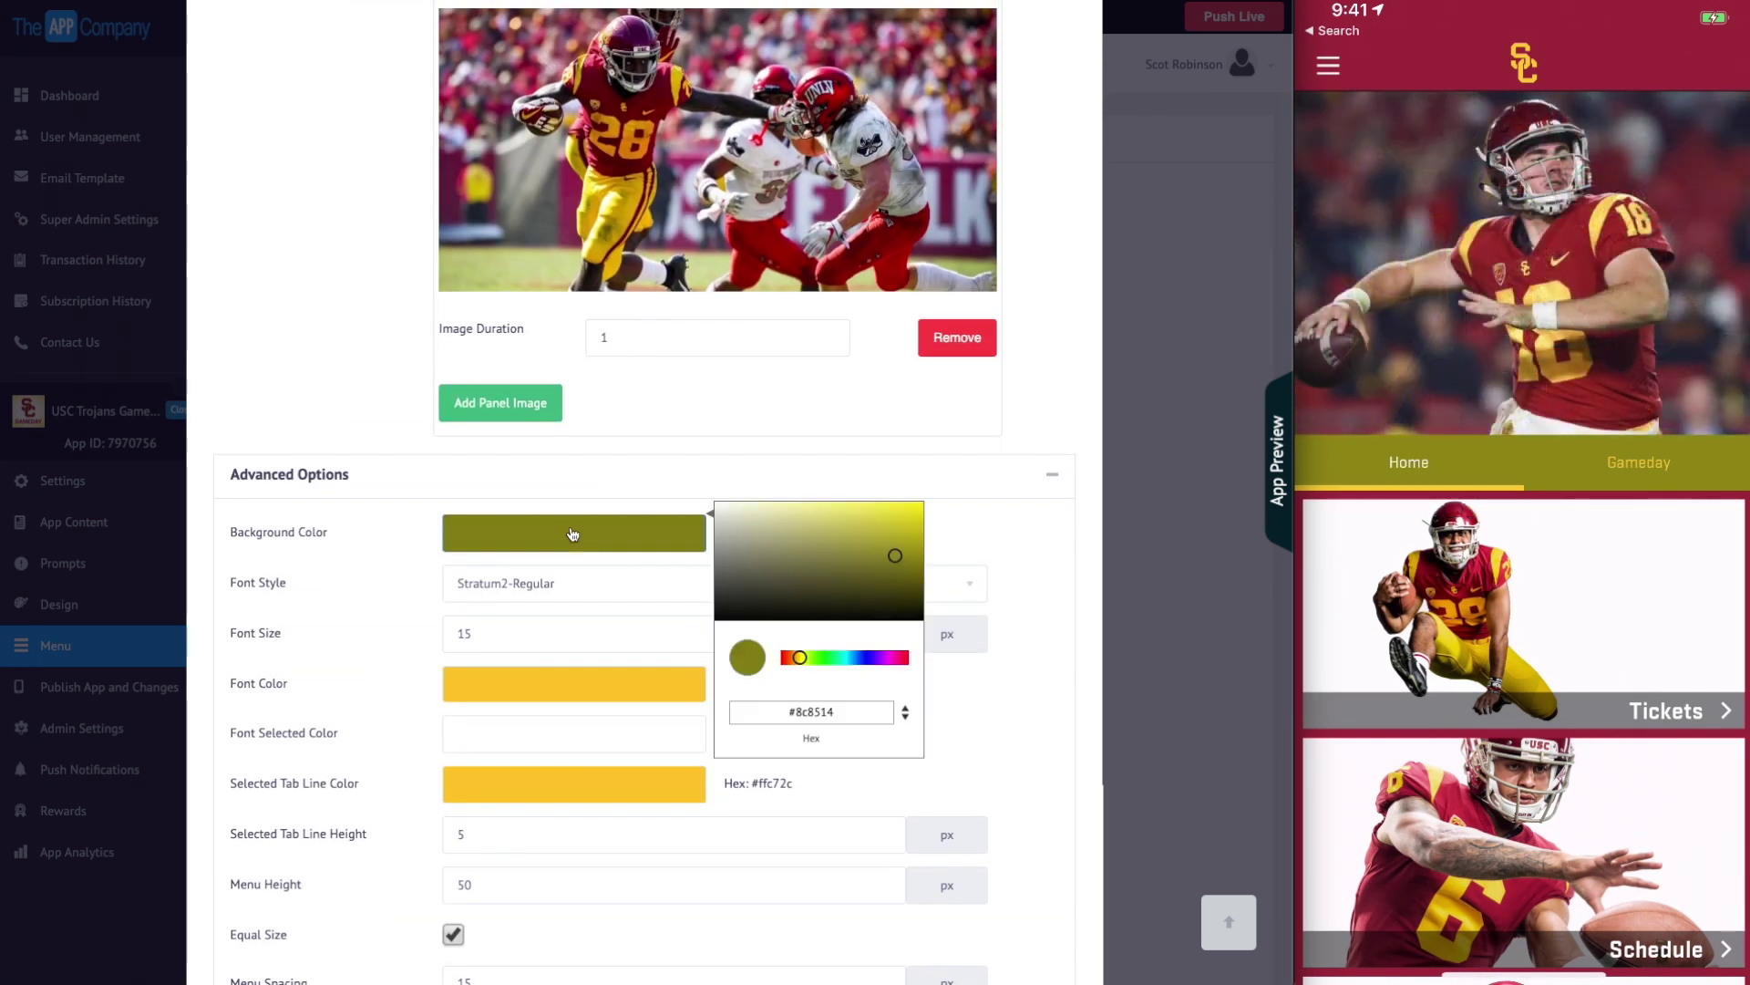
pyautogui.click(789, 660)
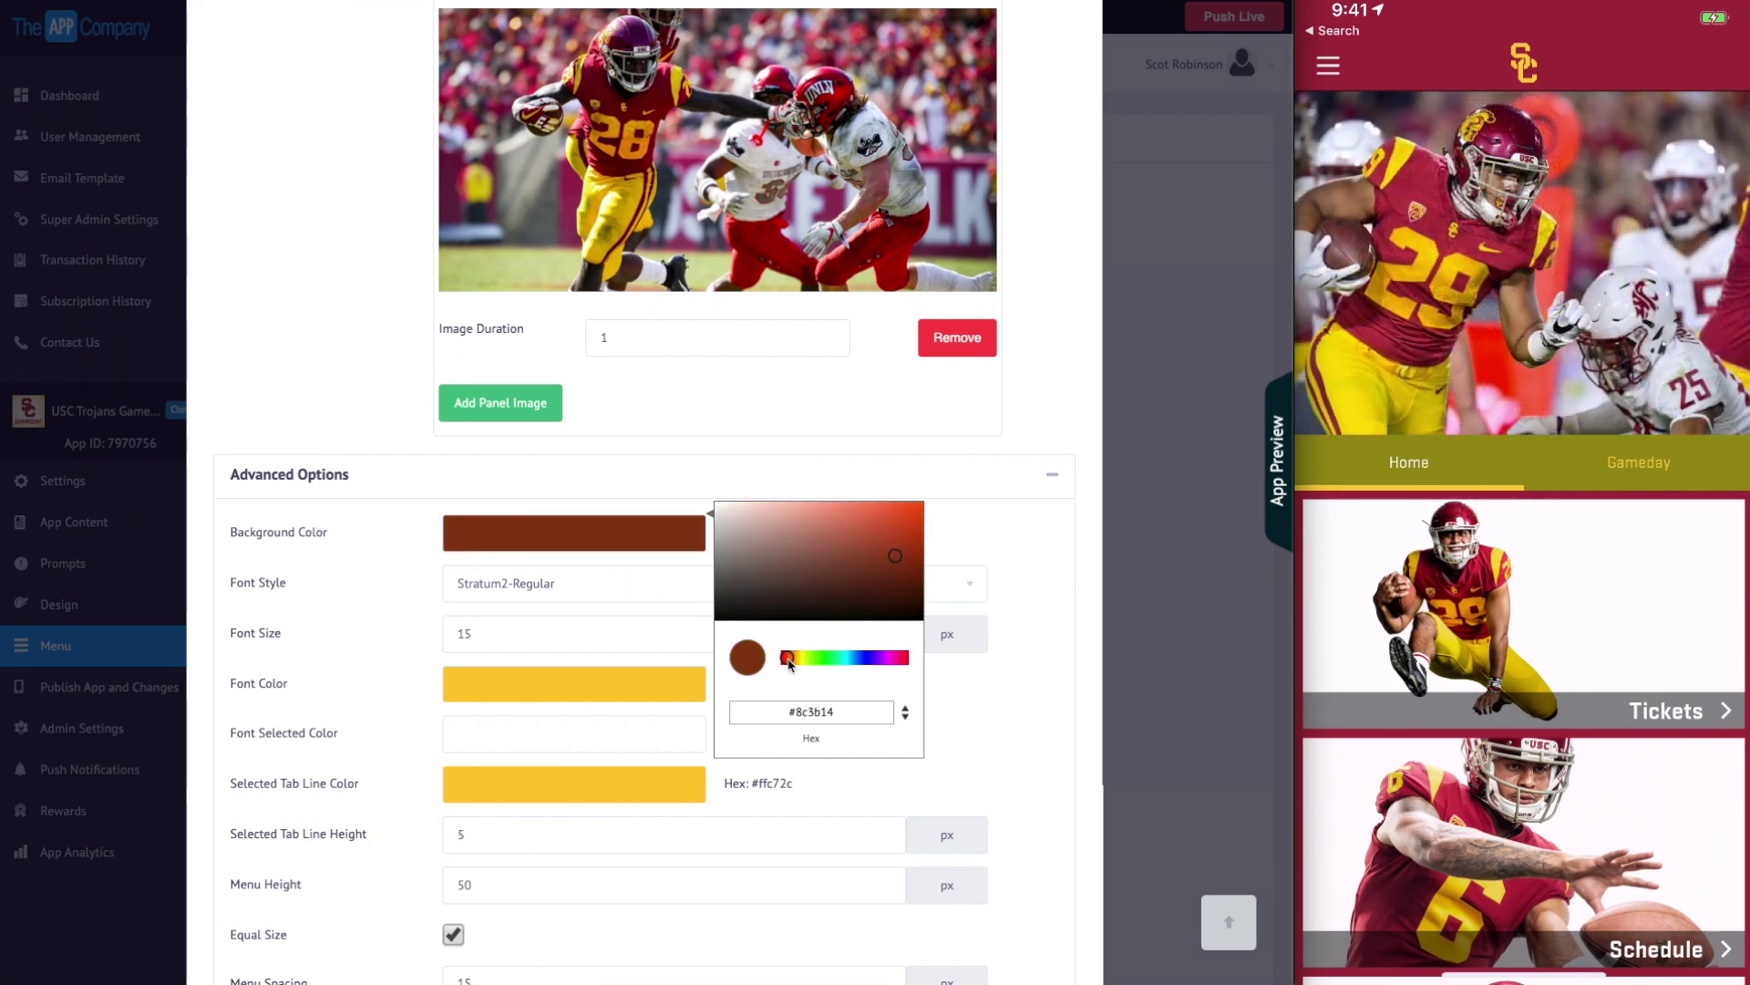
pyautogui.click(911, 521)
pyautogui.moveTo(913, 525); pyautogui.dragTo(926, 557)
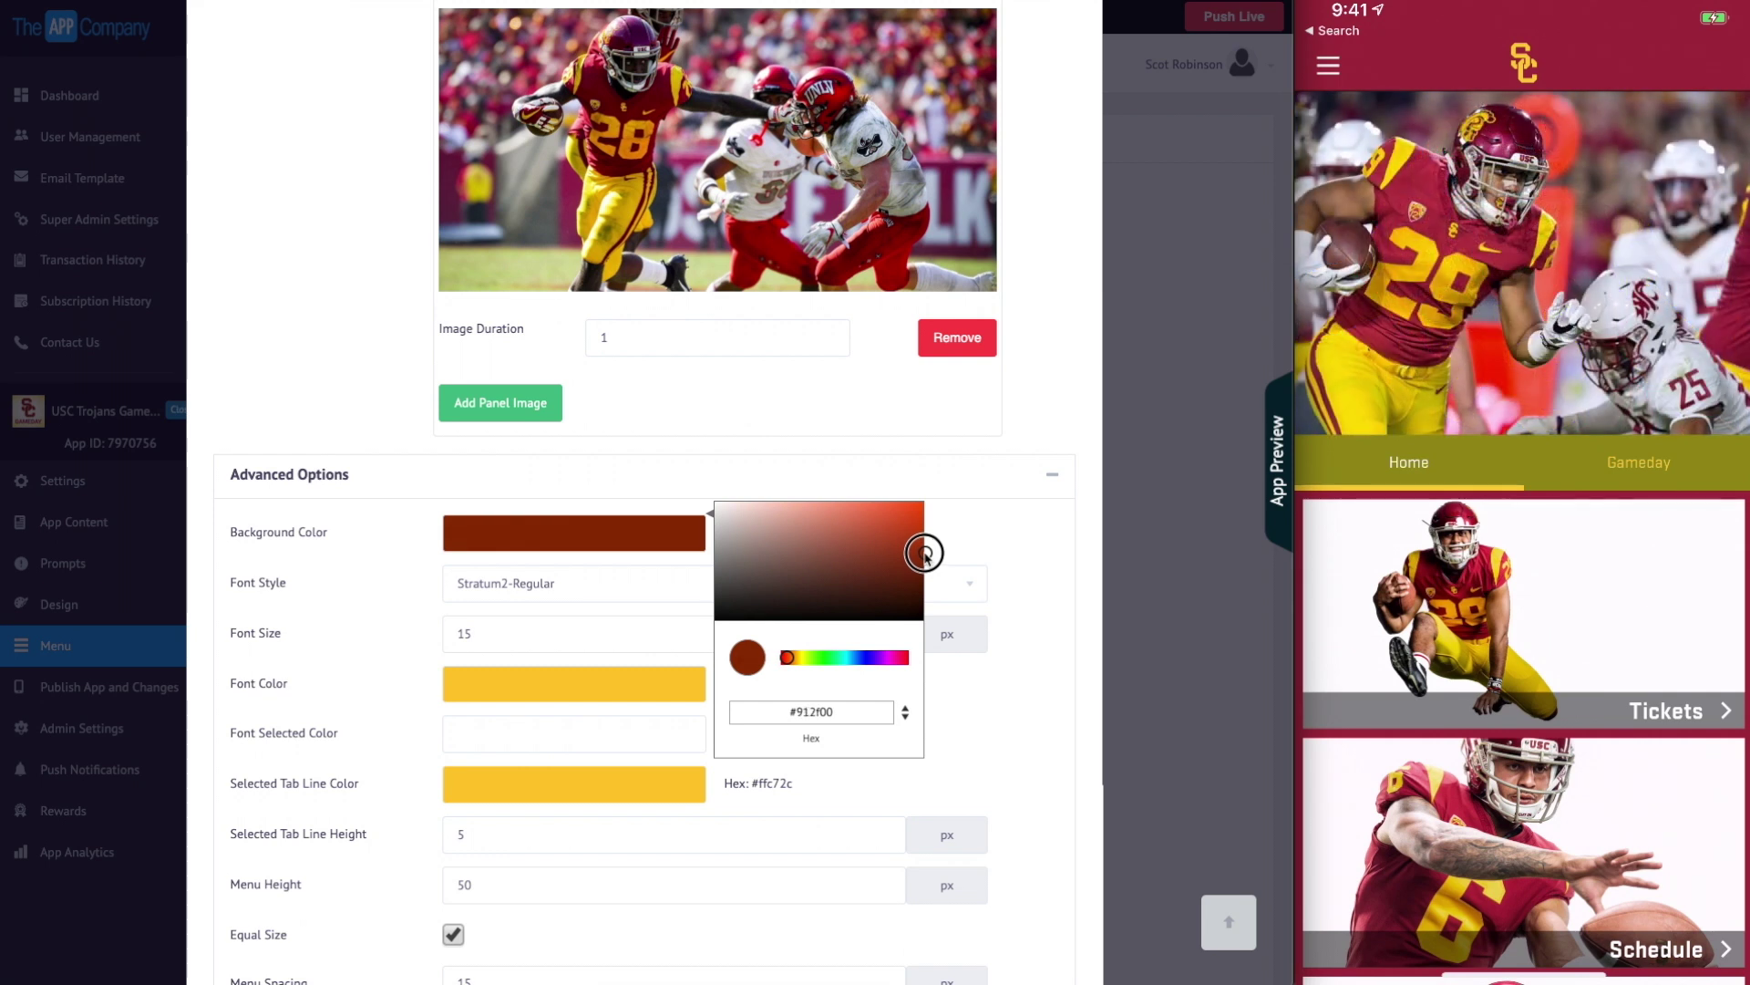
pyautogui.click(1050, 543)
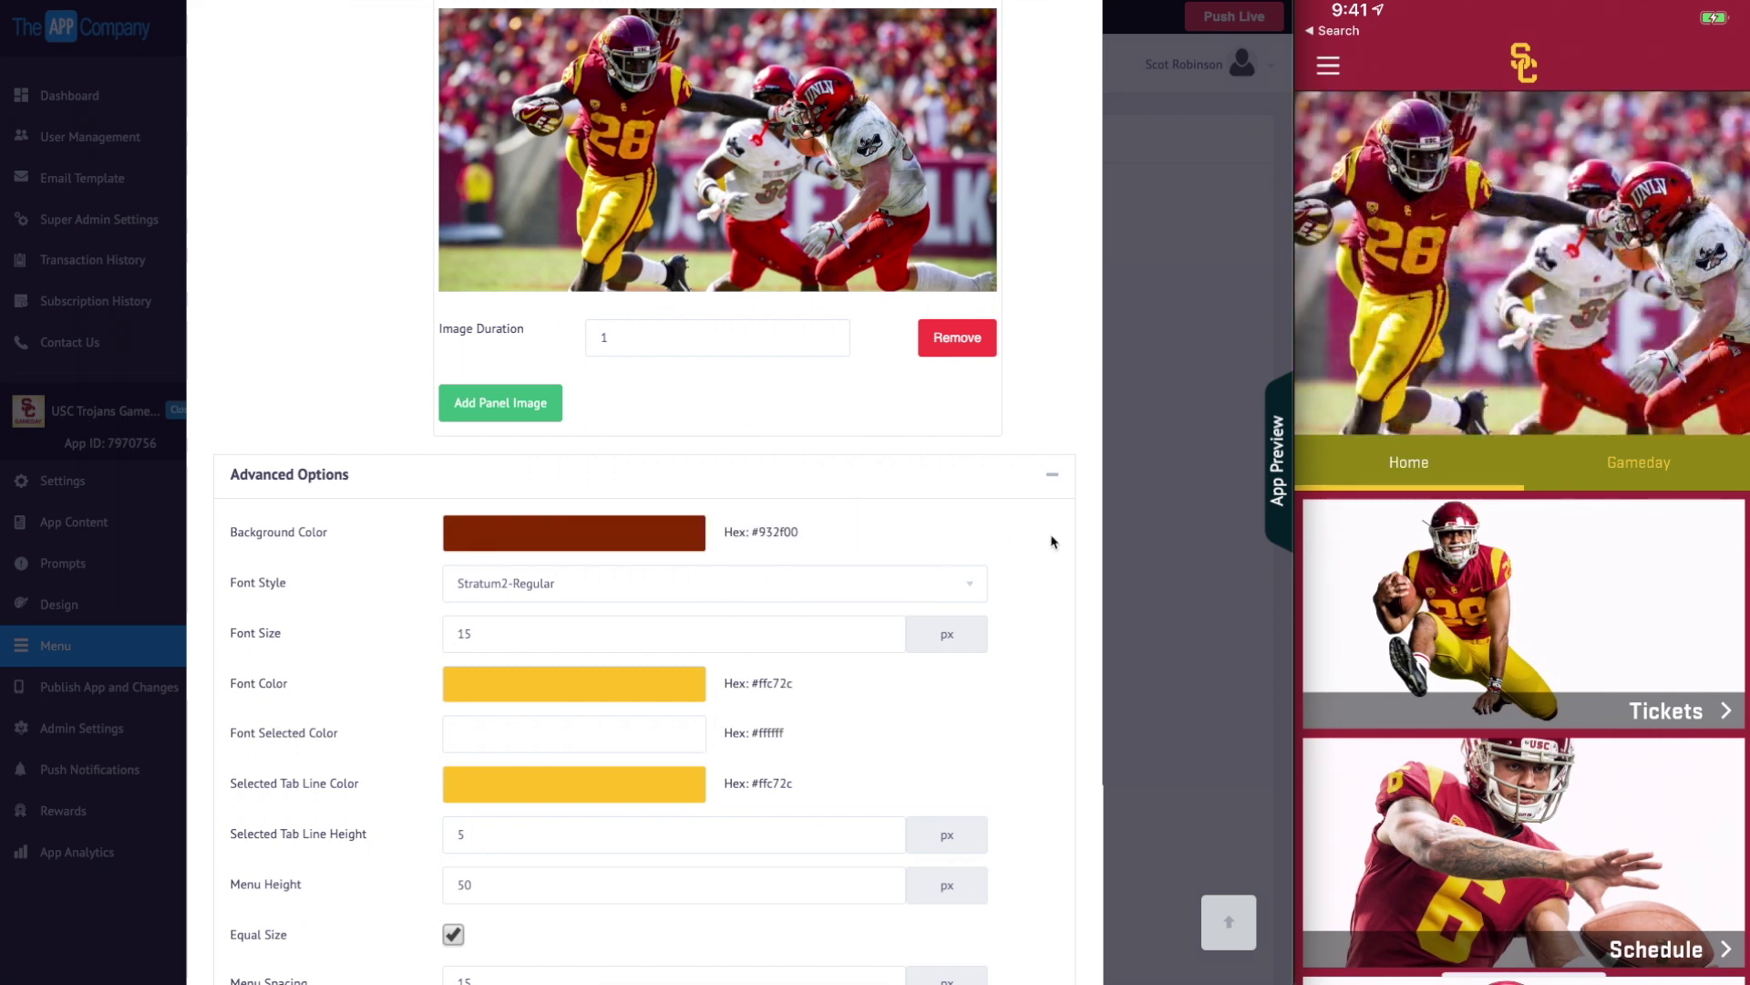
# Set the Football menu's Image Aspect Ratio to 2:1 and save the configuration.
pyautogui.scroll(-3, 1050, 542)
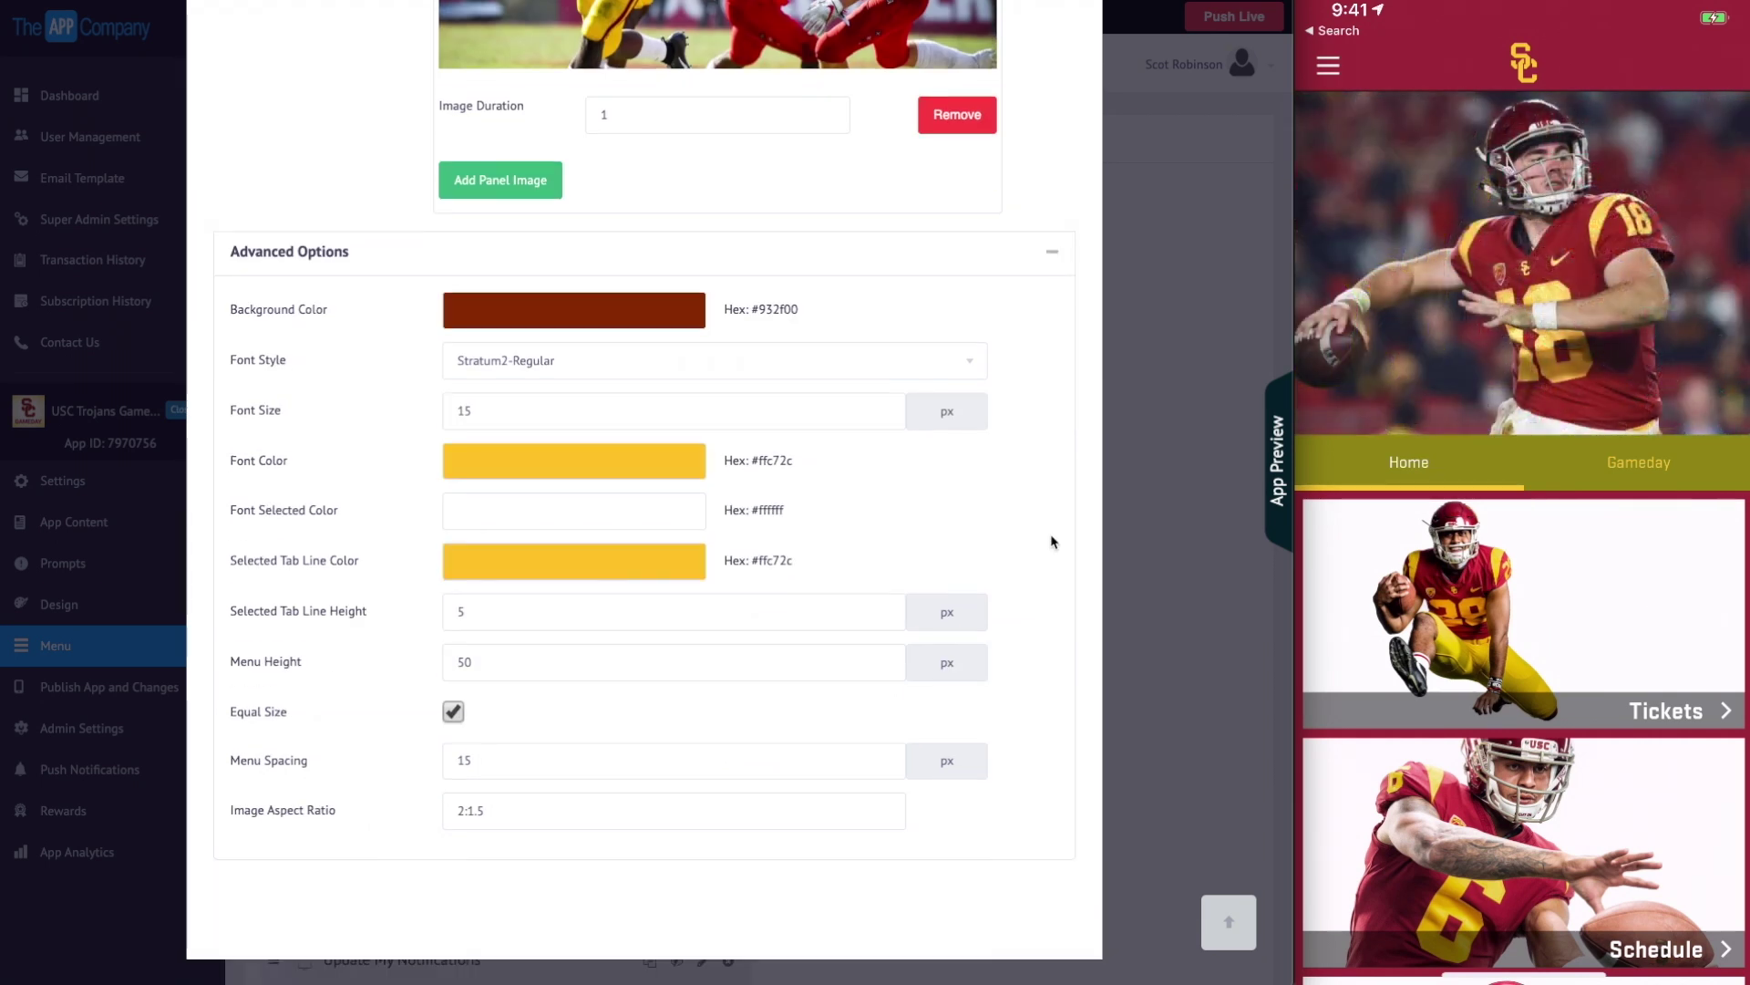
pyautogui.click(502, 810)
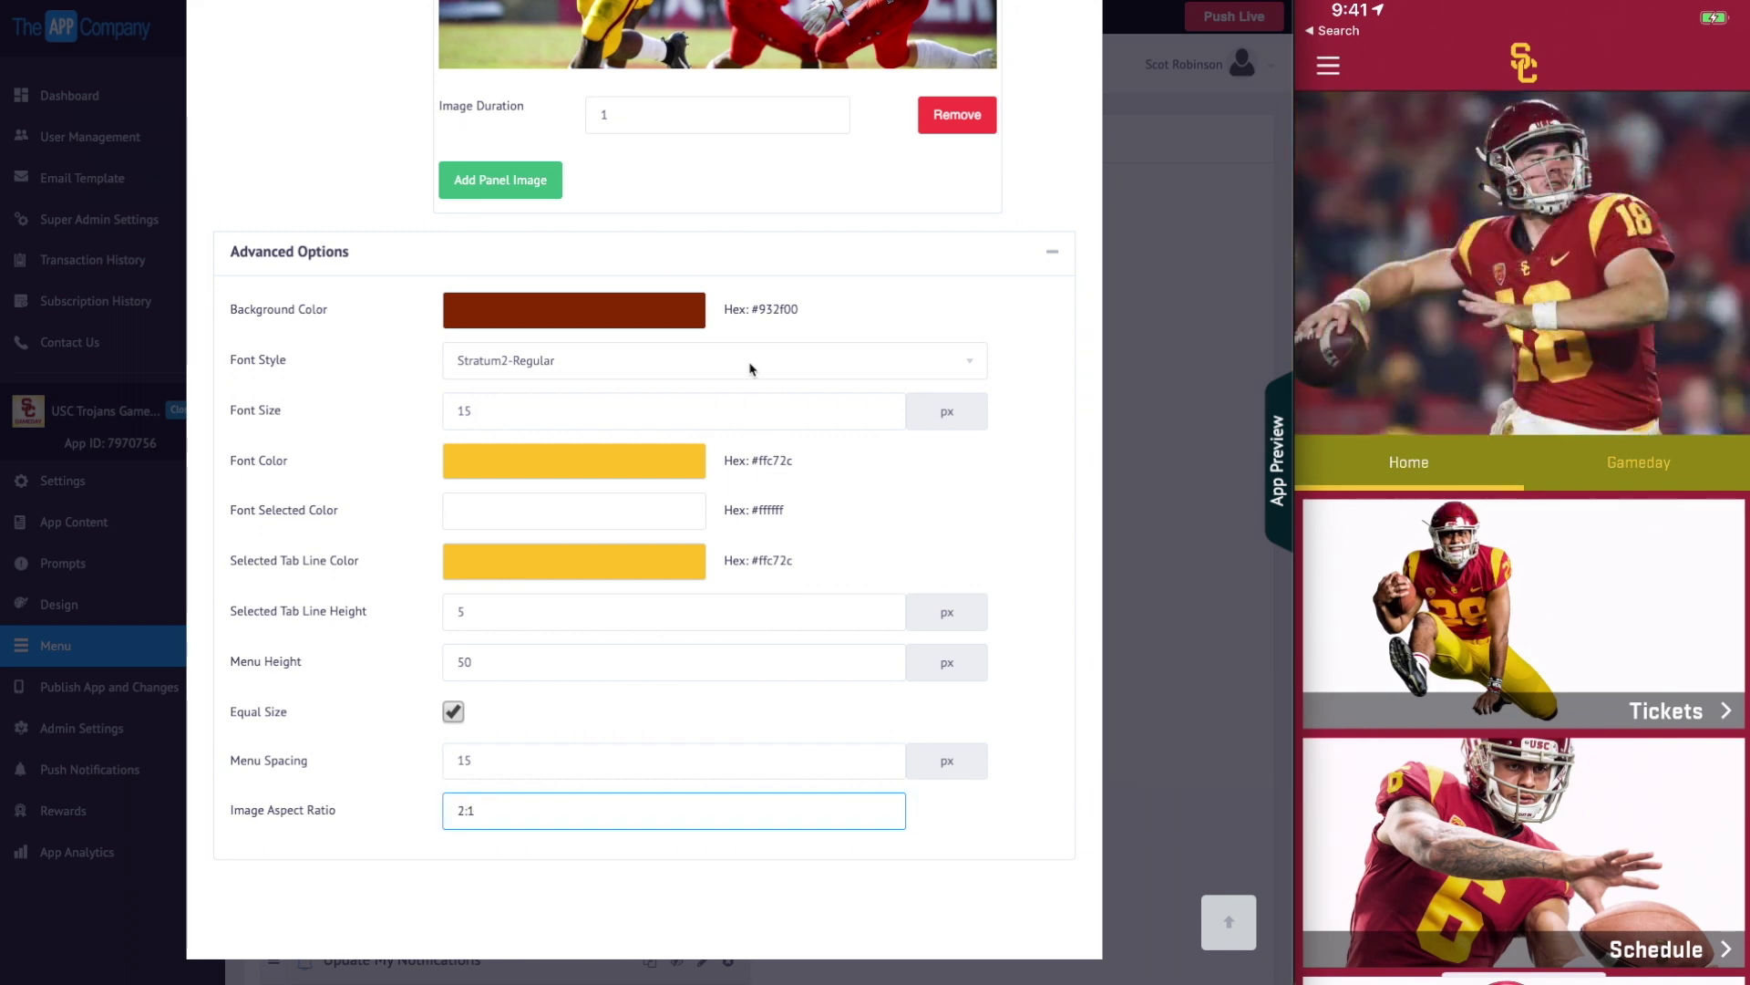
pyautogui.scroll(15, 753, 369)
pyautogui.click(1036, 129)
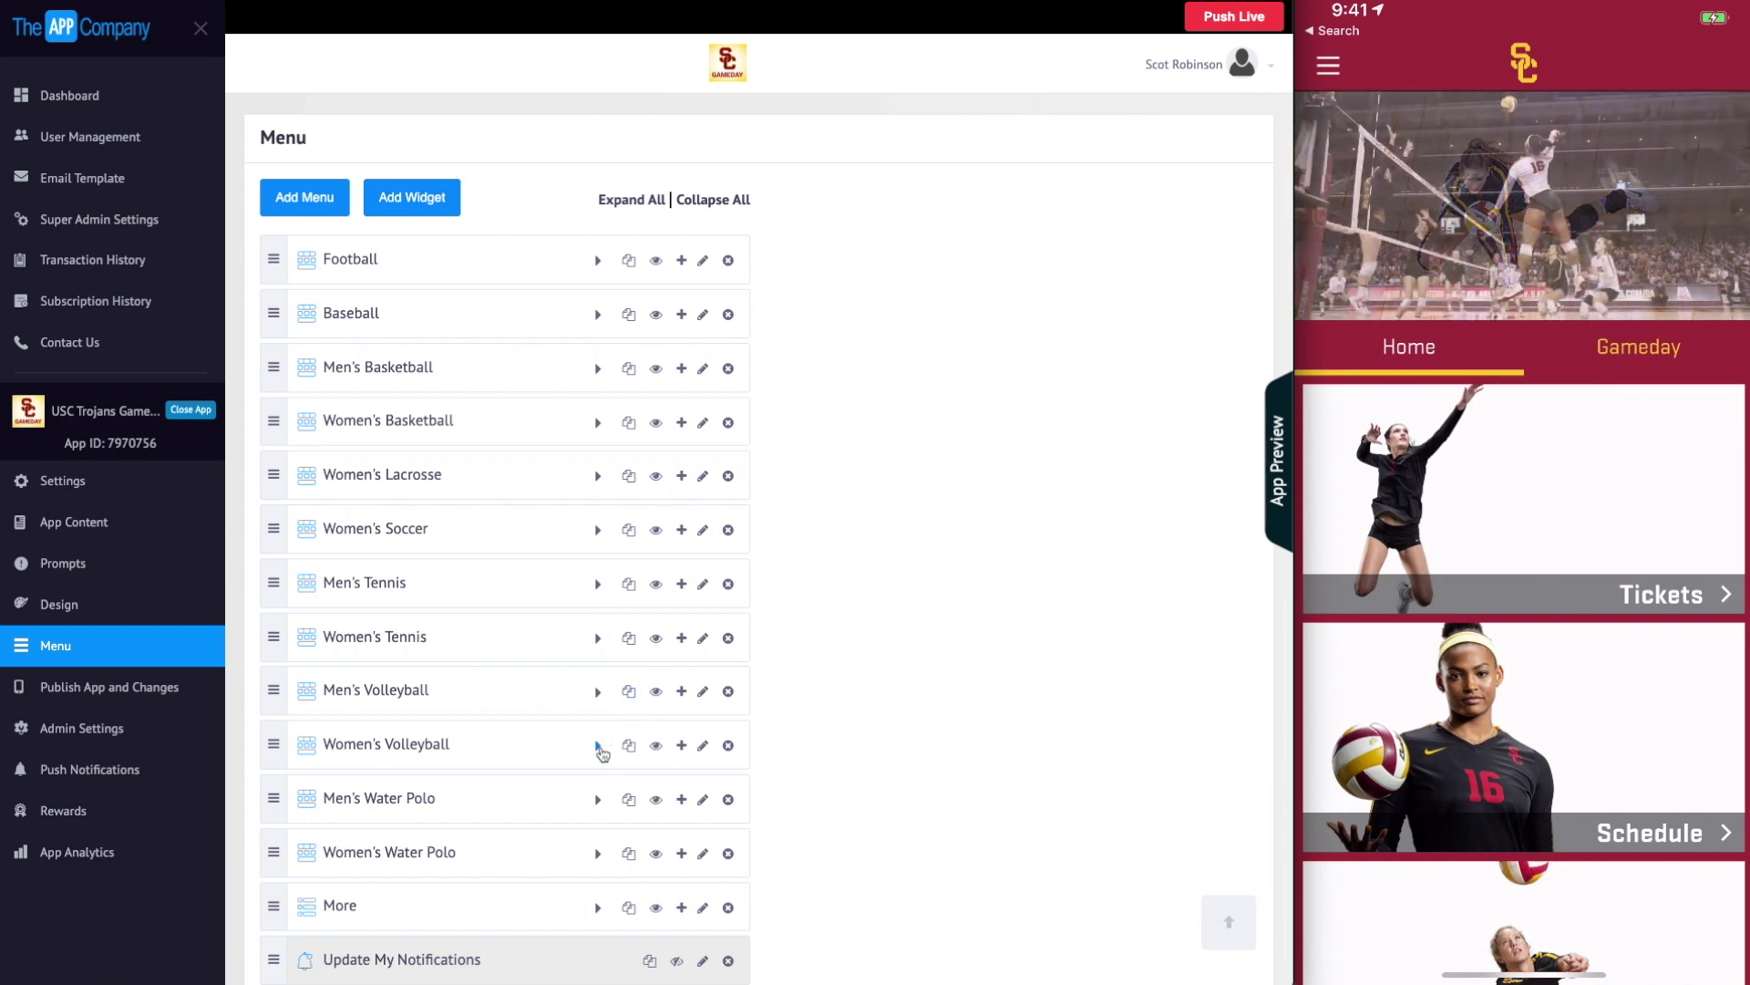
# Expand the Women's Volleyball menu and examine its nested Home and Gameday items.
pyautogui.click(597, 745)
pyautogui.scroll(-3, 933, 555)
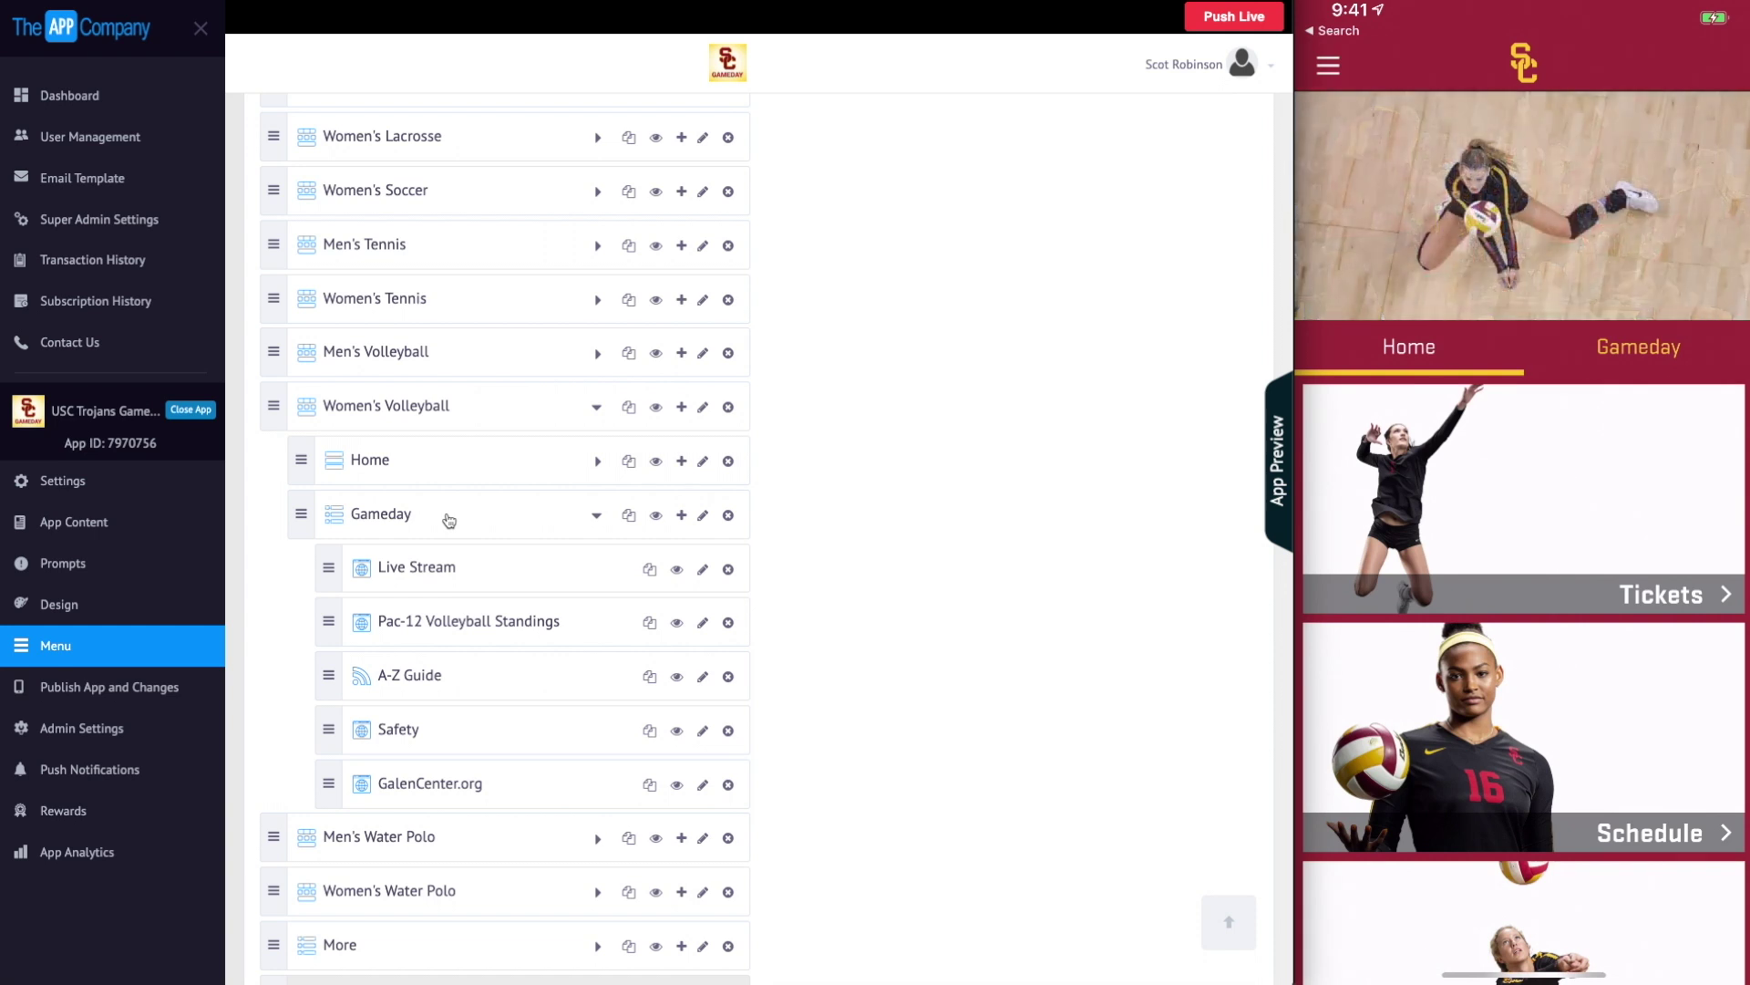
pyautogui.click(448, 520)
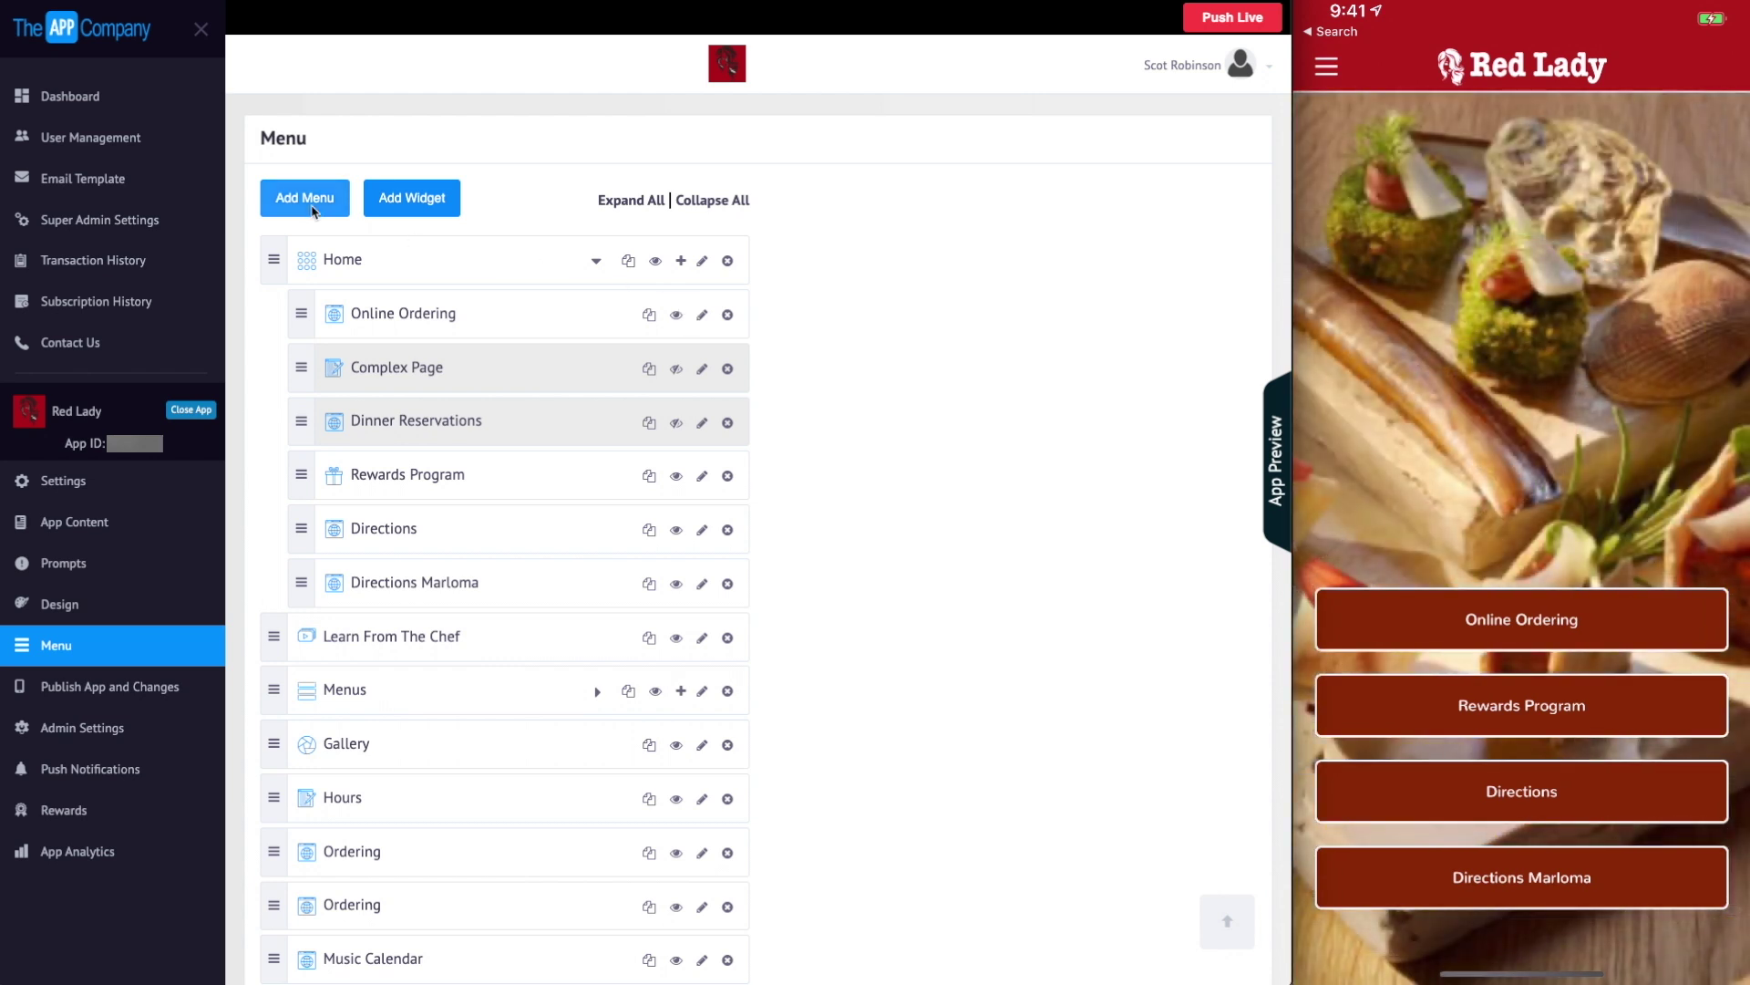
# View the menu types available for adding to the Red Lady app and dismiss the selection.
pyautogui.click(316, 213)
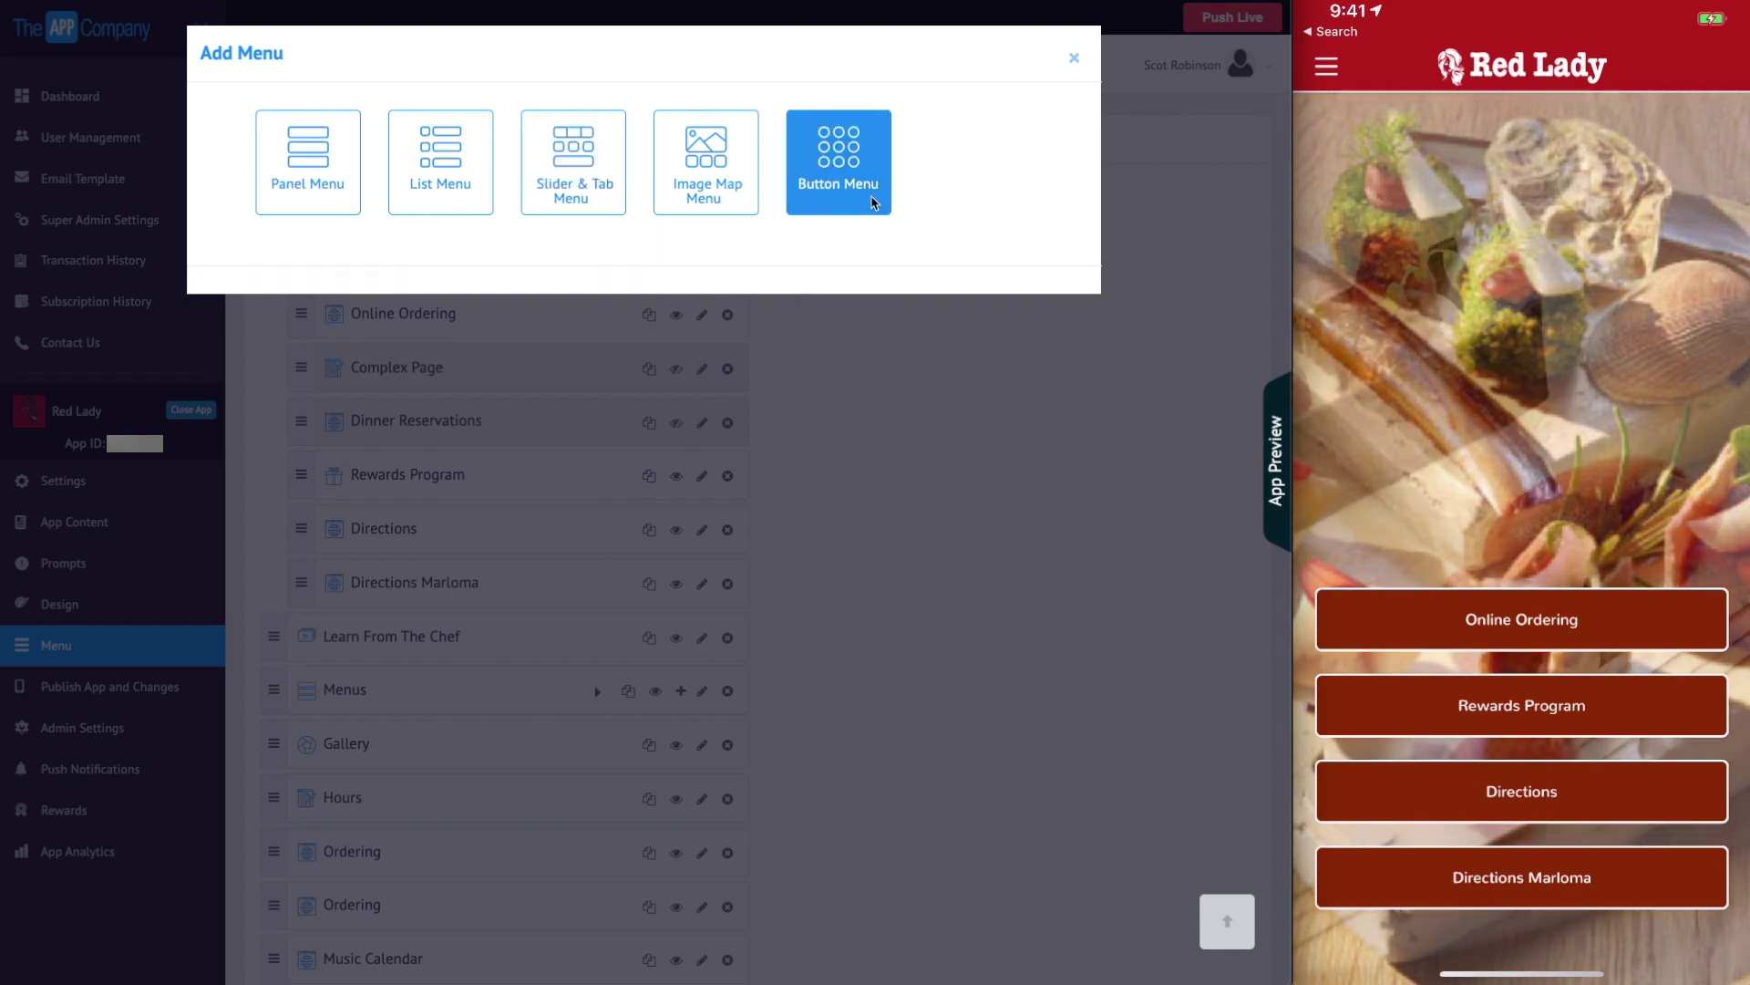
pyautogui.click(882, 355)
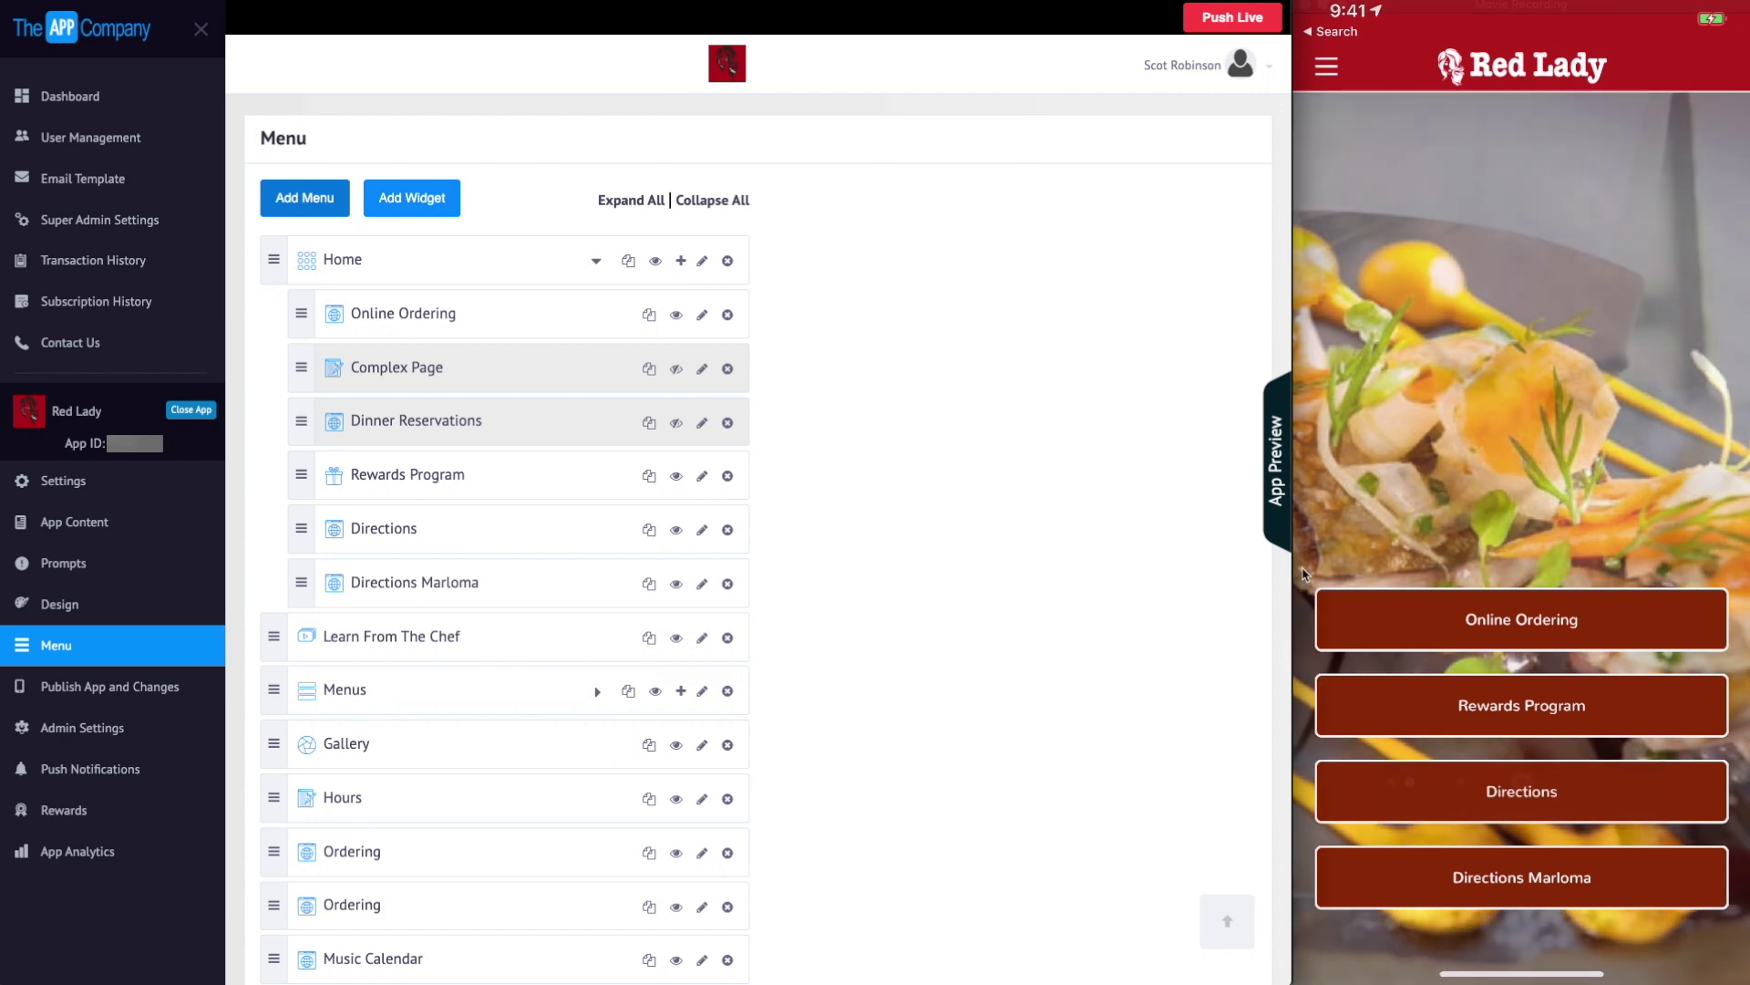
# Open the configuration of the Red Lady app's Home button menu and review its background images.
pyautogui.click(504, 264)
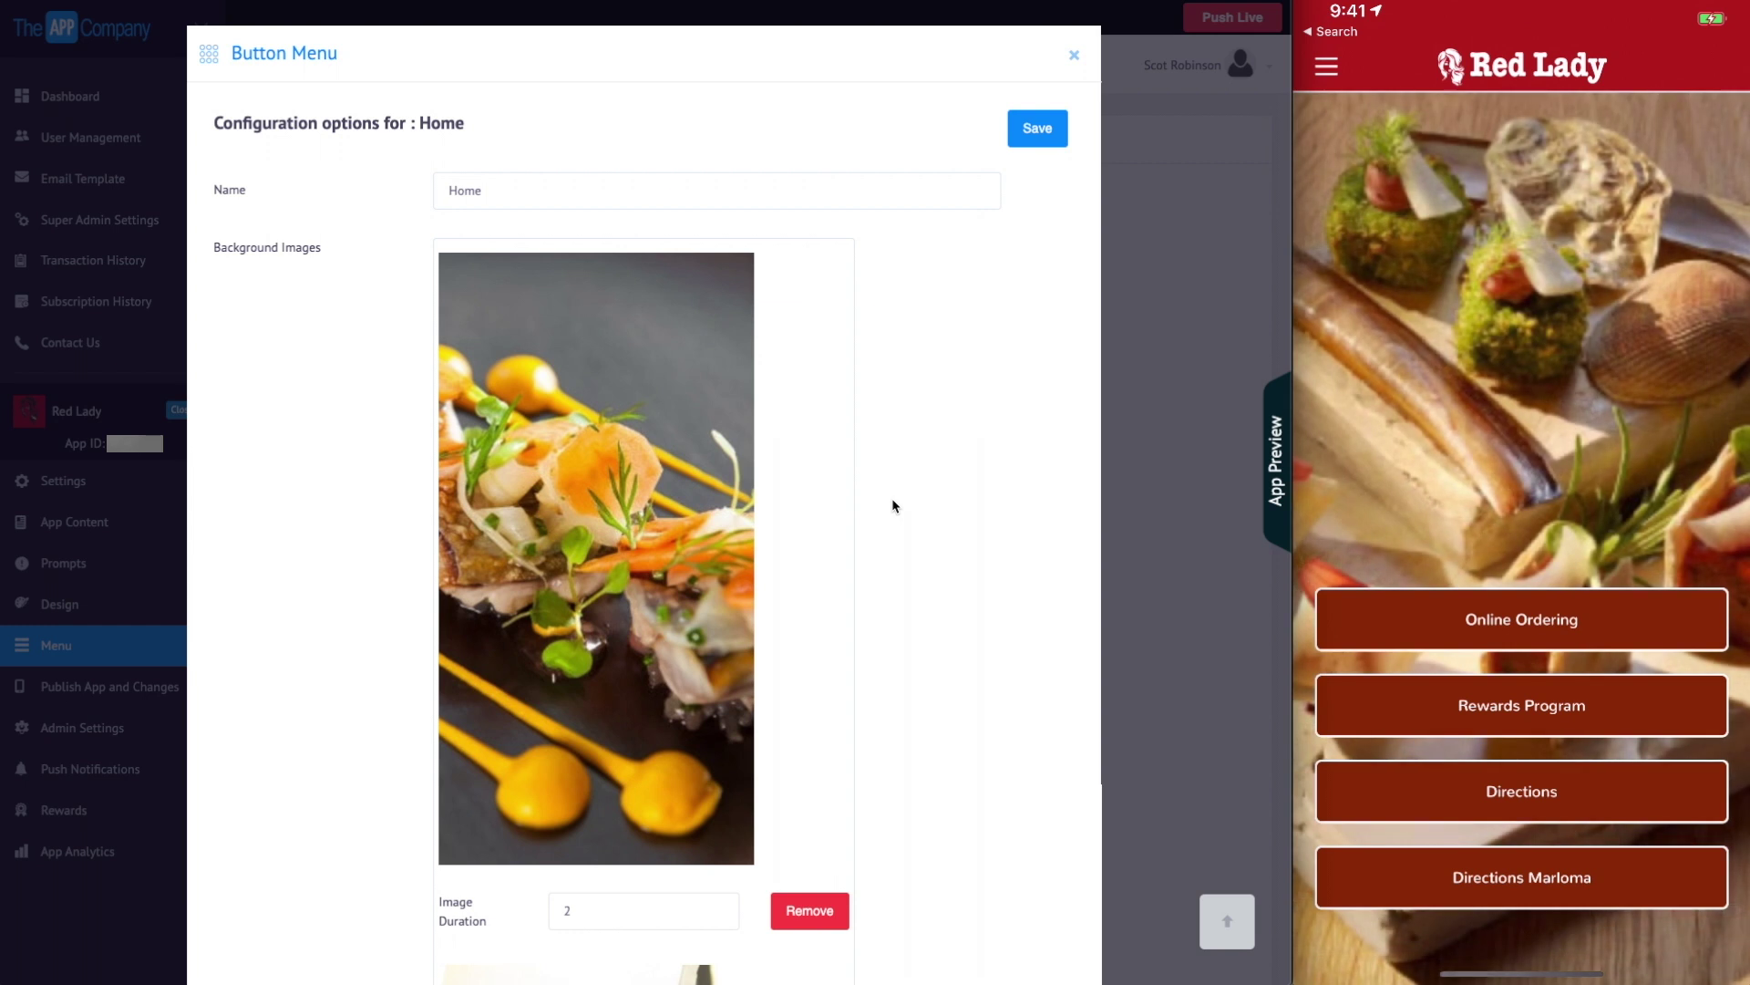
pyautogui.scroll(-20, 894, 505)
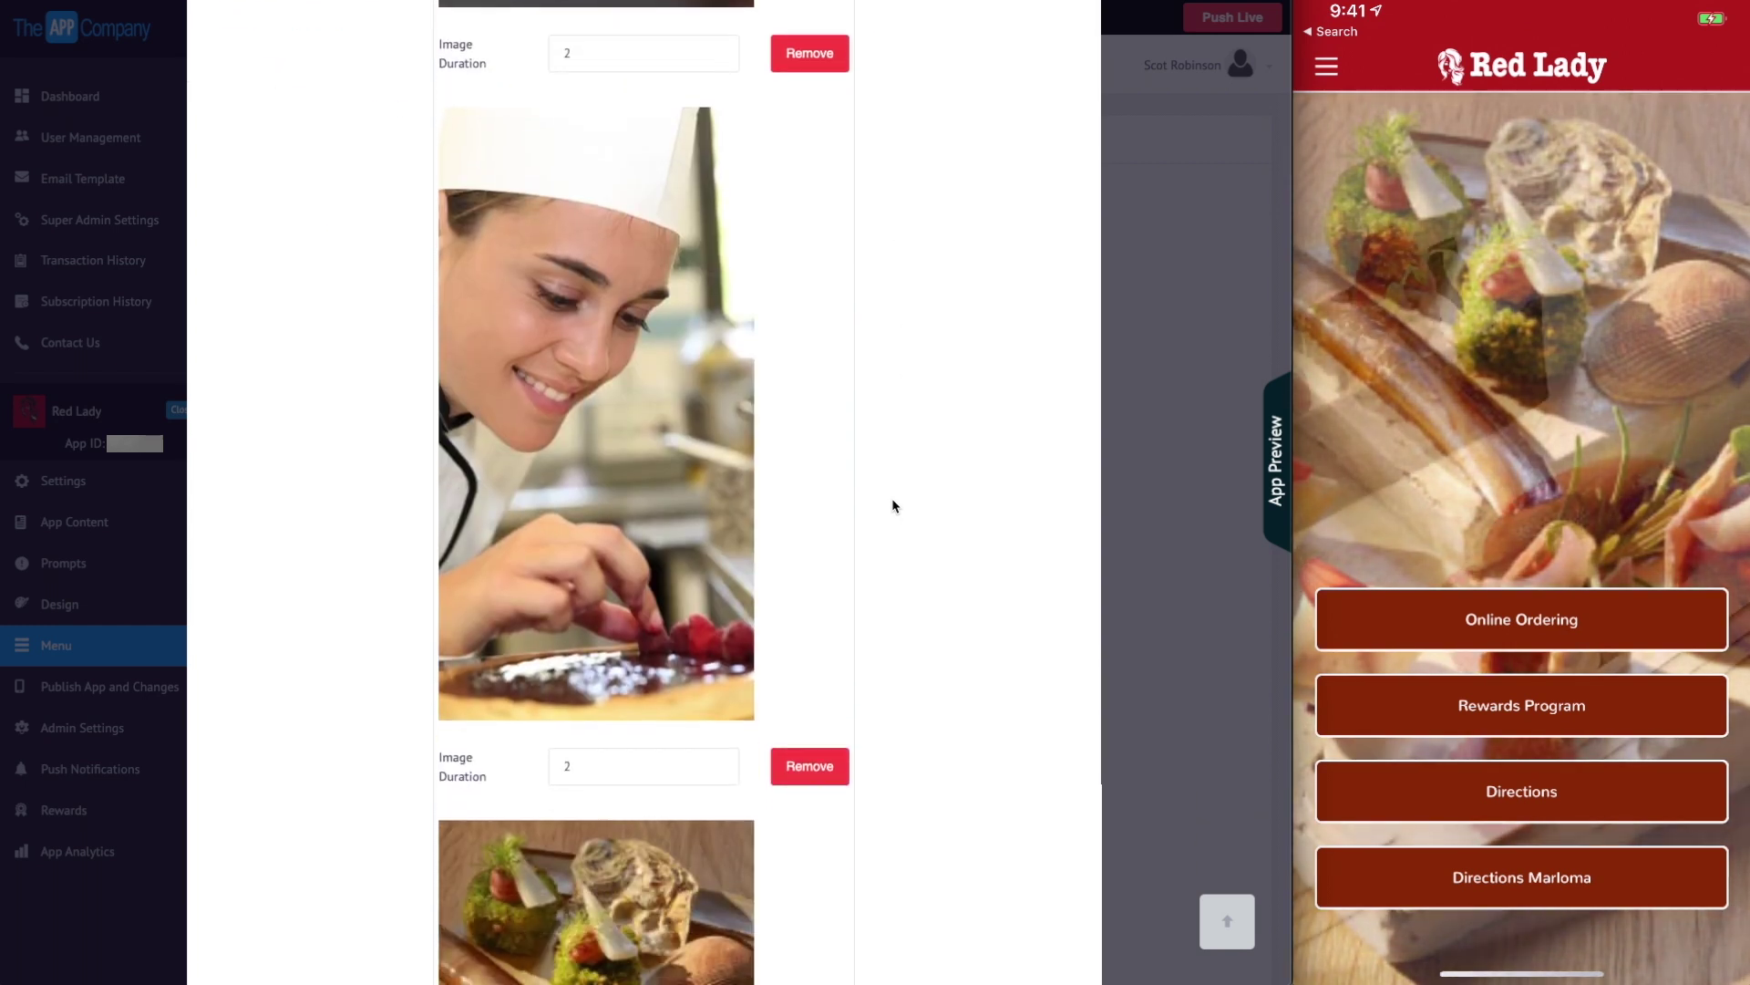
pyautogui.scroll(-5, 893, 504)
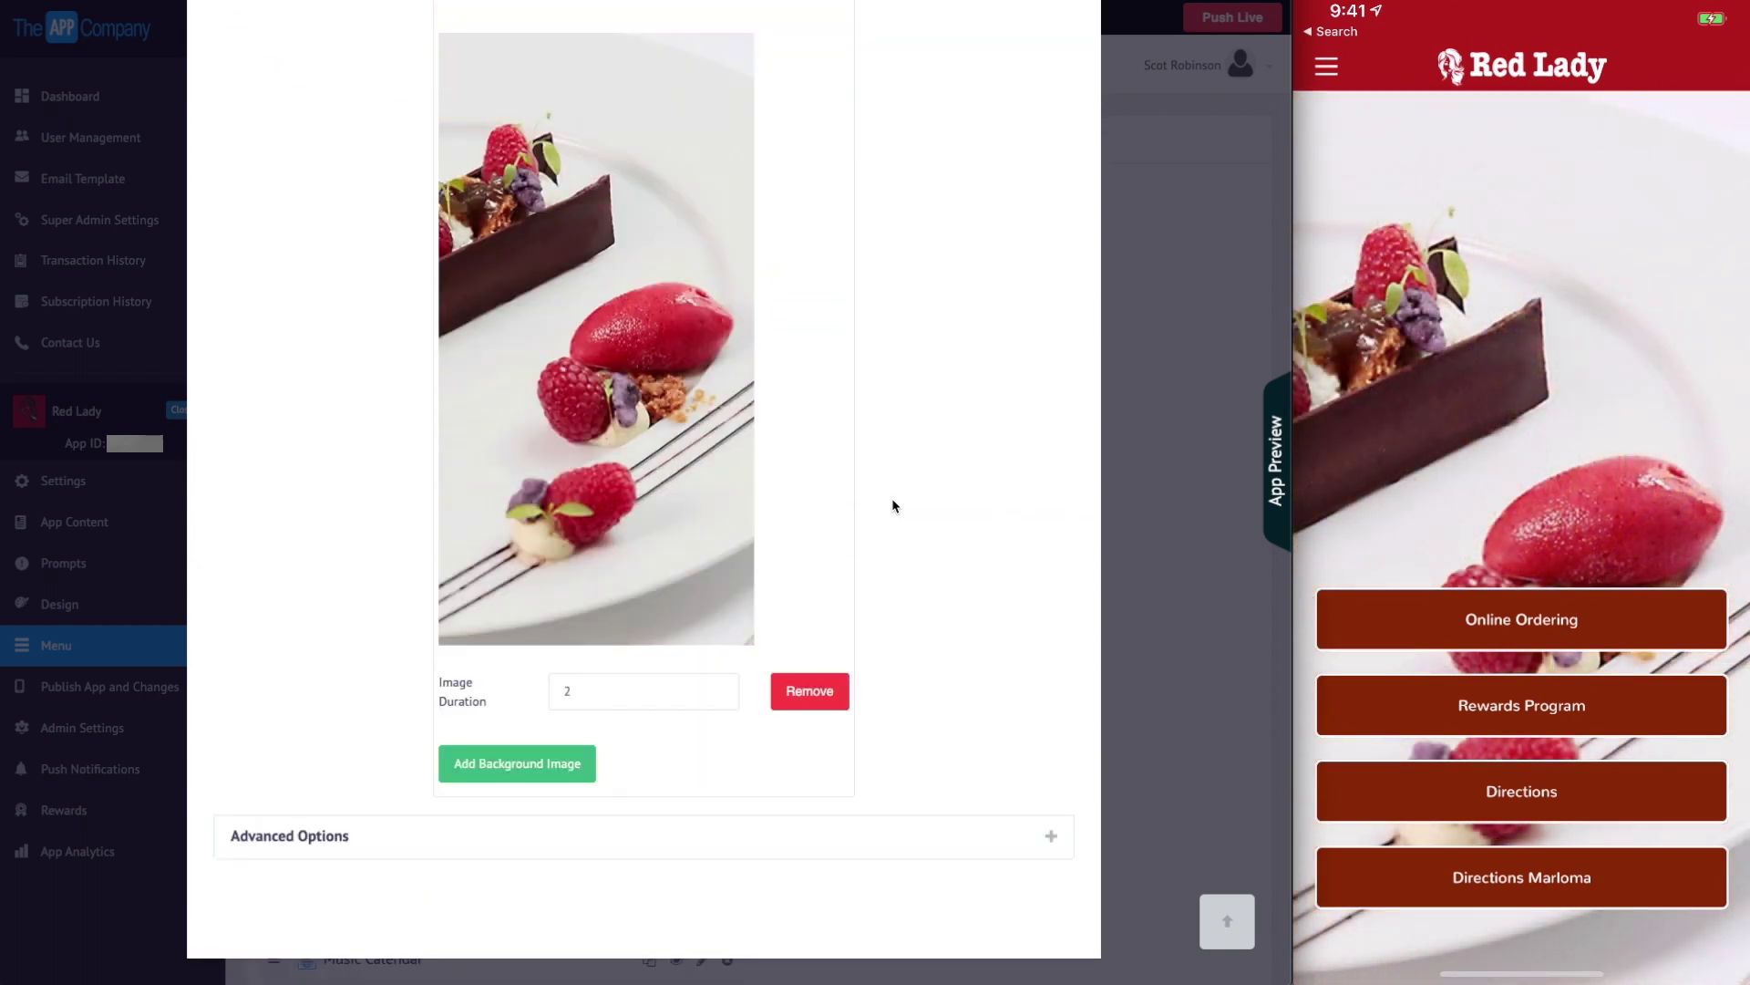
pyautogui.scroll(15, 893, 504)
pyautogui.scroll(4, 892, 504)
pyautogui.scroll(-20, 892, 504)
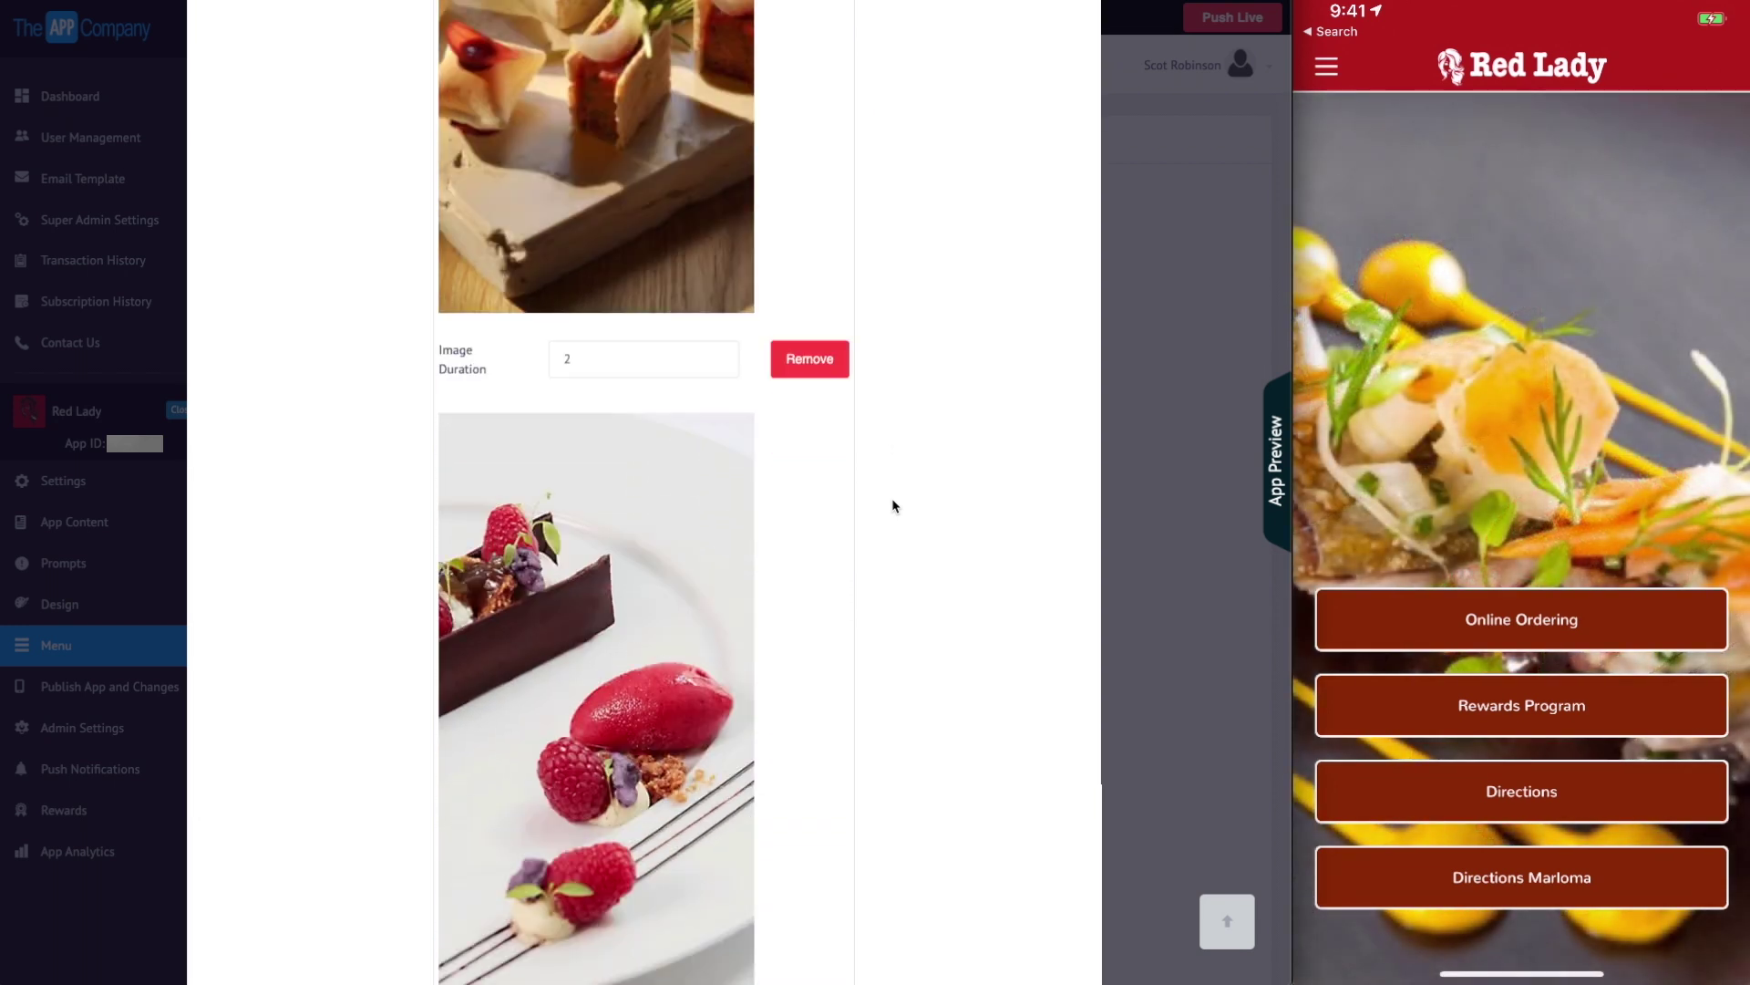
# Expand the Home menu's Advanced Options and check the Button Vertical Alignment setting.
pyautogui.click(627, 836)
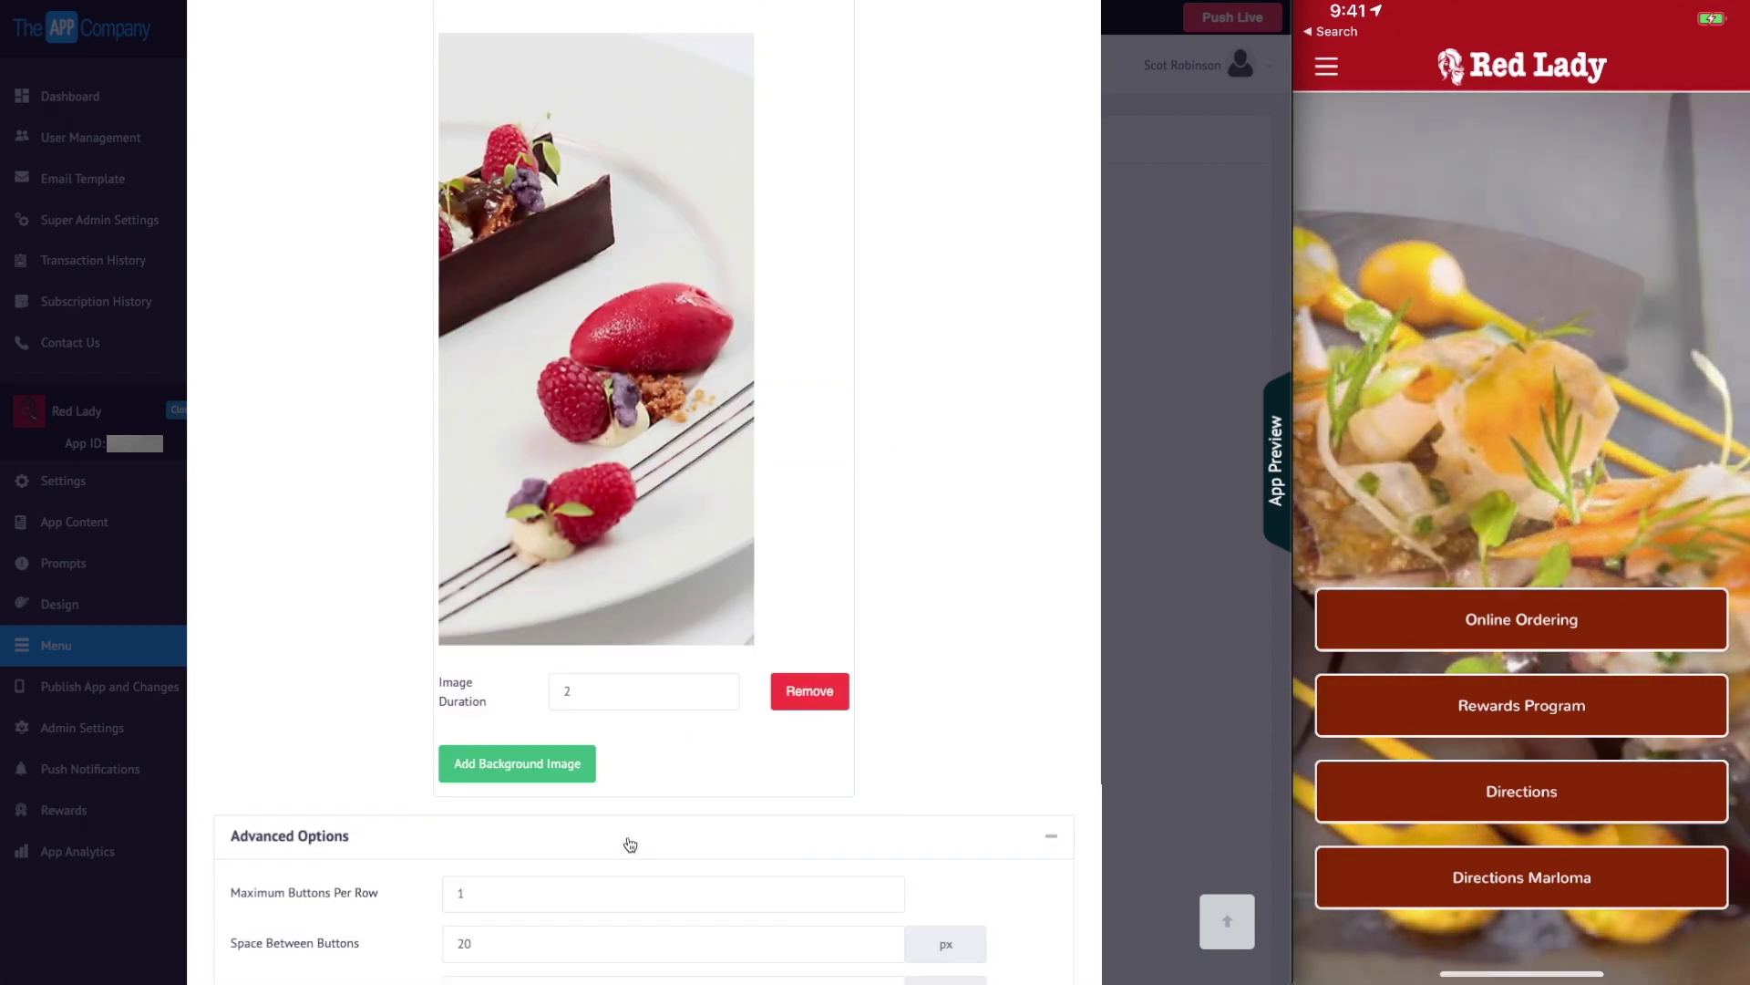
pyautogui.scroll(-5, 628, 837)
pyautogui.scroll(-3, 628, 837)
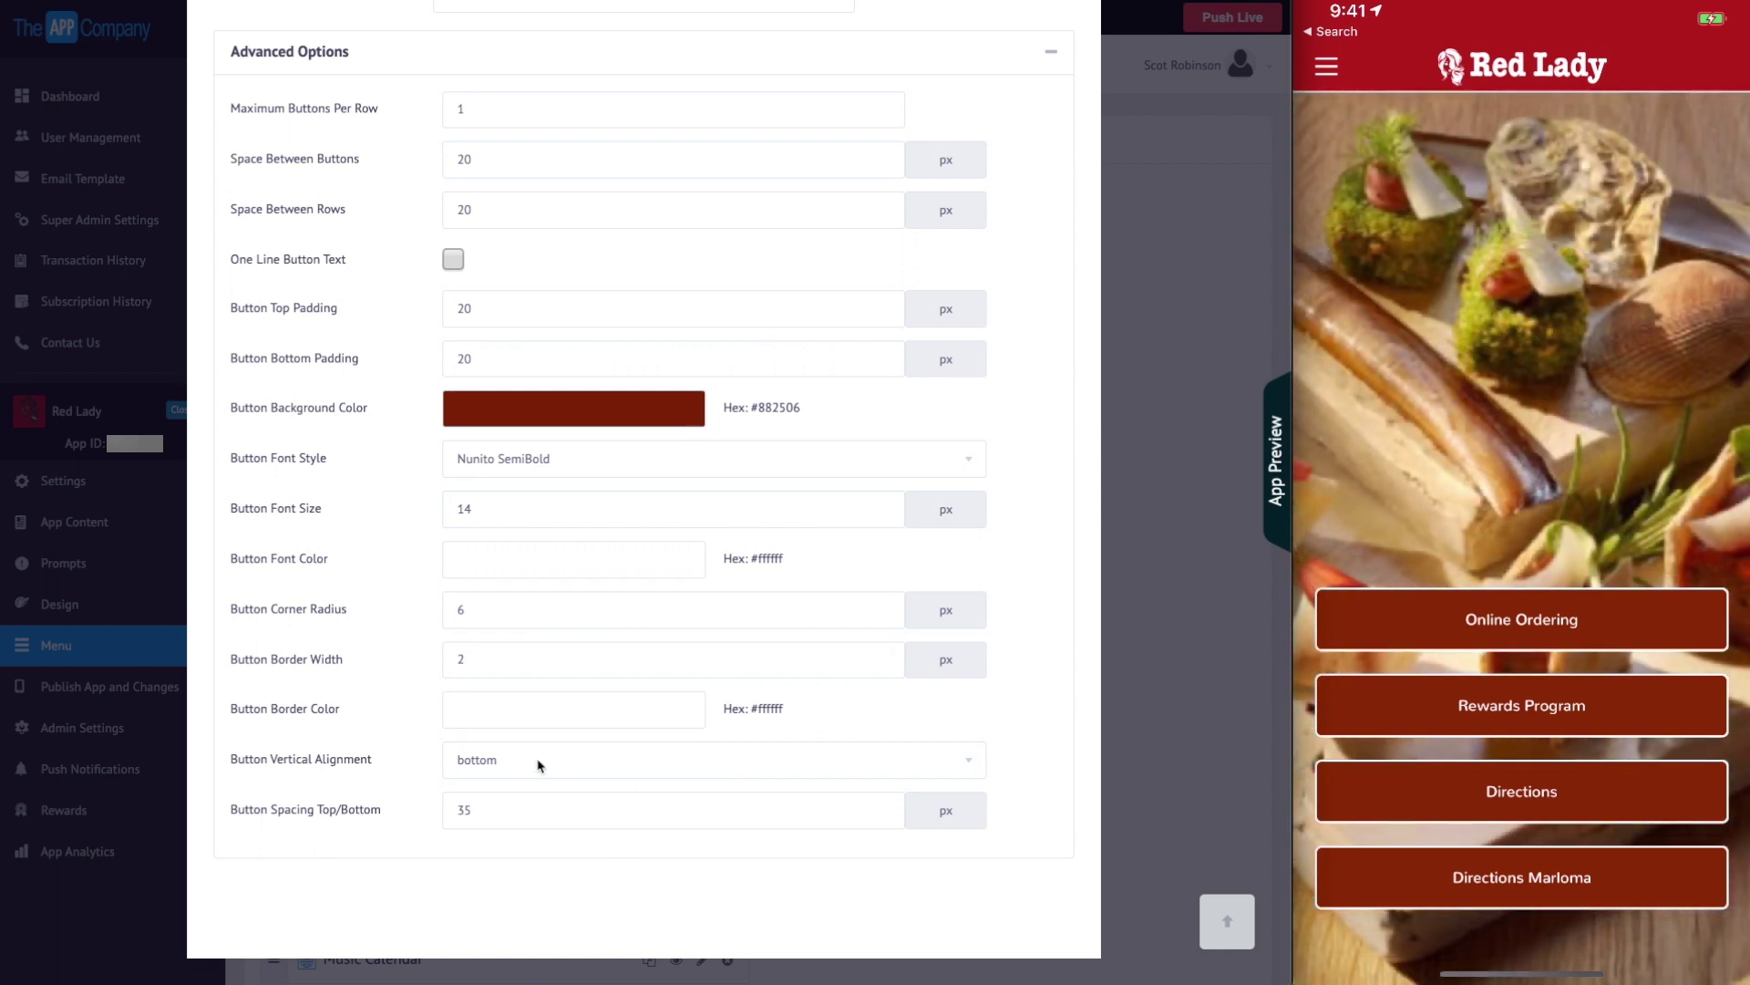
pyautogui.click(539, 762)
pyautogui.click(538, 762)
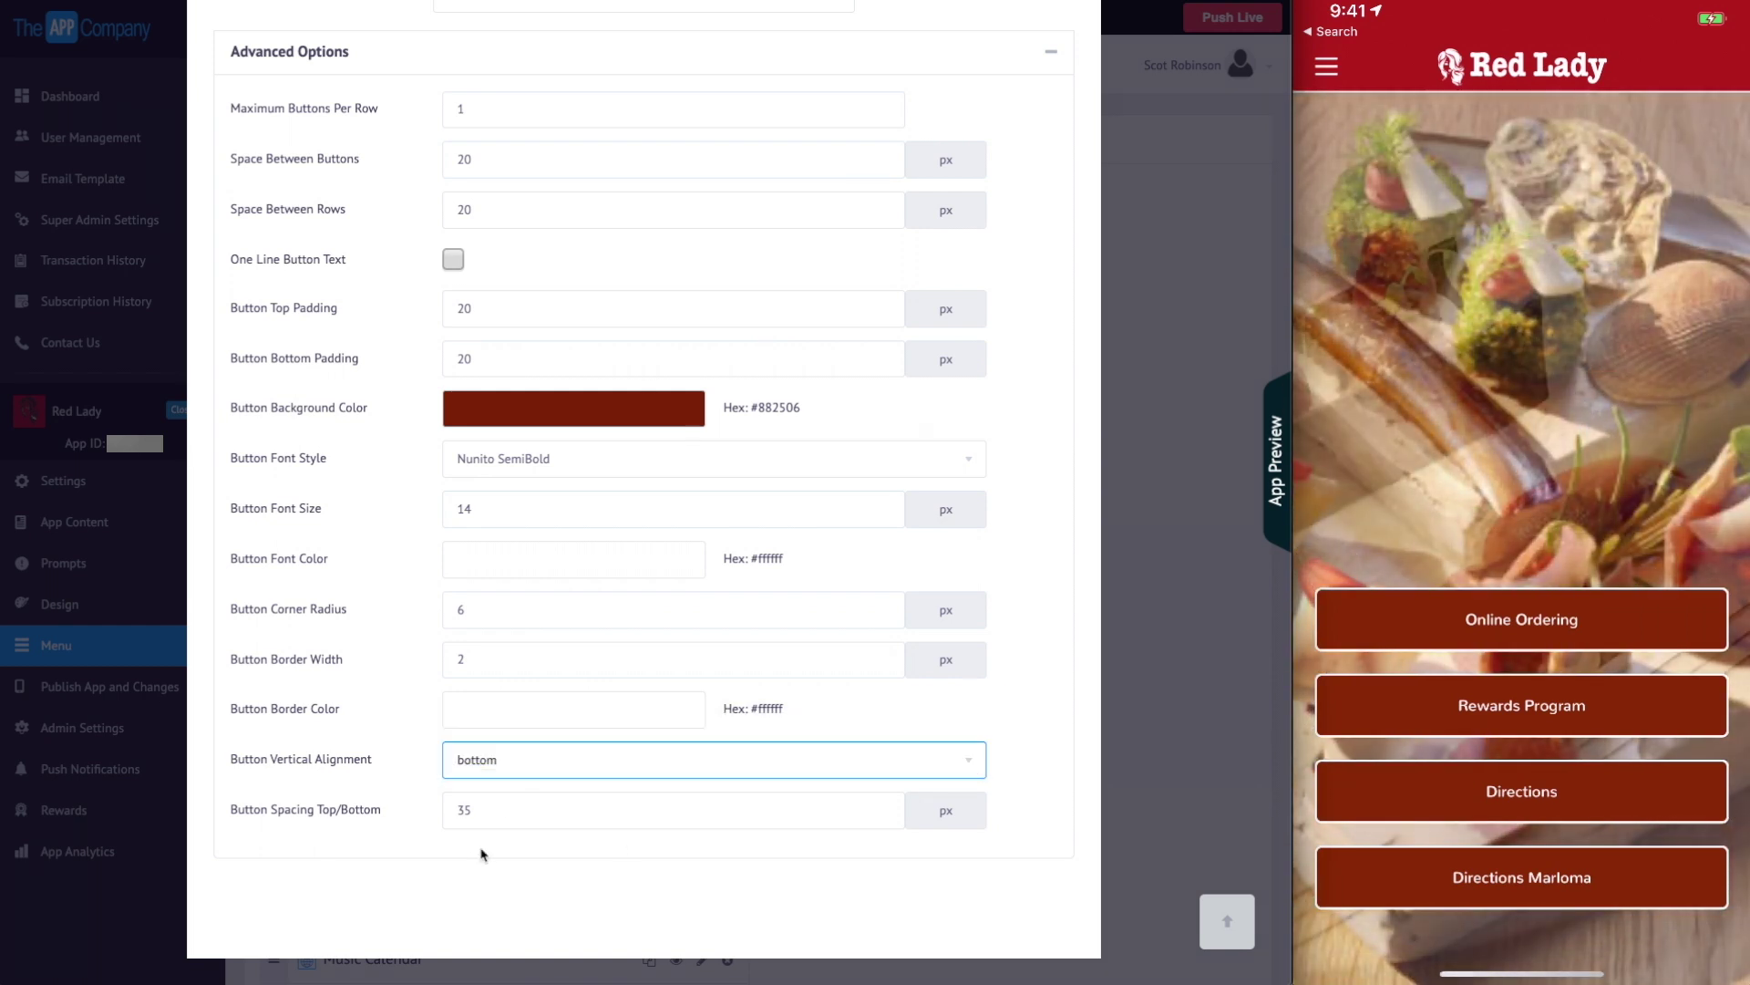
# Change the Home menu's Button Background Color to the dark green #125328.
pyautogui.scroll(3, 498, 826)
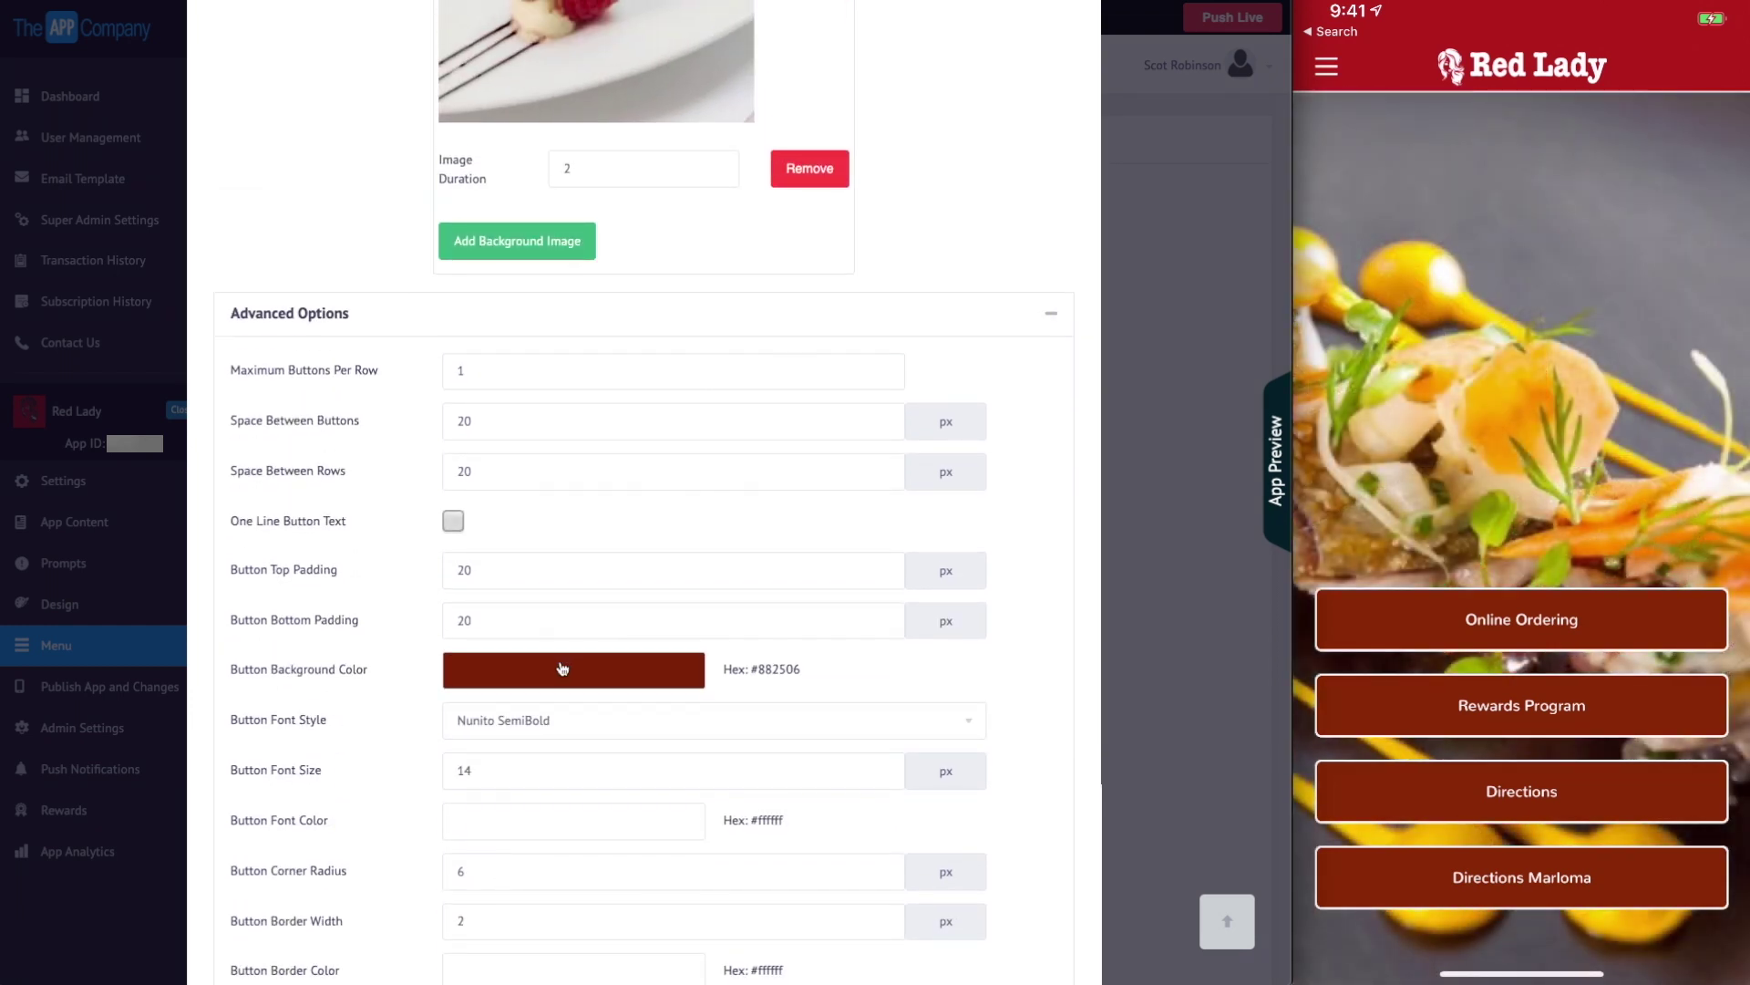
pyautogui.click(562, 670)
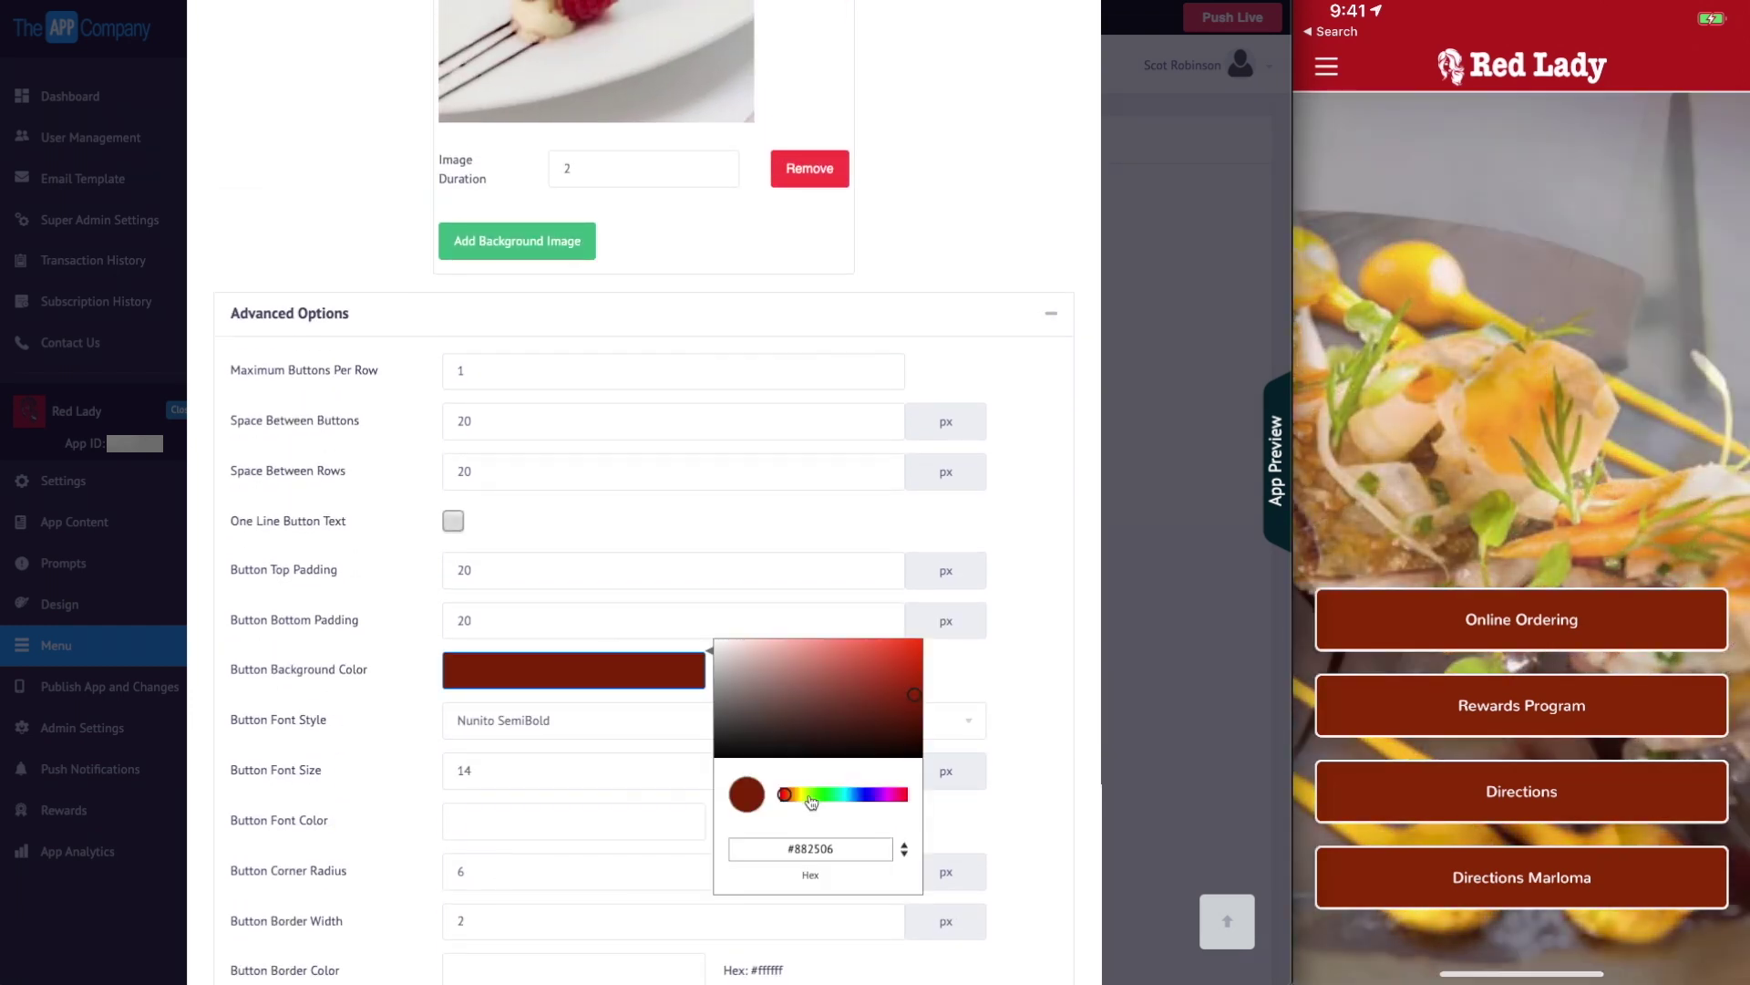
pyautogui.click(829, 795)
pyautogui.click(880, 719)
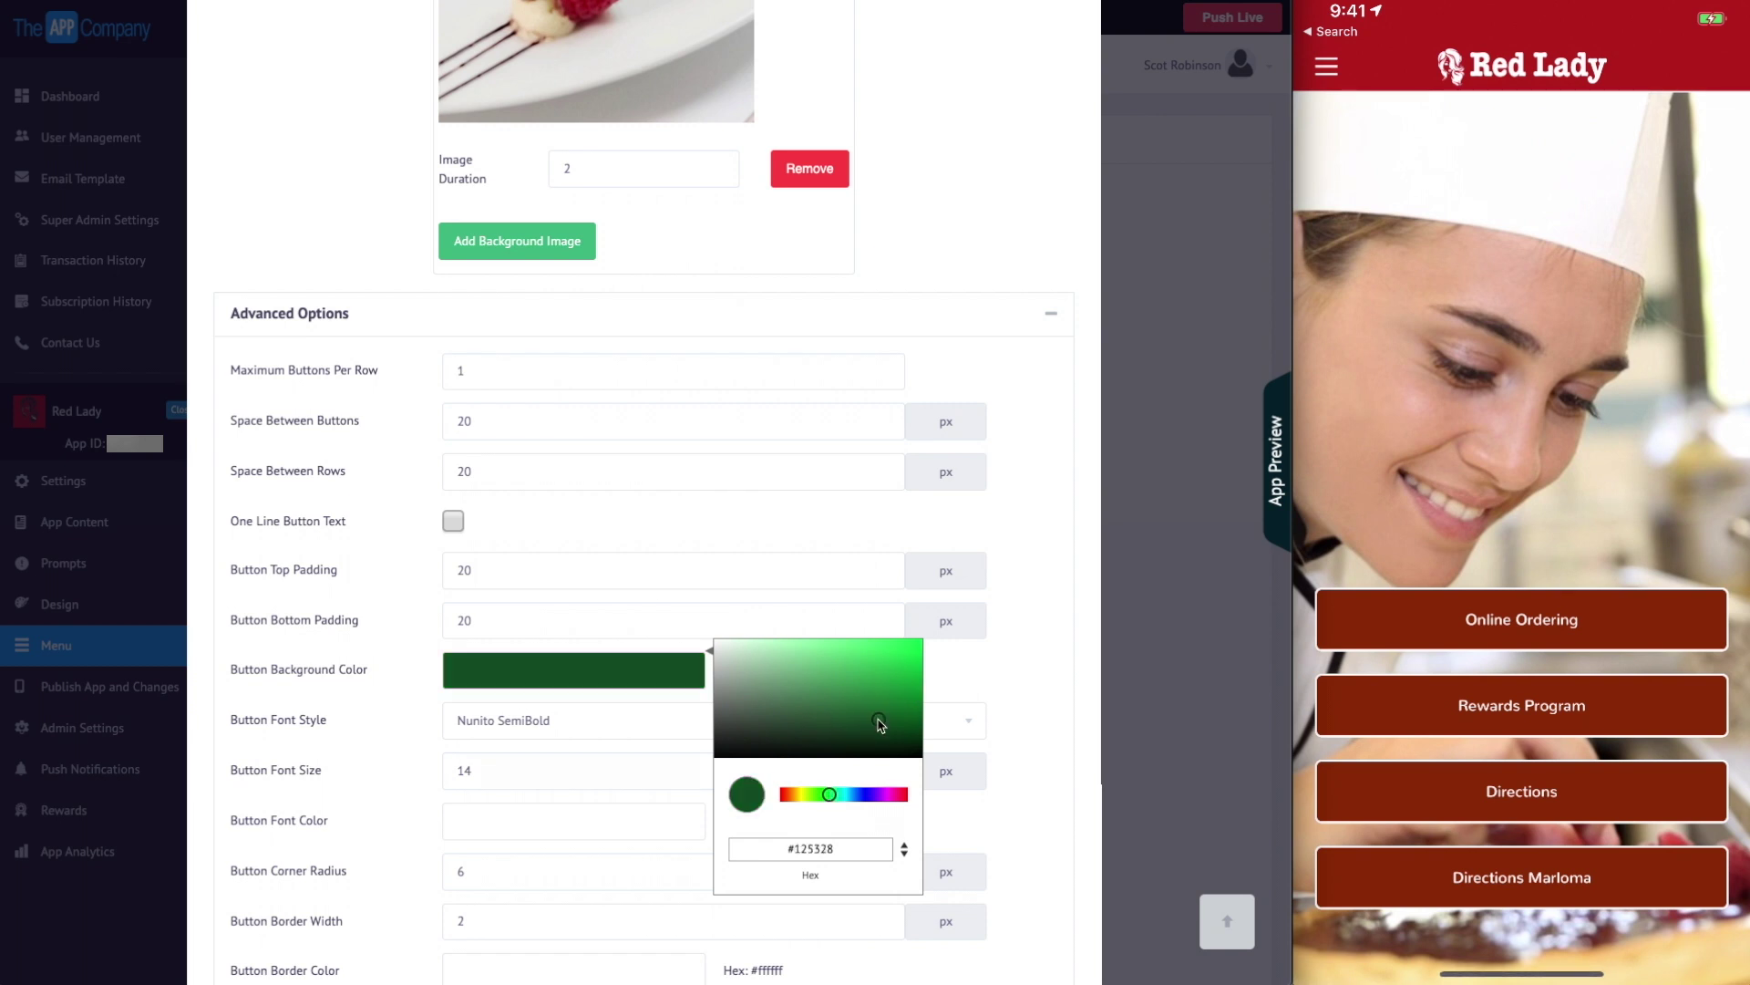
pyautogui.click(1010, 690)
pyautogui.moveTo(1394, 604)
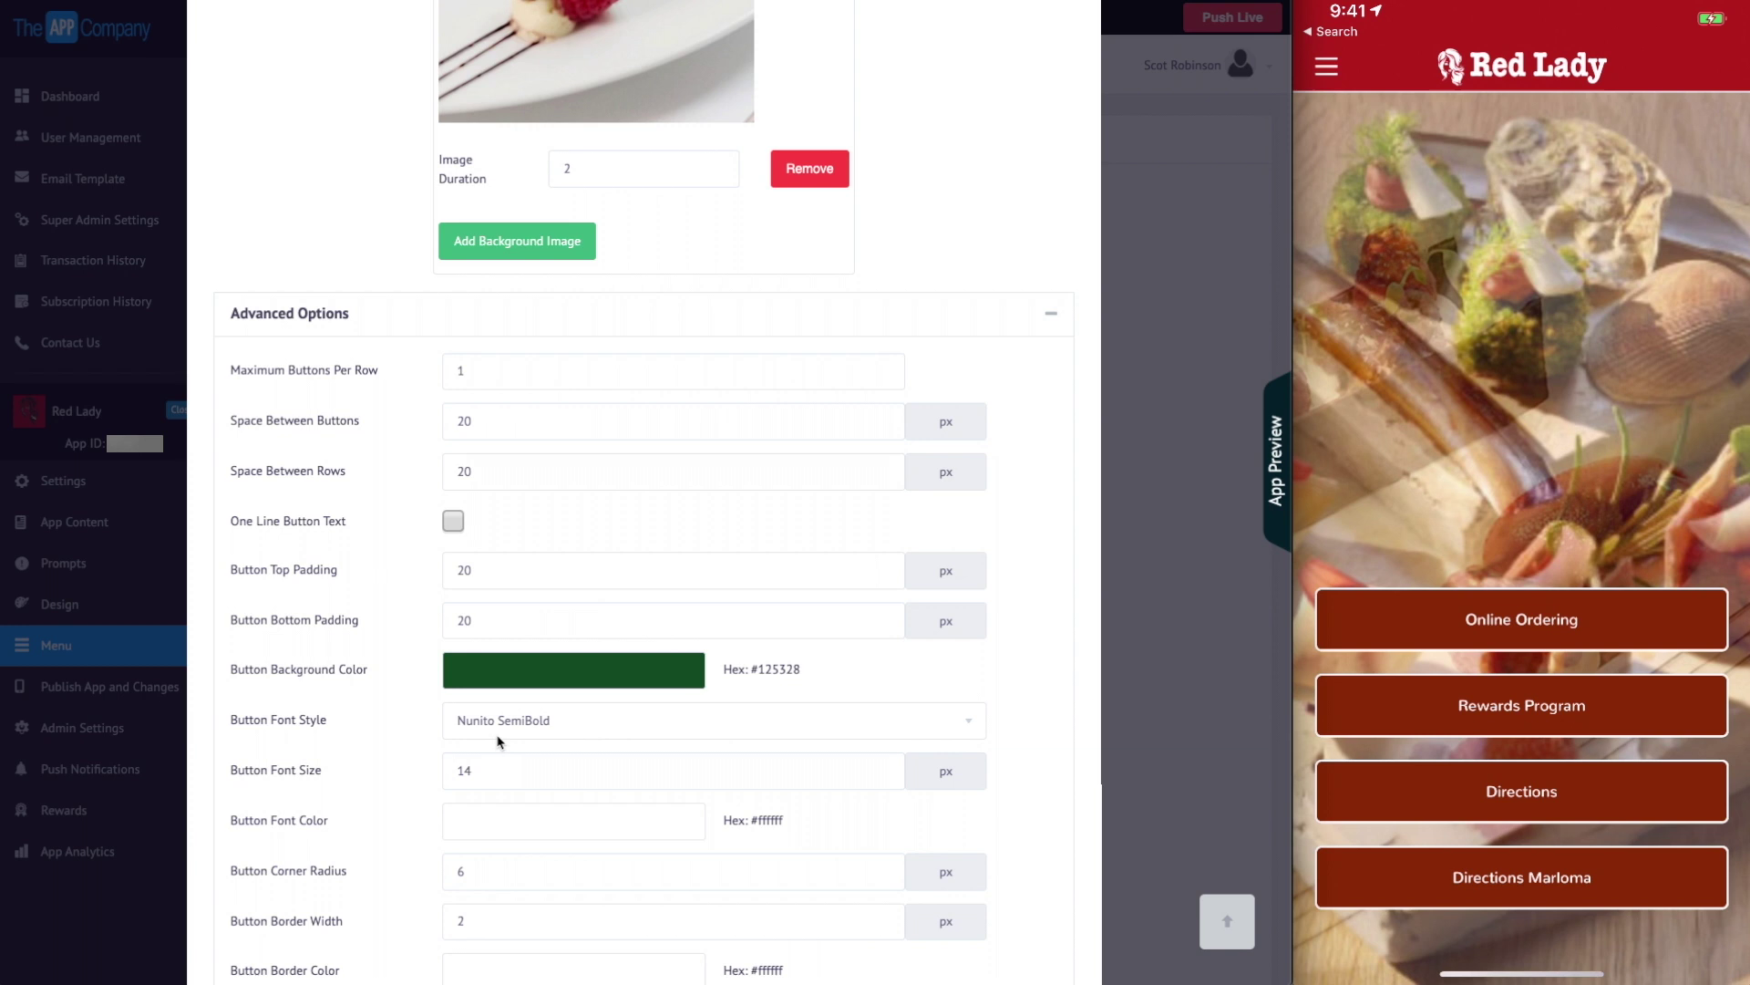
# Set the Home menu's Button Corner Radius to 2 px.
pyautogui.doubleClick(488, 877)
pyautogui.write('2')
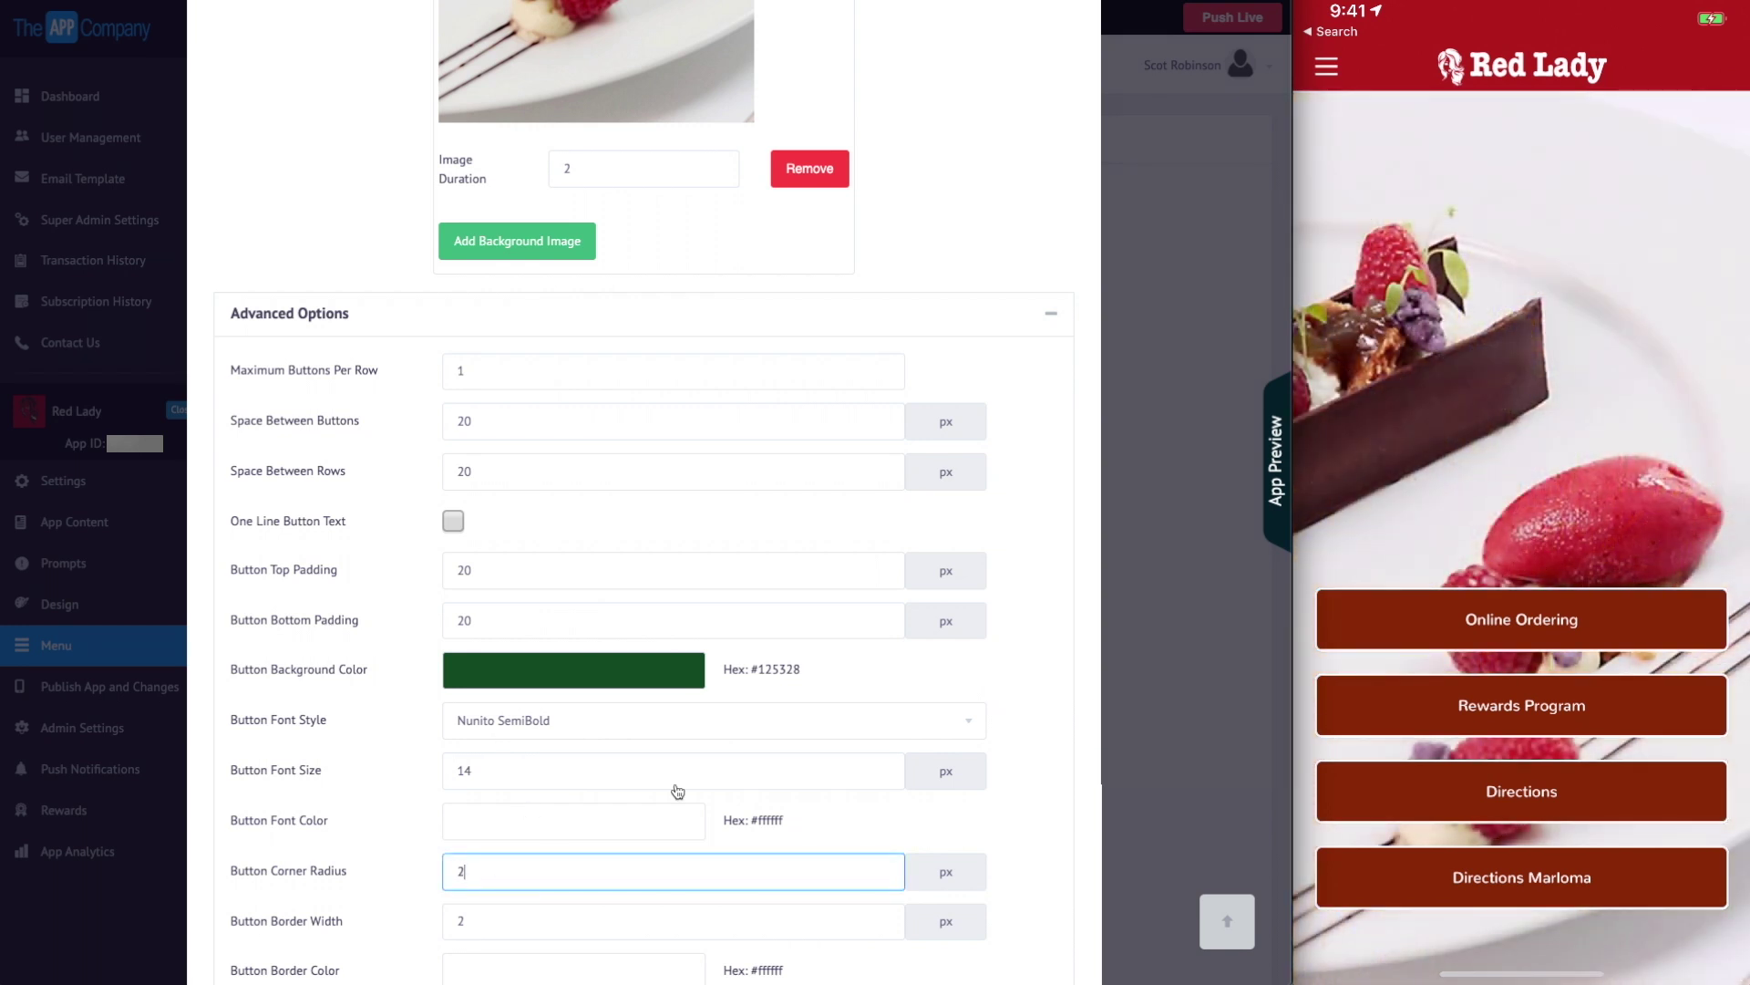
pyautogui.click(1012, 686)
# Set the Home menu's Maximum Buttons Per Row to 2 and save the configuration.
pyautogui.scroll(2, 1008, 684)
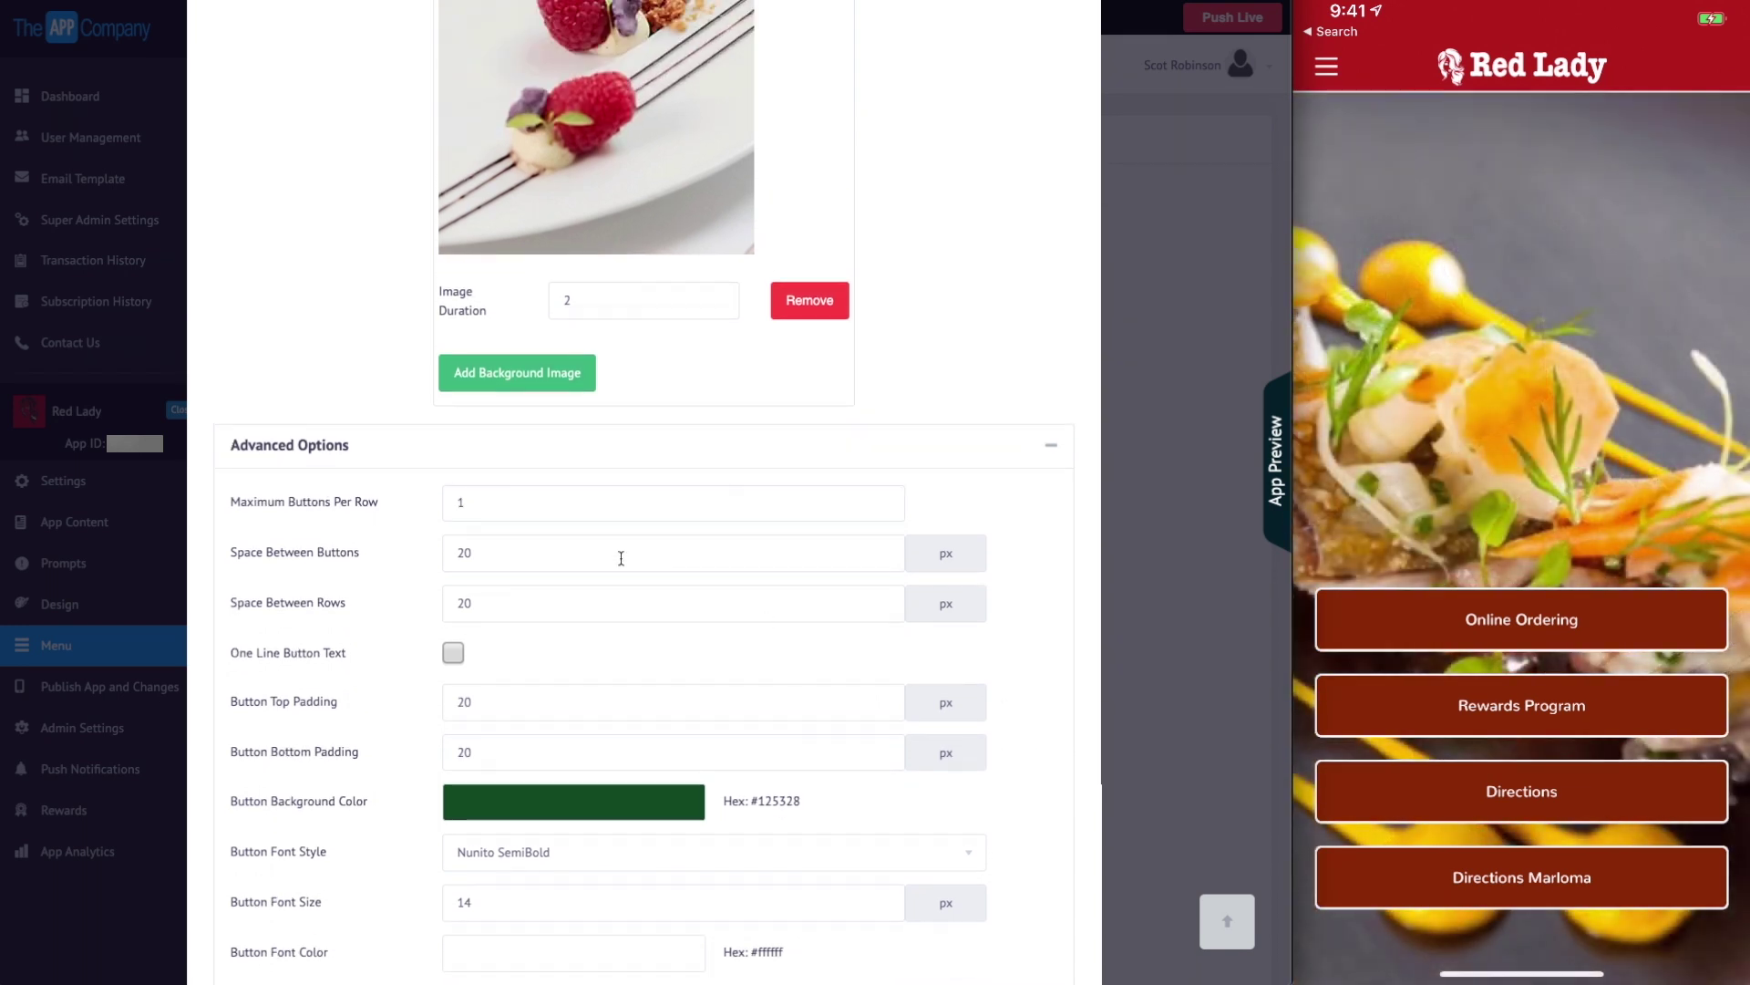
pyautogui.doubleClick(501, 501)
pyautogui.write('2')
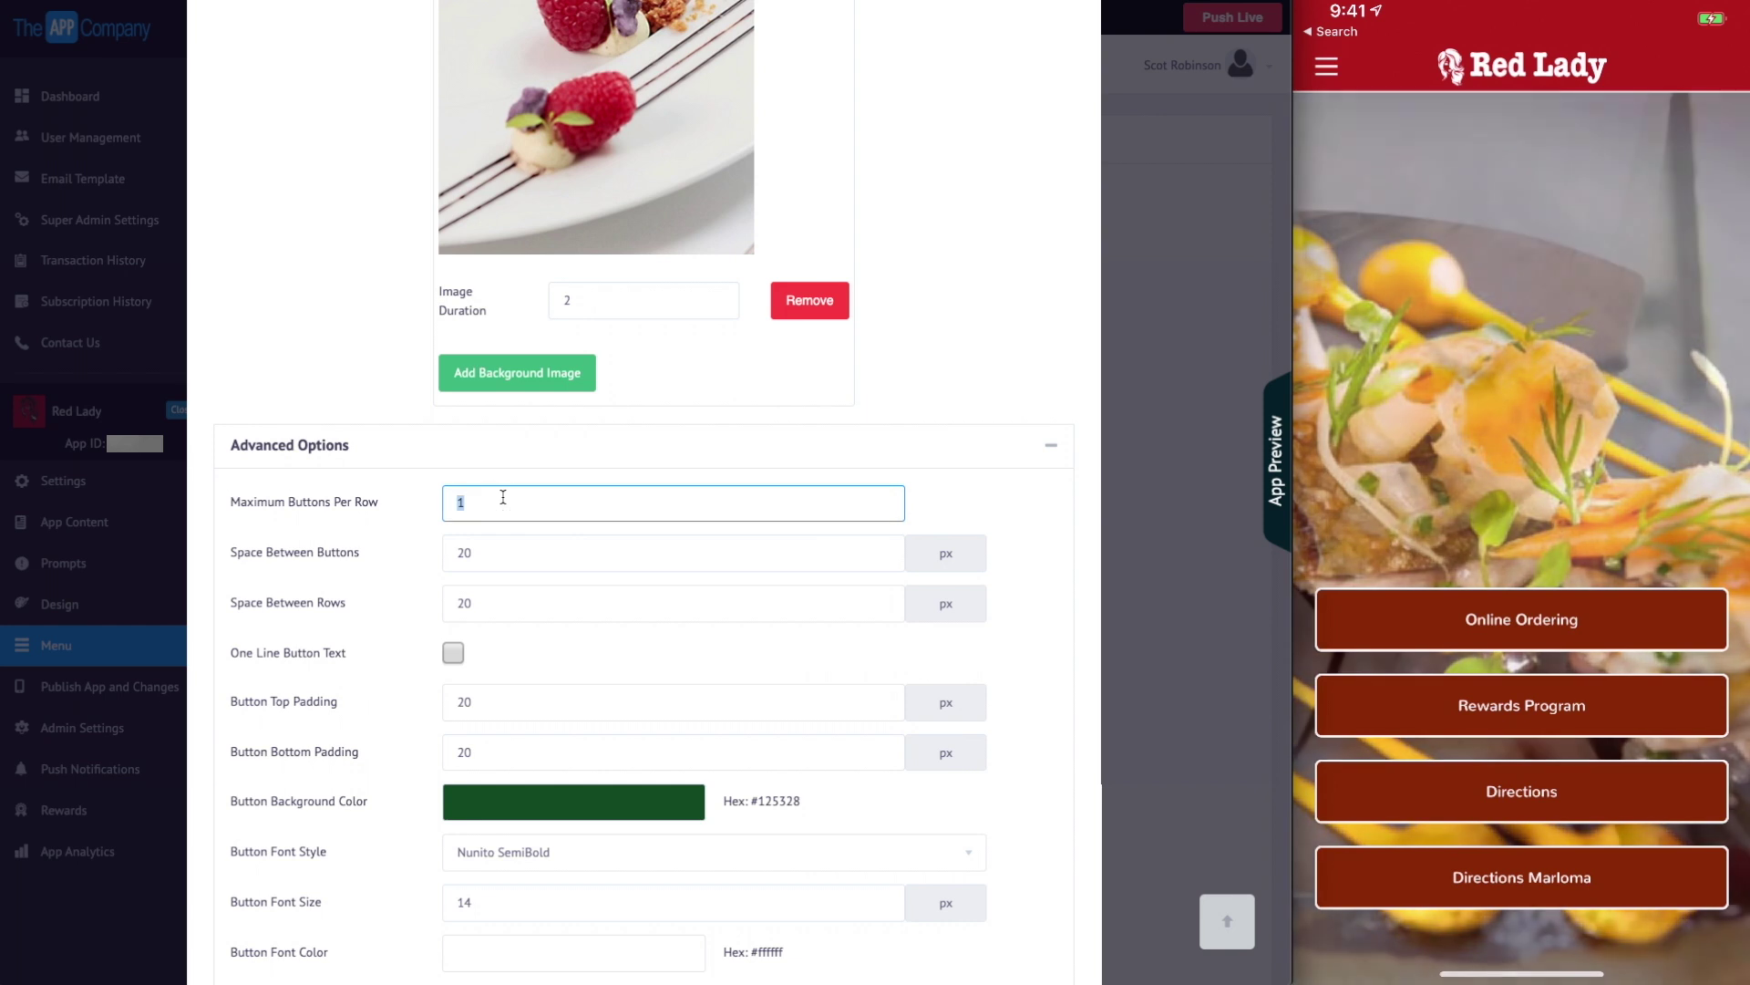
pyautogui.scroll(-4, 1023, 593)
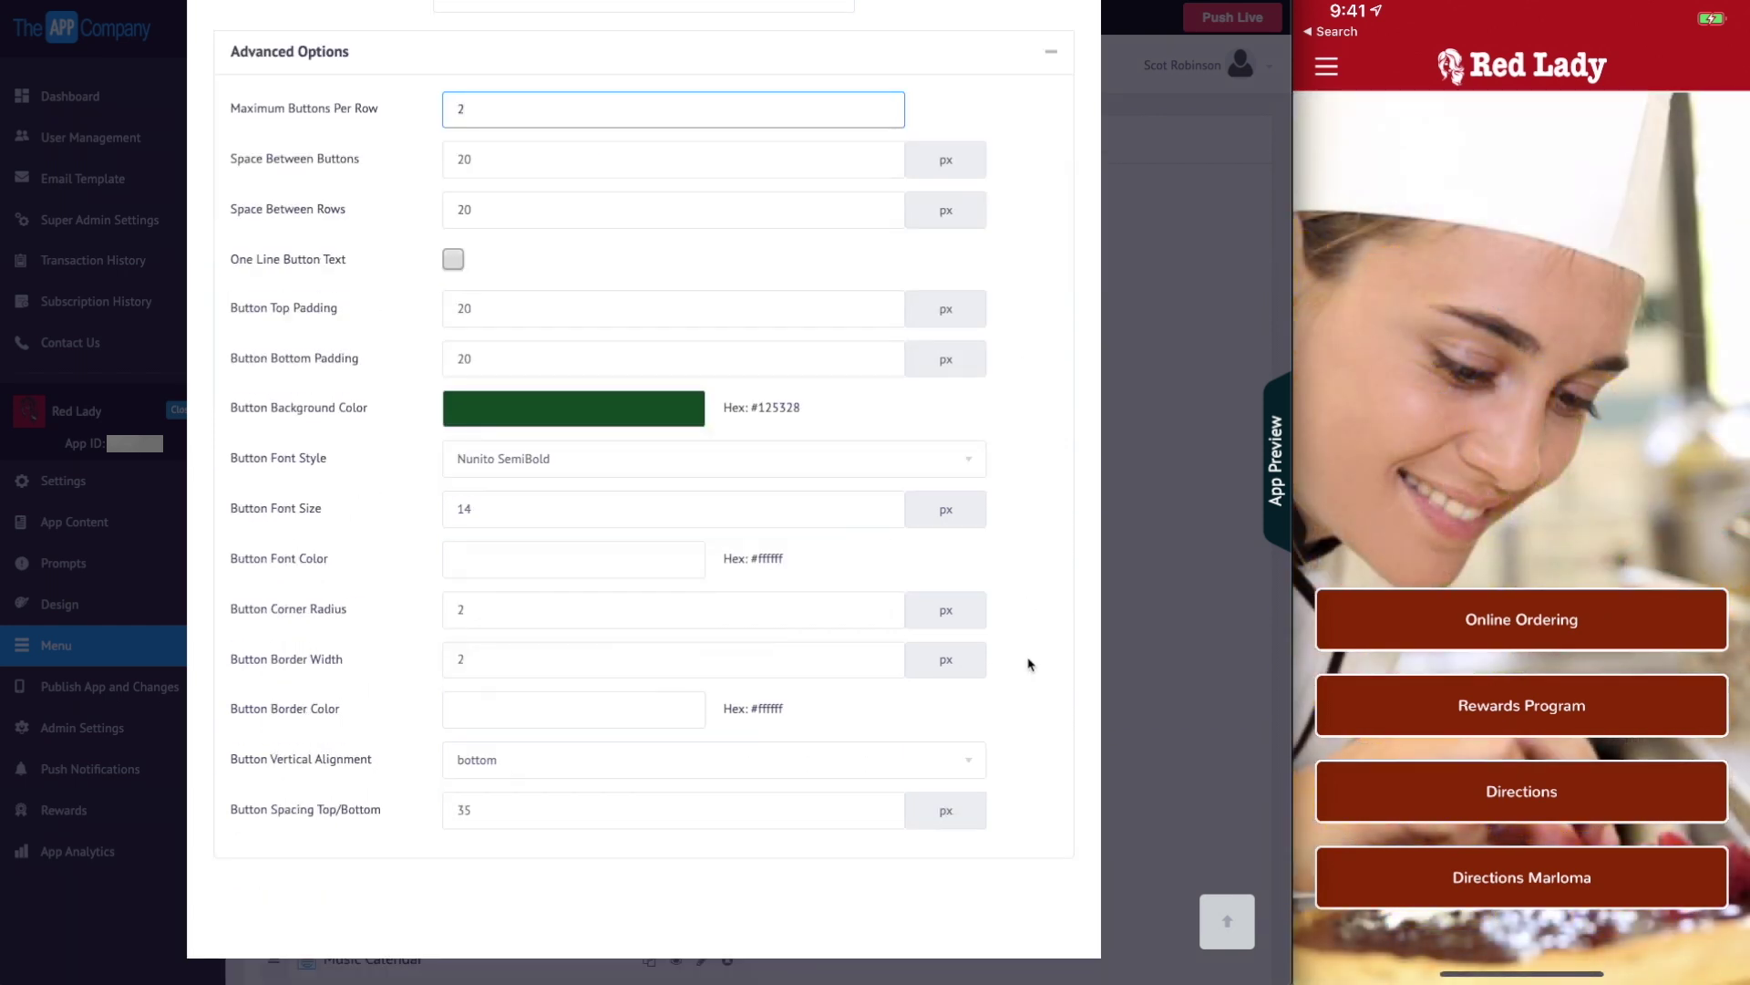
pyautogui.scroll(10, 1029, 670)
pyautogui.scroll(10, 1009, 144)
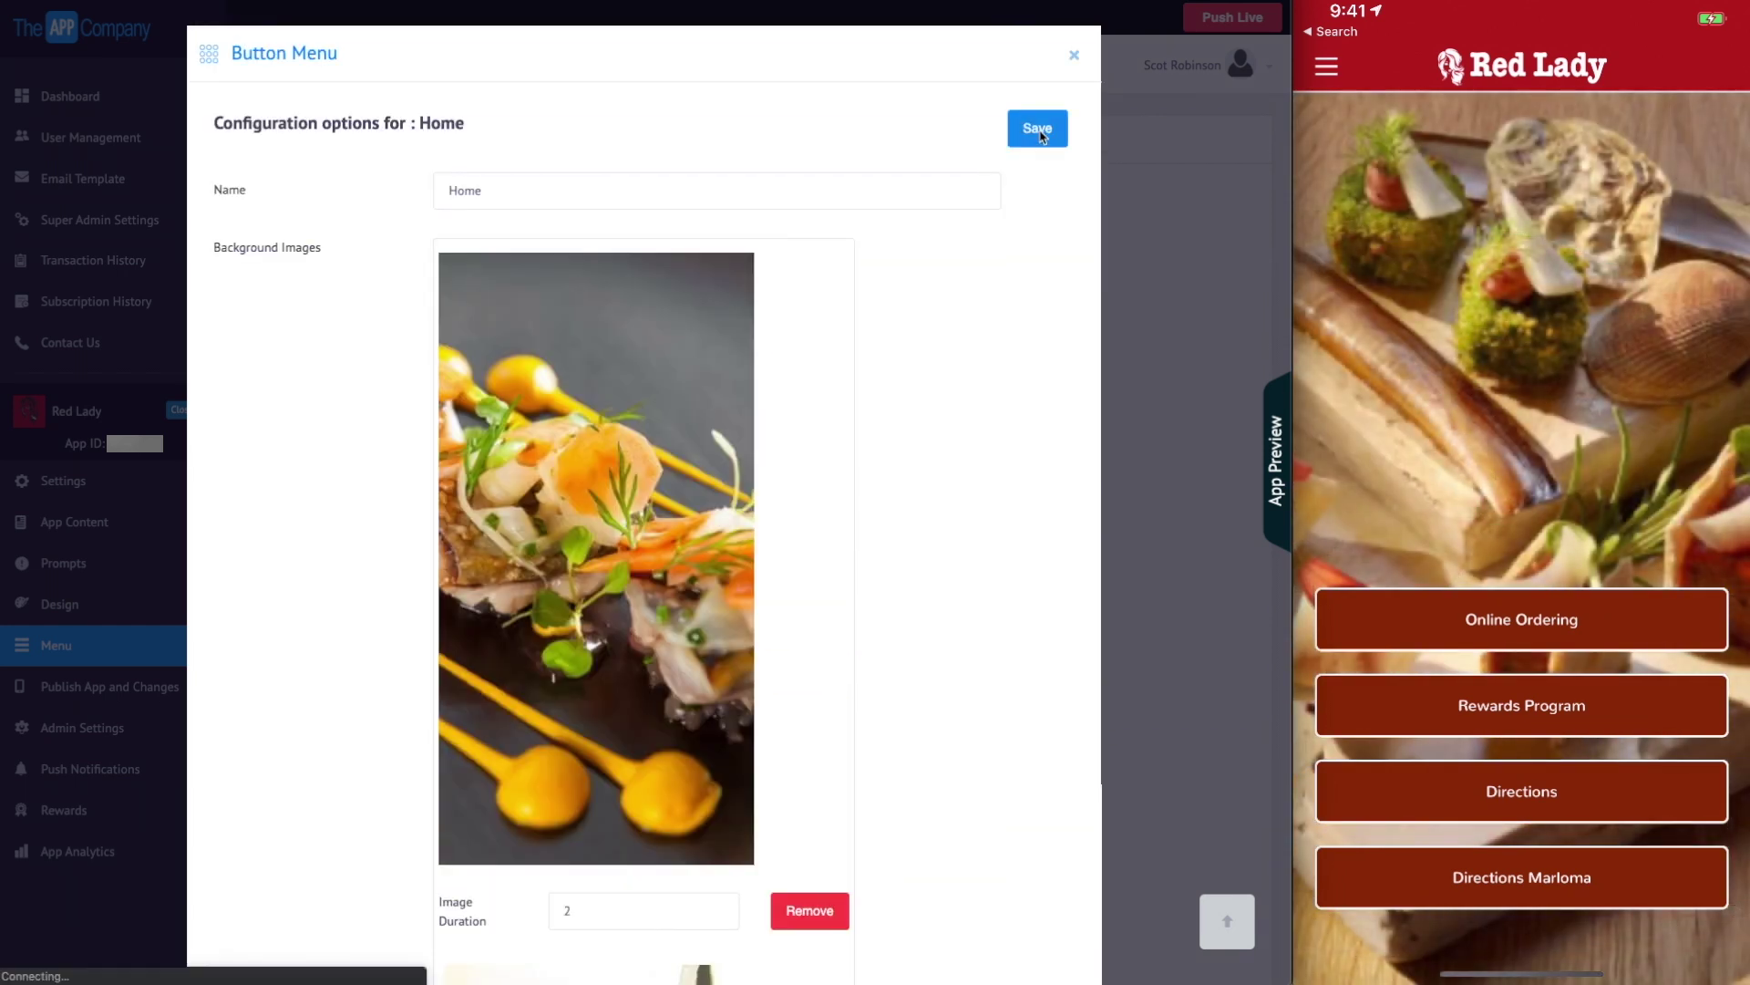
pyautogui.click(1039, 135)
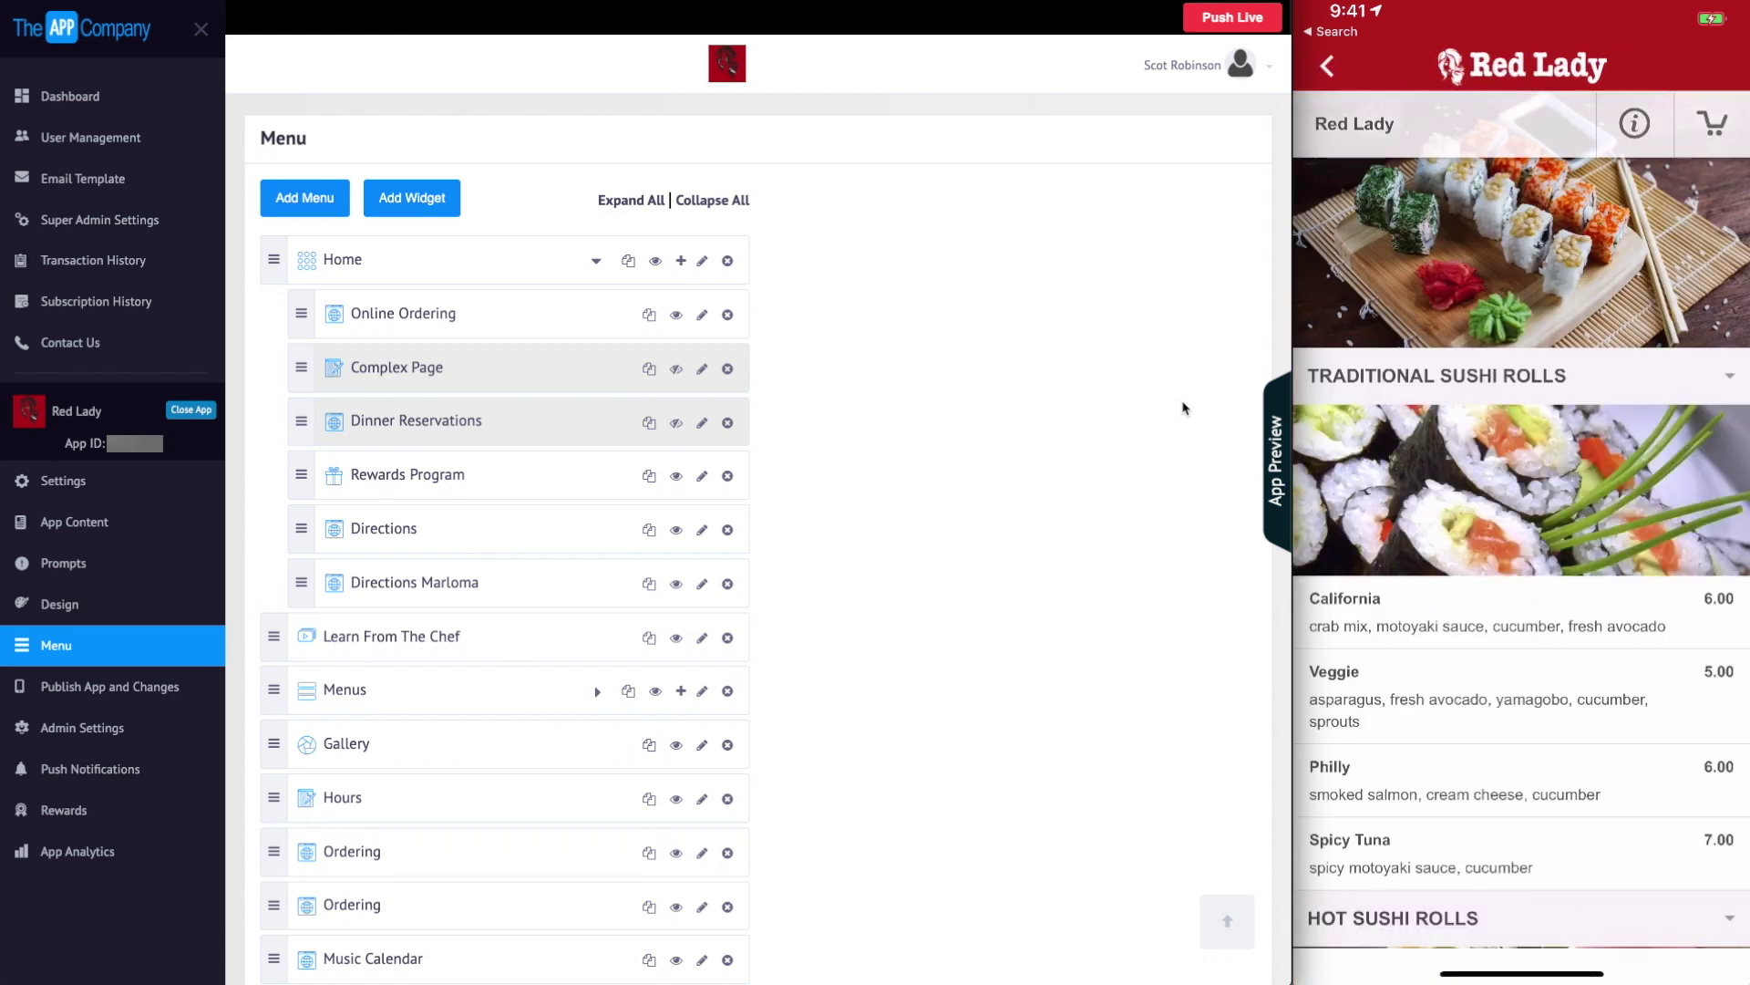
# View the widget types available for adding to the Red Lady app and close the list.
pyautogui.click(407, 201)
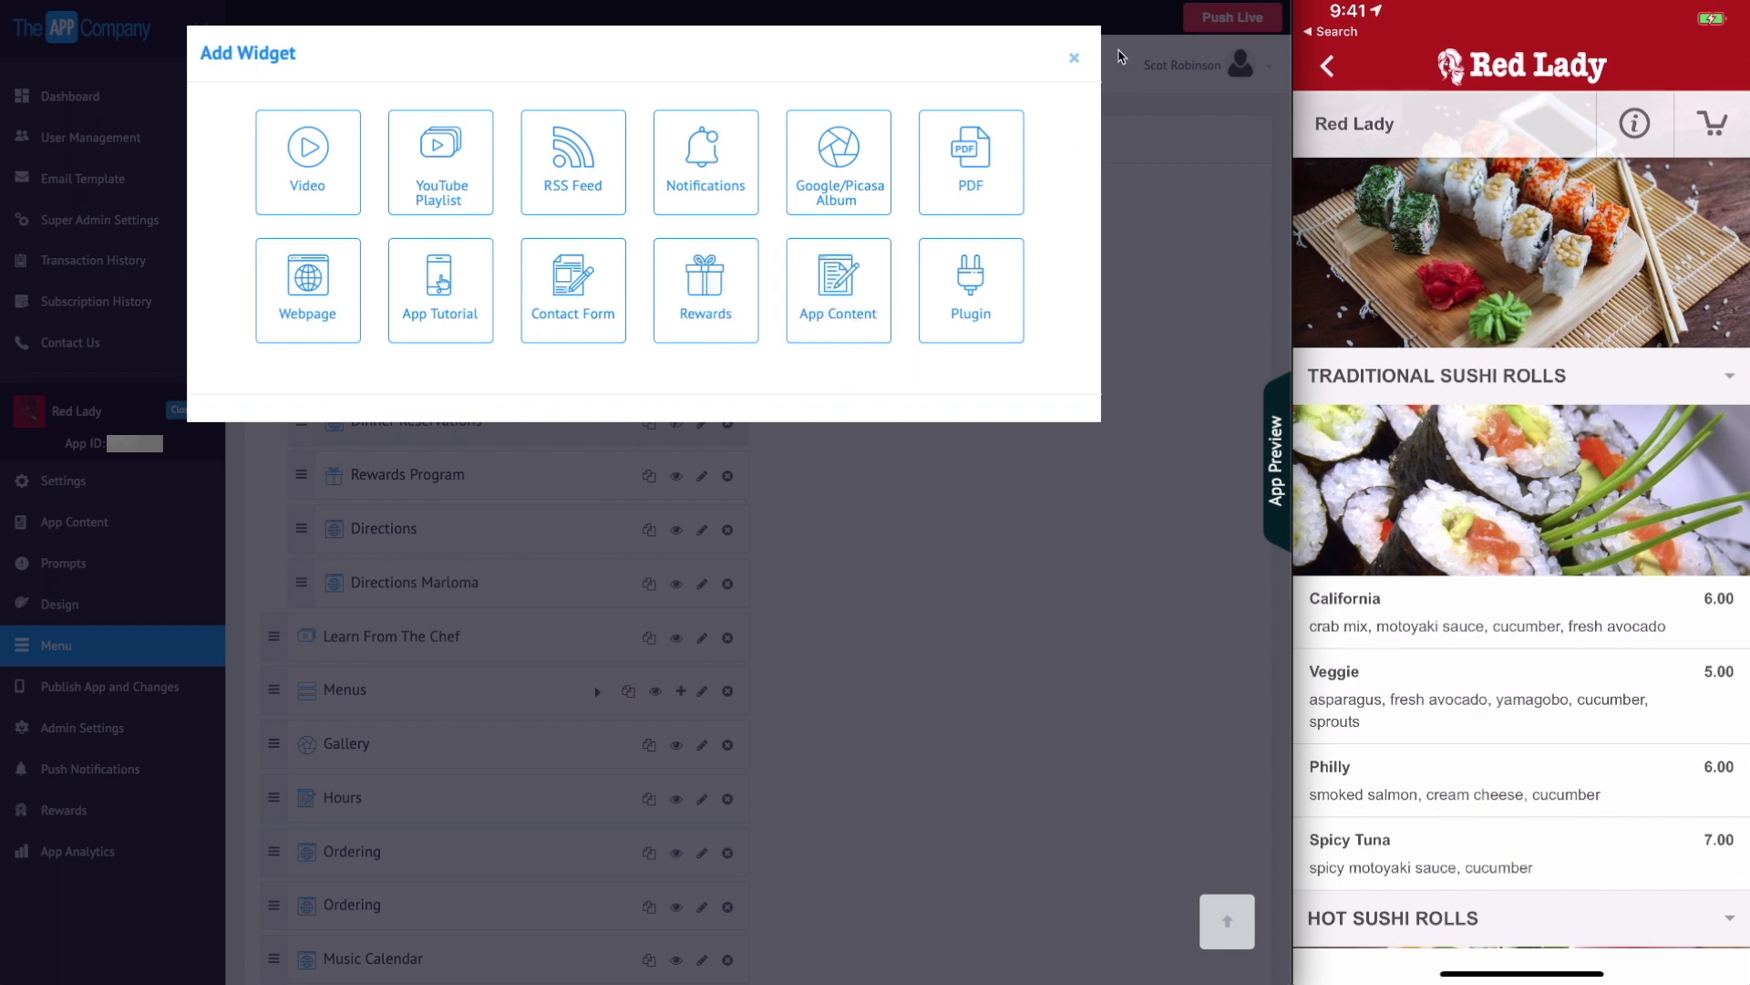
pyautogui.click(1074, 60)
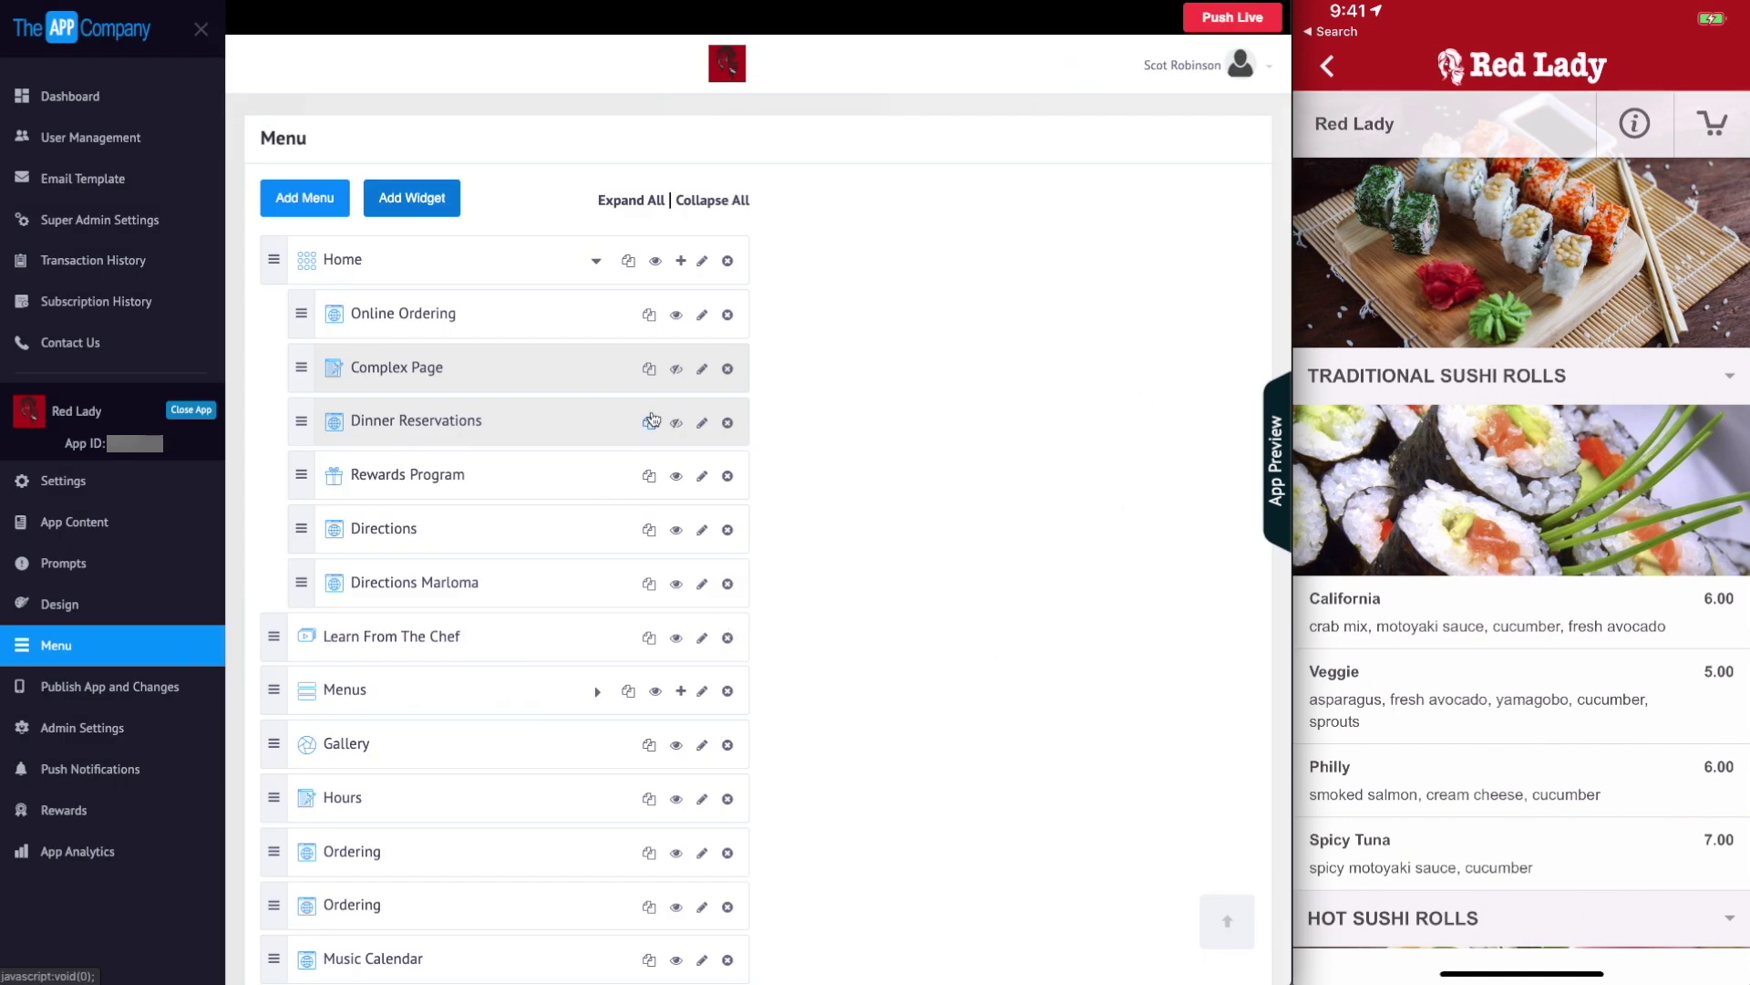
# View the configuration options of the Online Ordering webpage widget and close them.
pyautogui.click(701, 315)
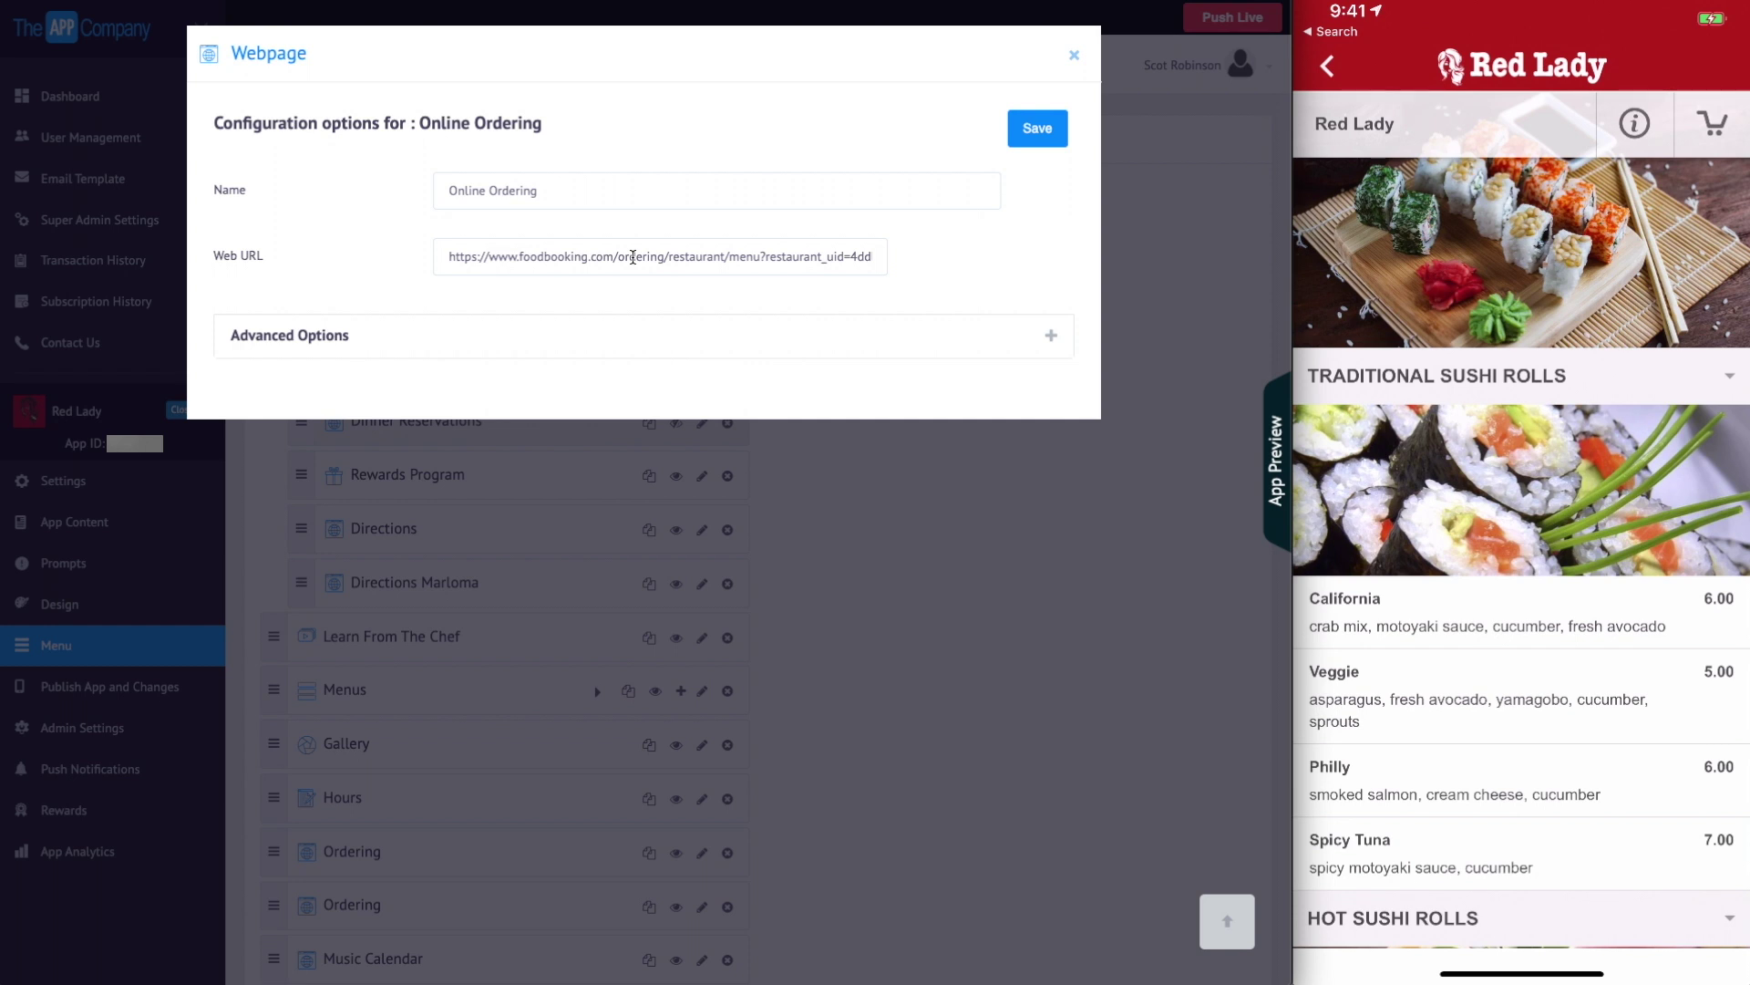
pyautogui.click(1116, 503)
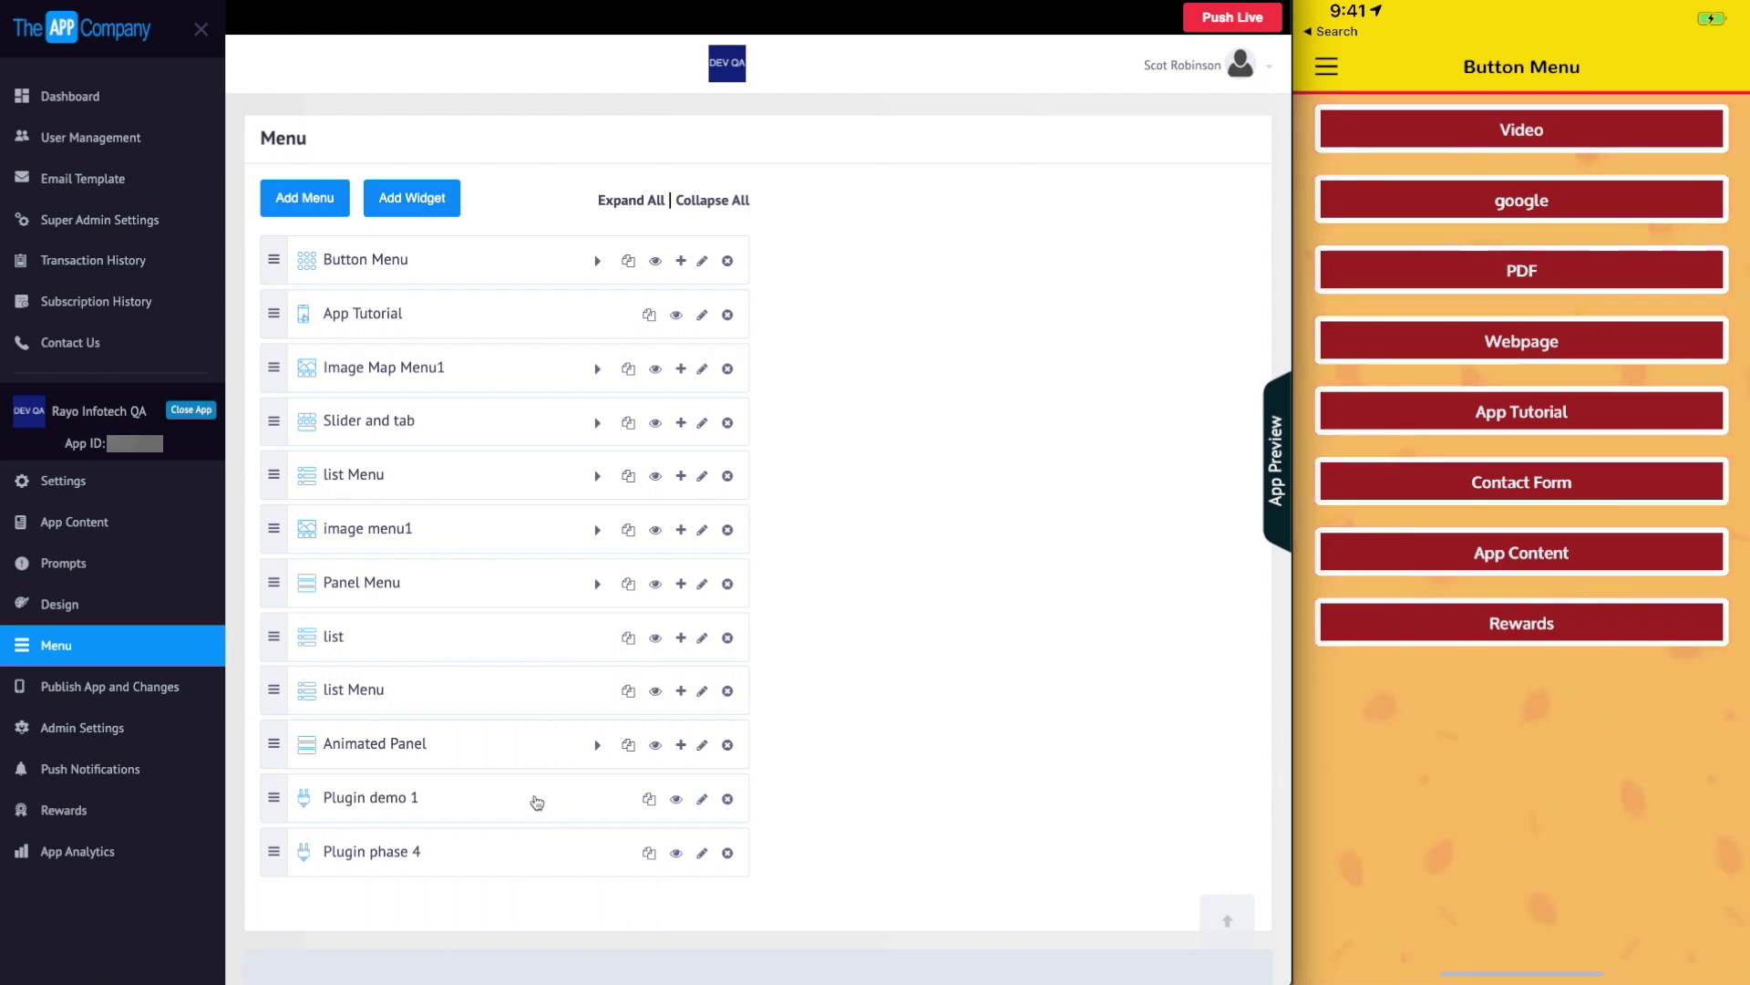
# Open the Plugin demo 1 configuration and view the choices for its Map Type.
pyautogui.click(537, 802)
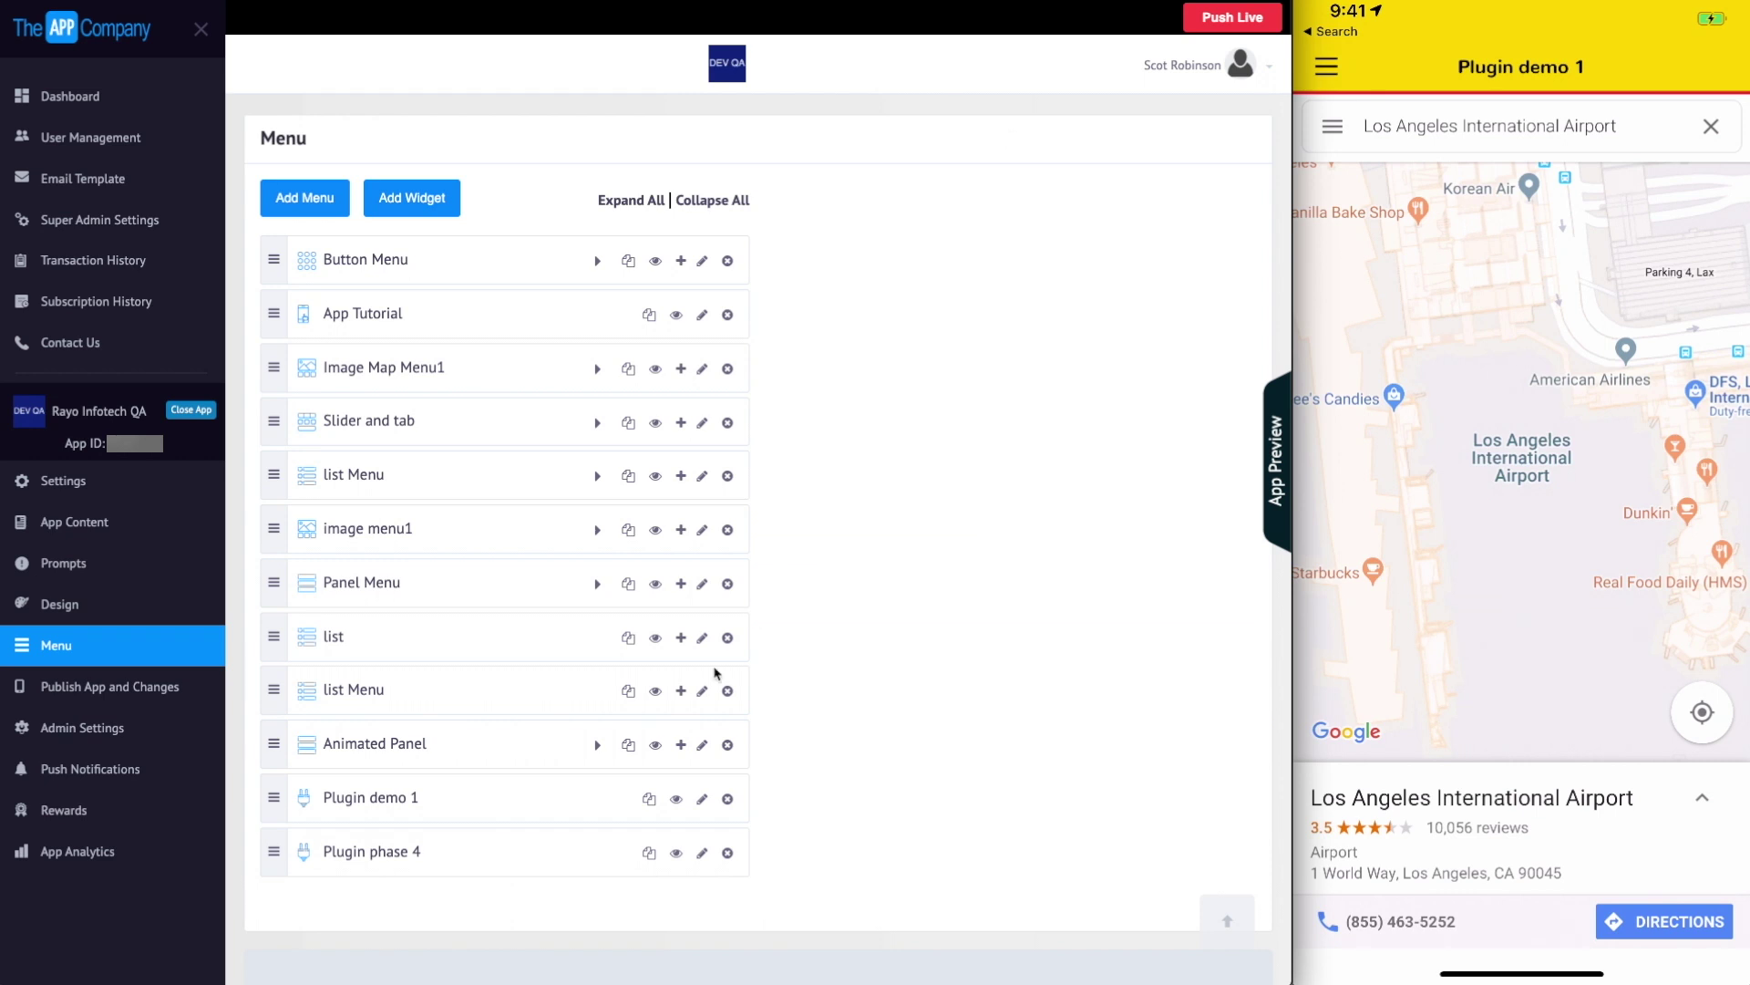
pyautogui.click(702, 800)
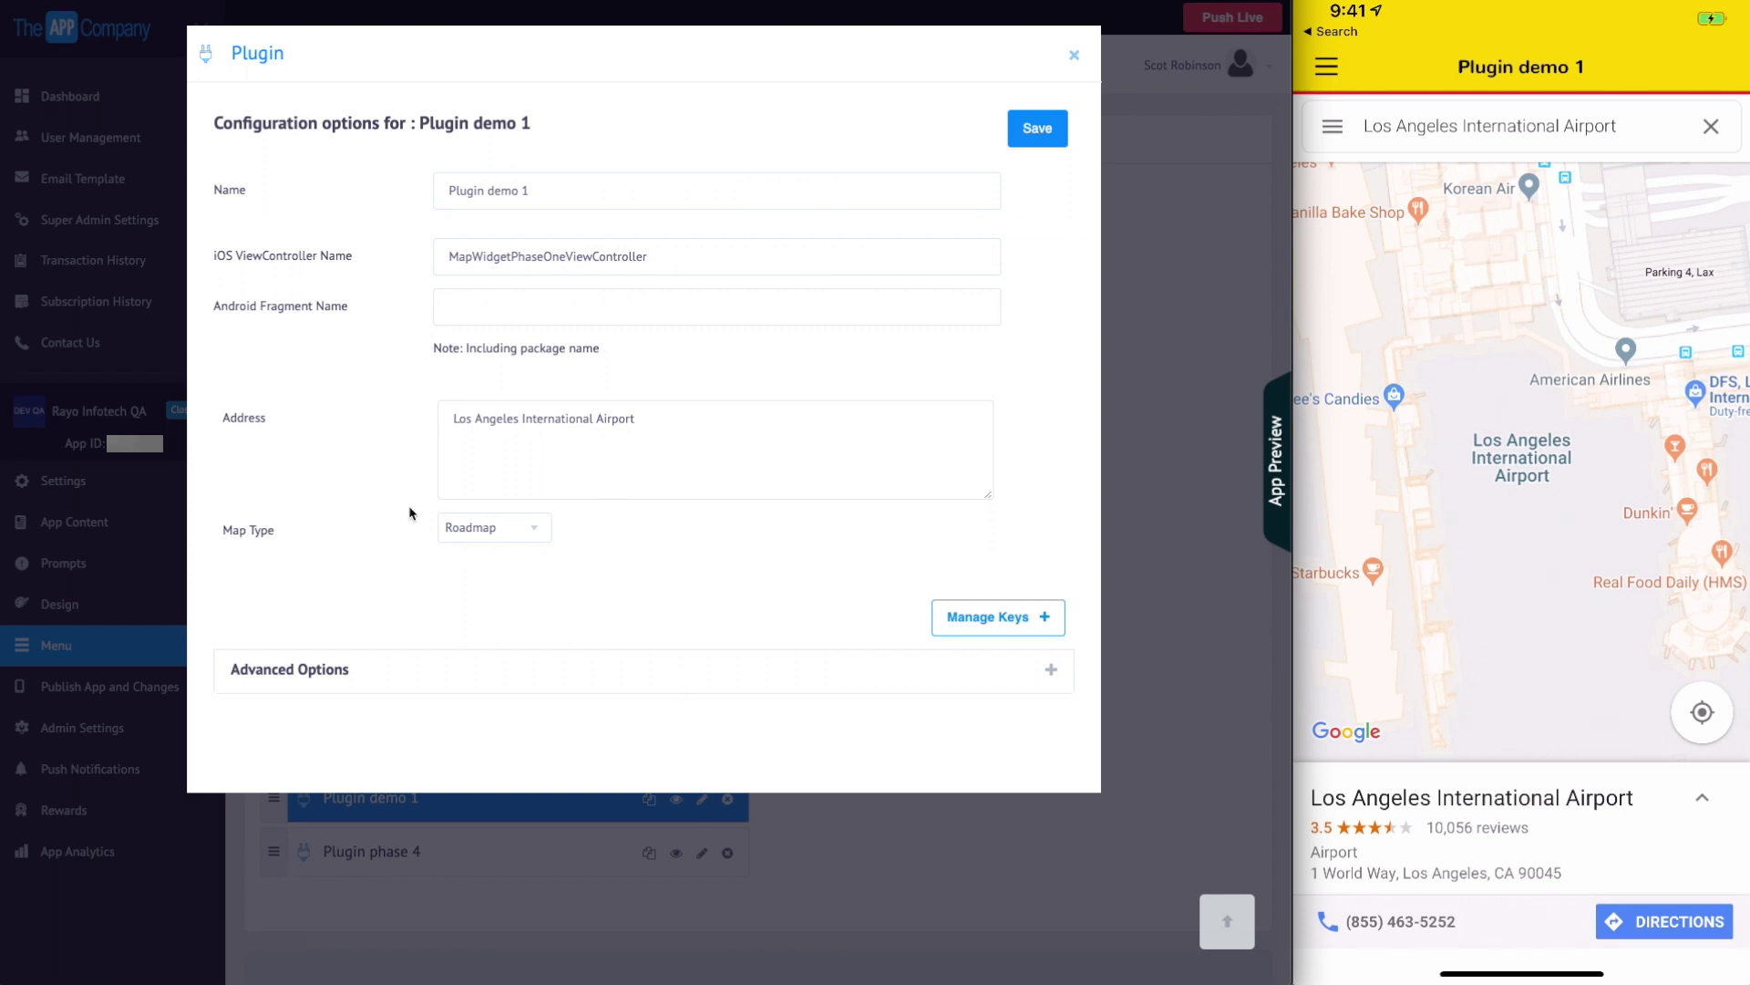
pyautogui.click(479, 529)
pyautogui.click(480, 529)
# Show the keys passed to the custom plugin code for Plugin demo 1.
pyautogui.click(1036, 625)
pyautogui.click(1044, 618)
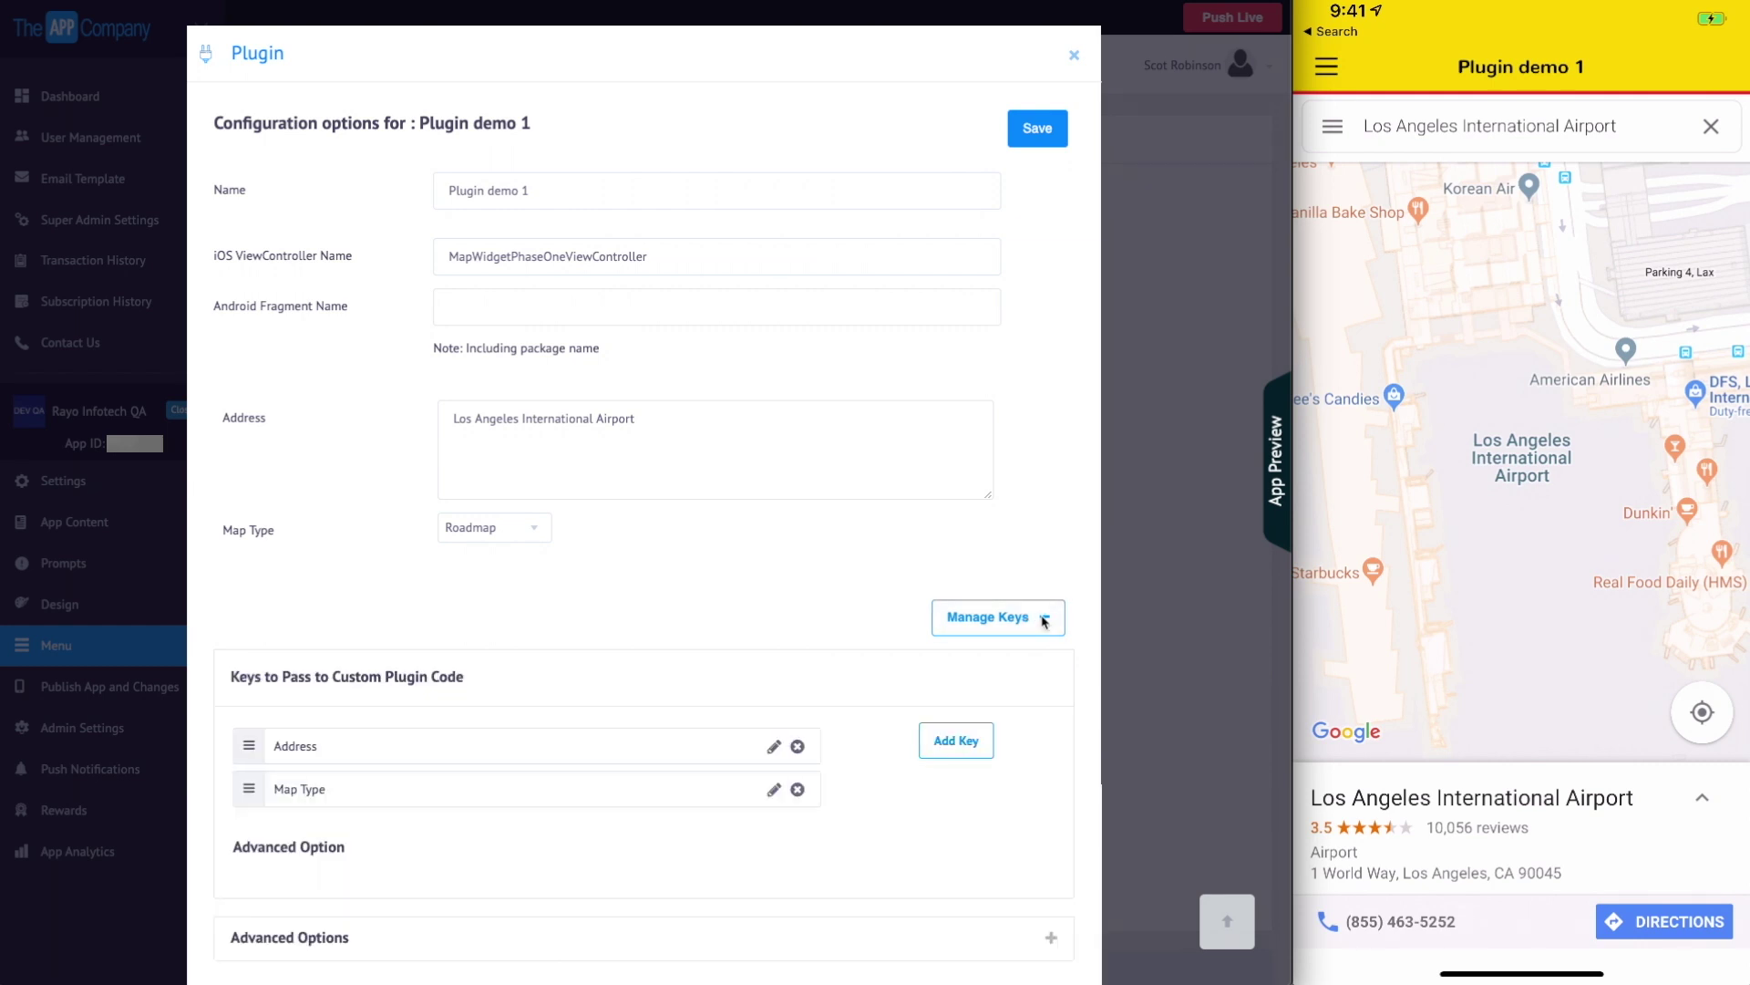
pyautogui.scroll(-1, 1044, 621)
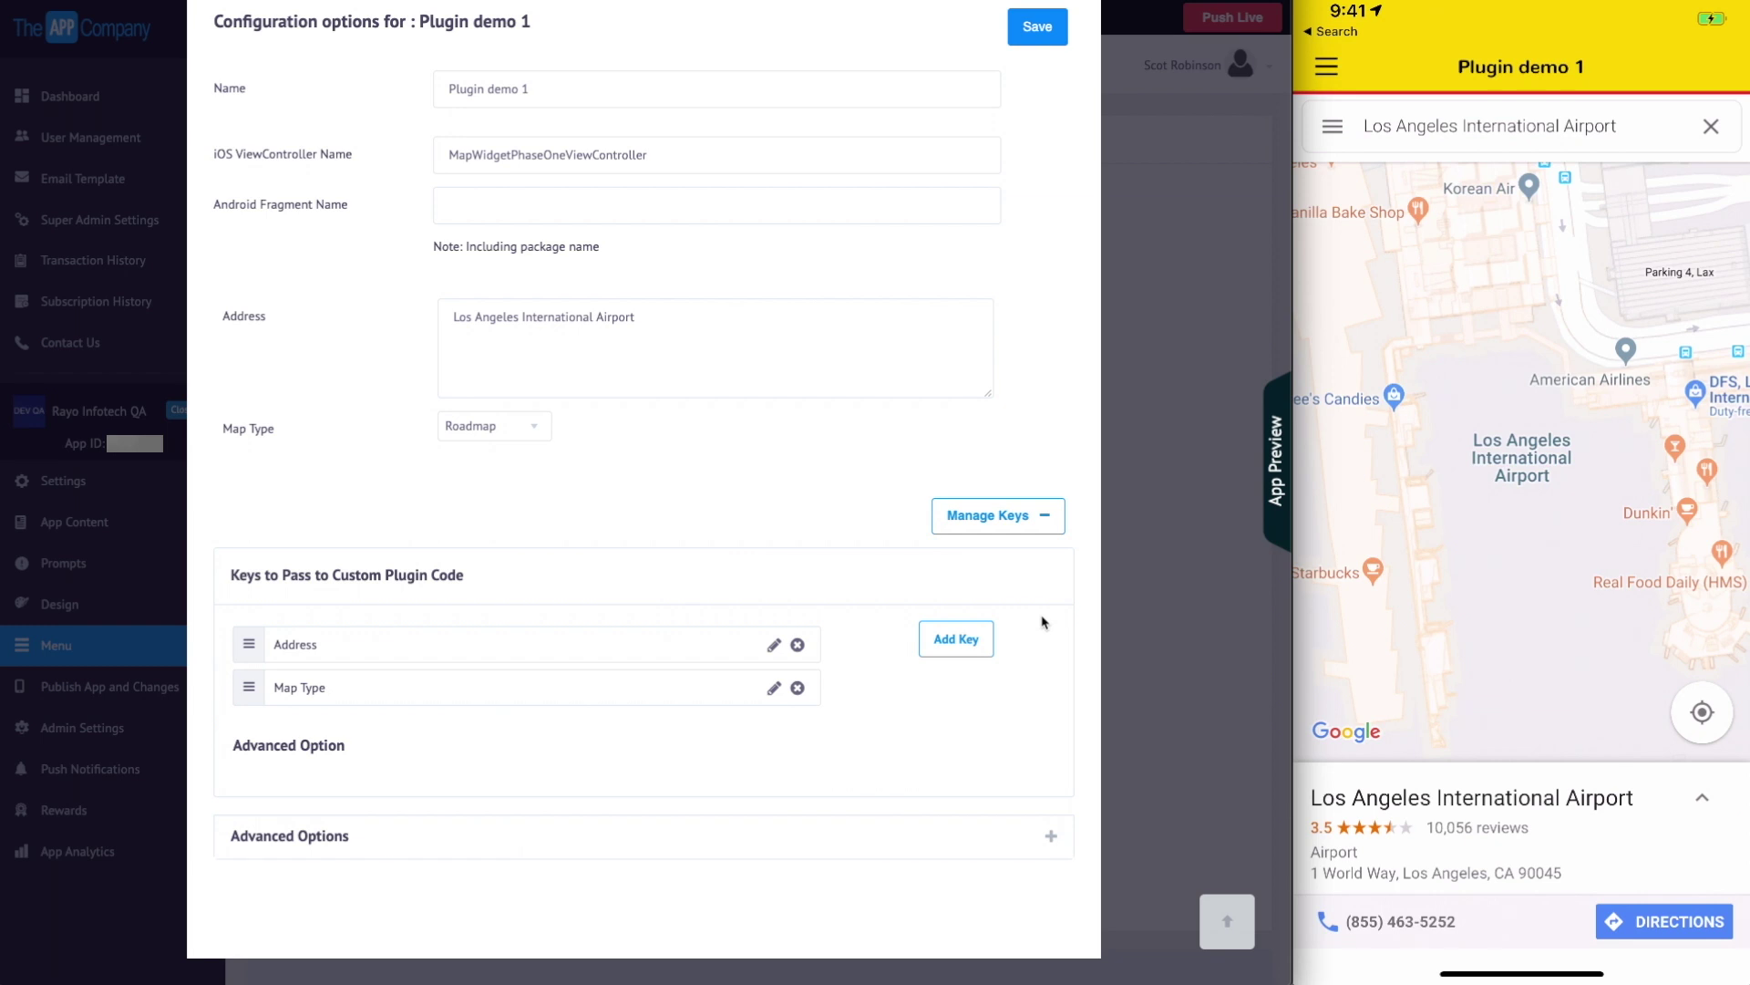
pyautogui.scroll(1, 1044, 621)
pyautogui.scroll(-1, 1044, 621)
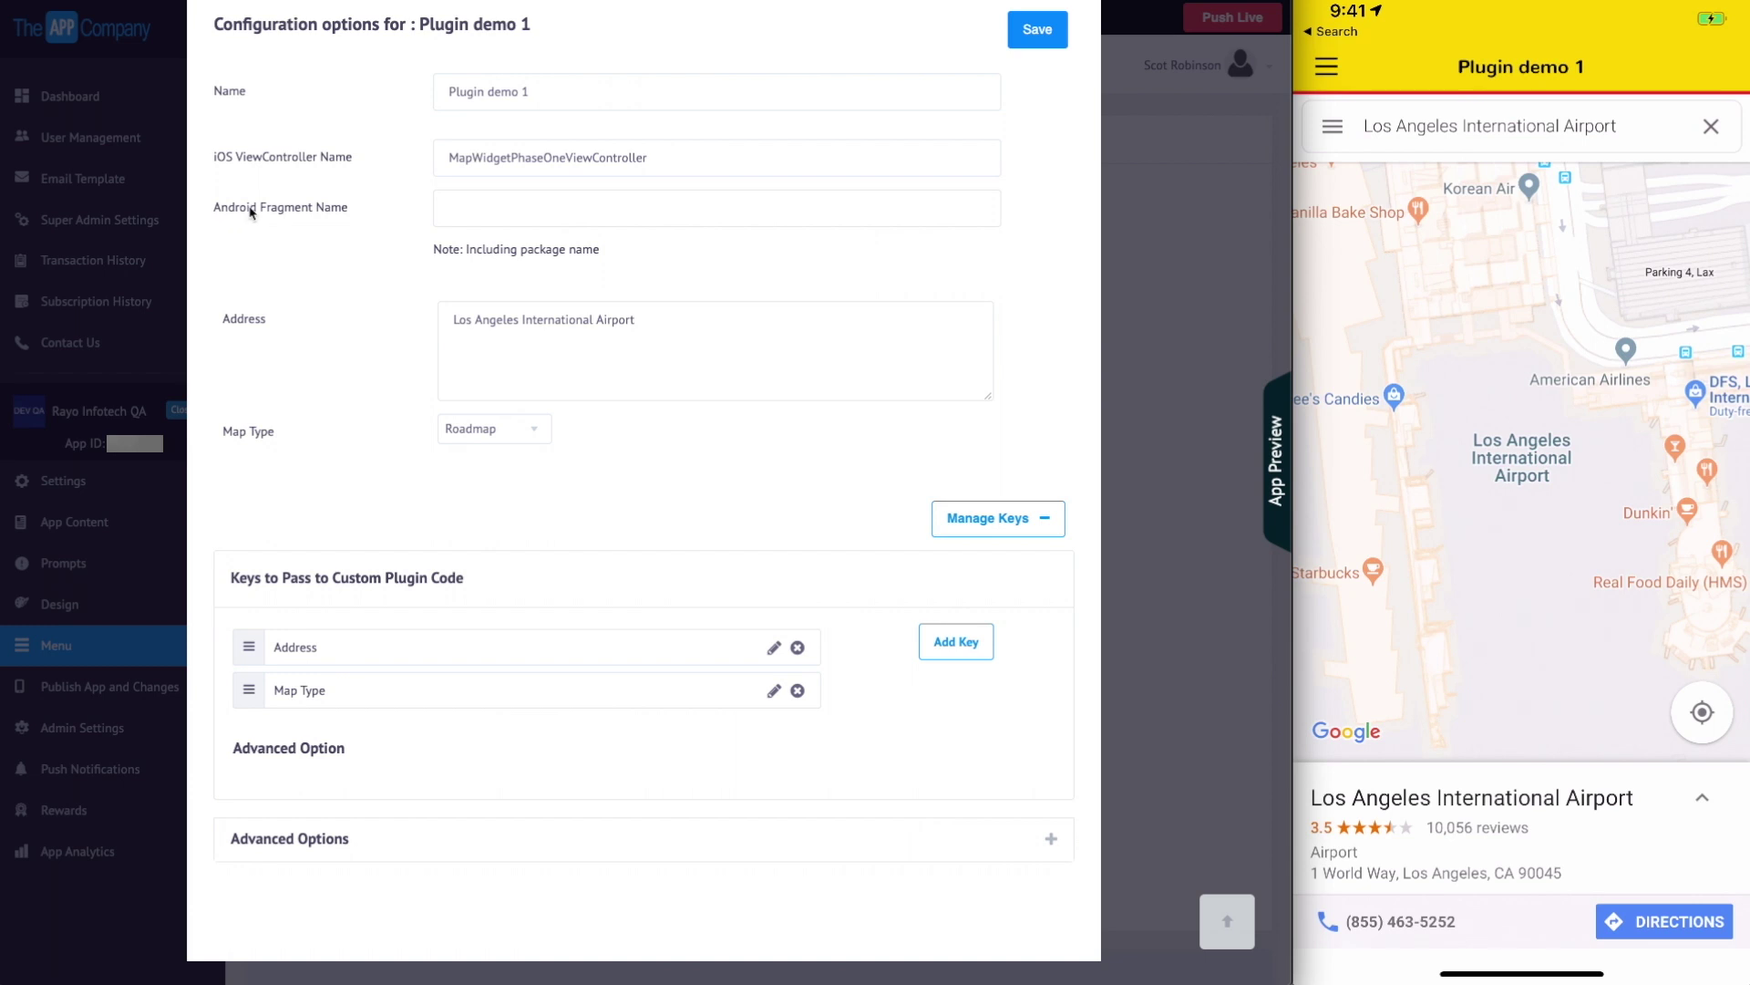
pyautogui.scroll(-1, 617, 619)
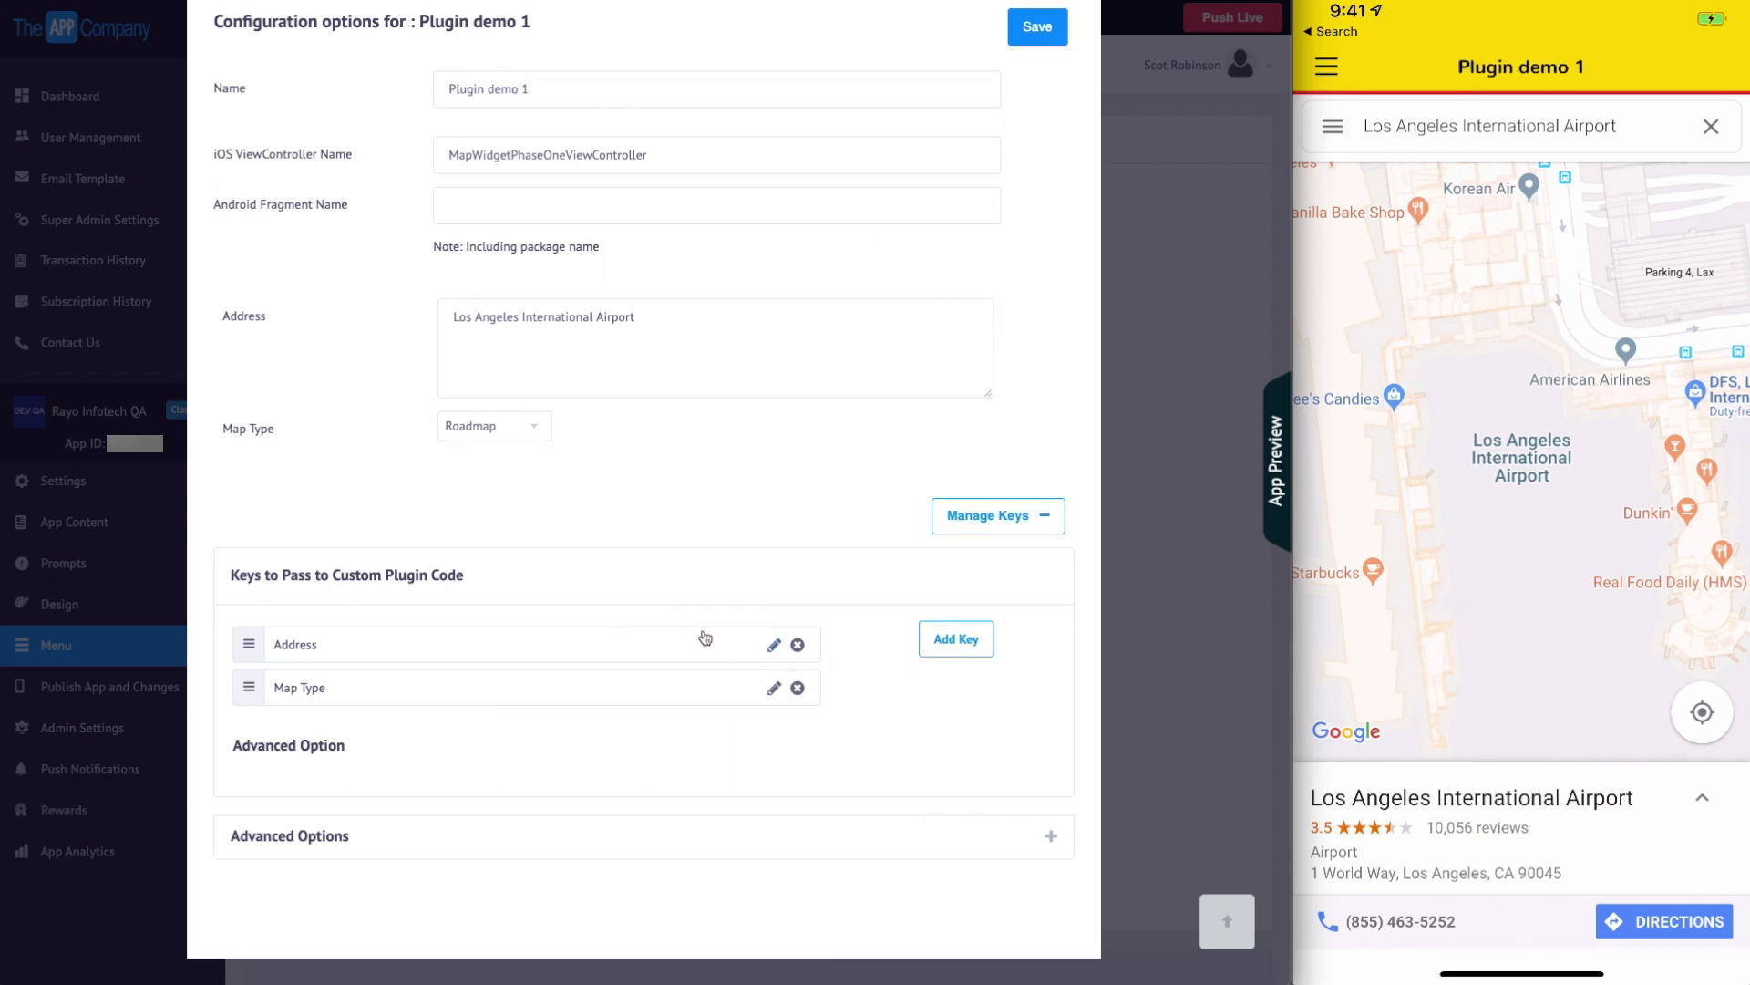
# Open the Address key's settings and view the available key types, leaving Textarea selected.
pyautogui.click(771, 647)
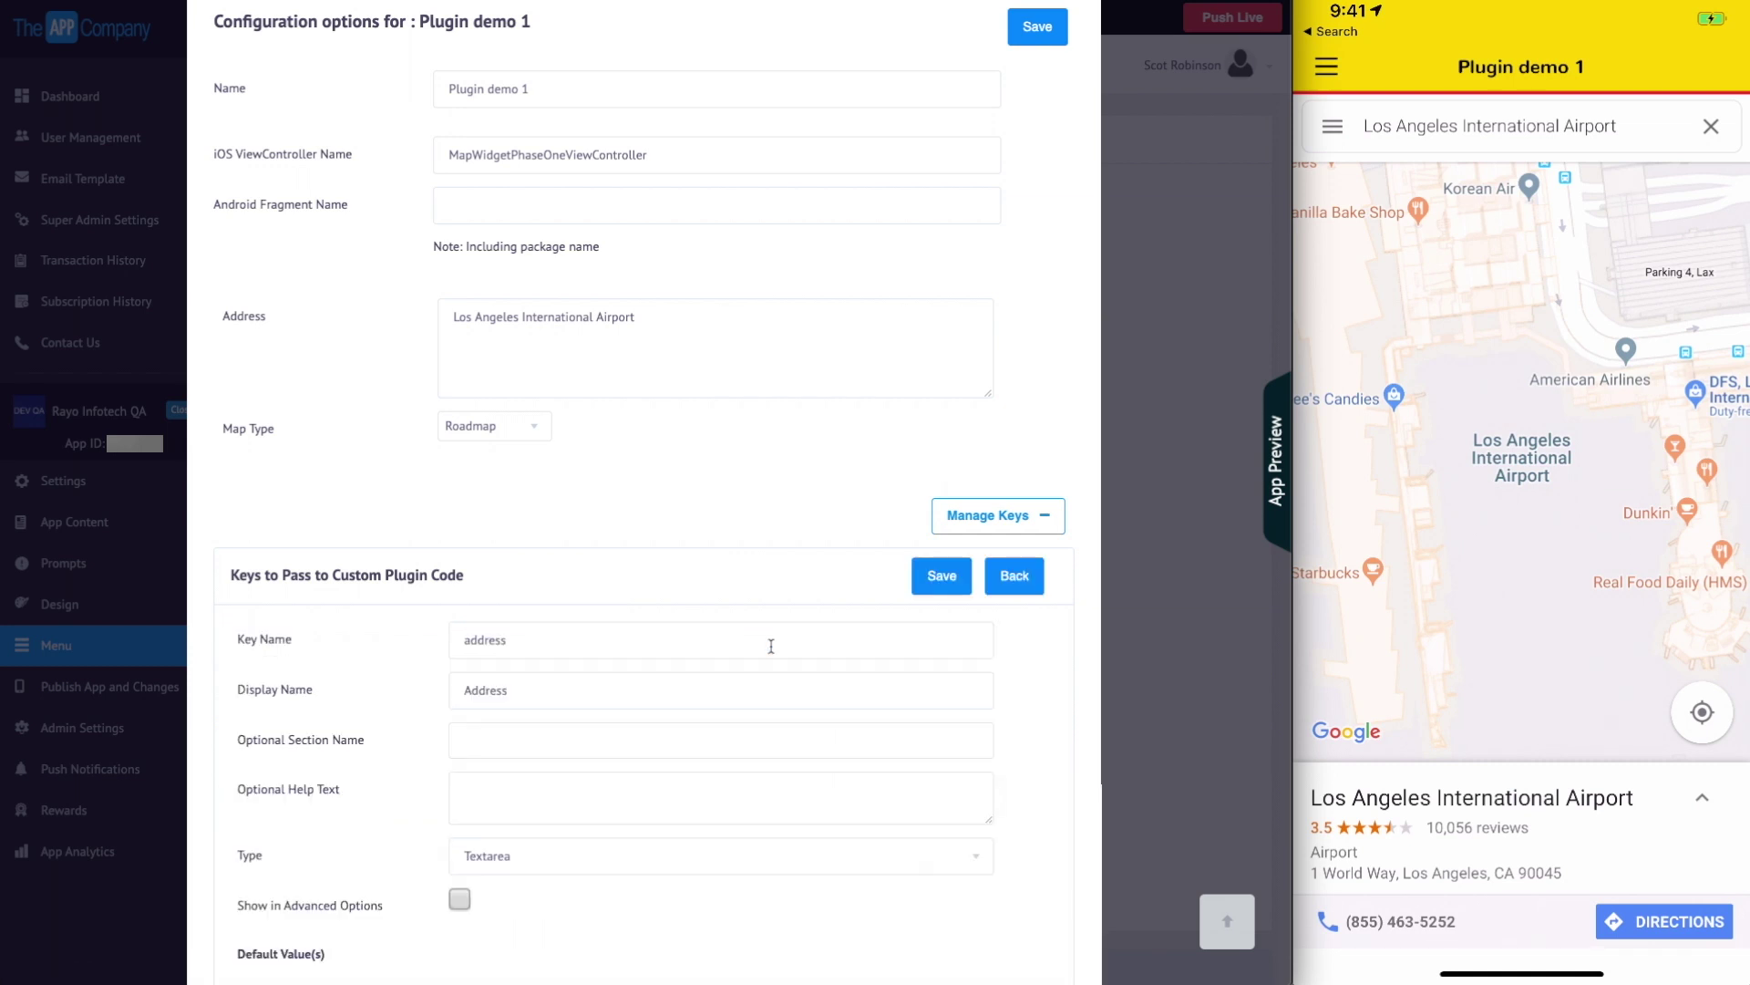
pyautogui.scroll(-2, 750, 664)
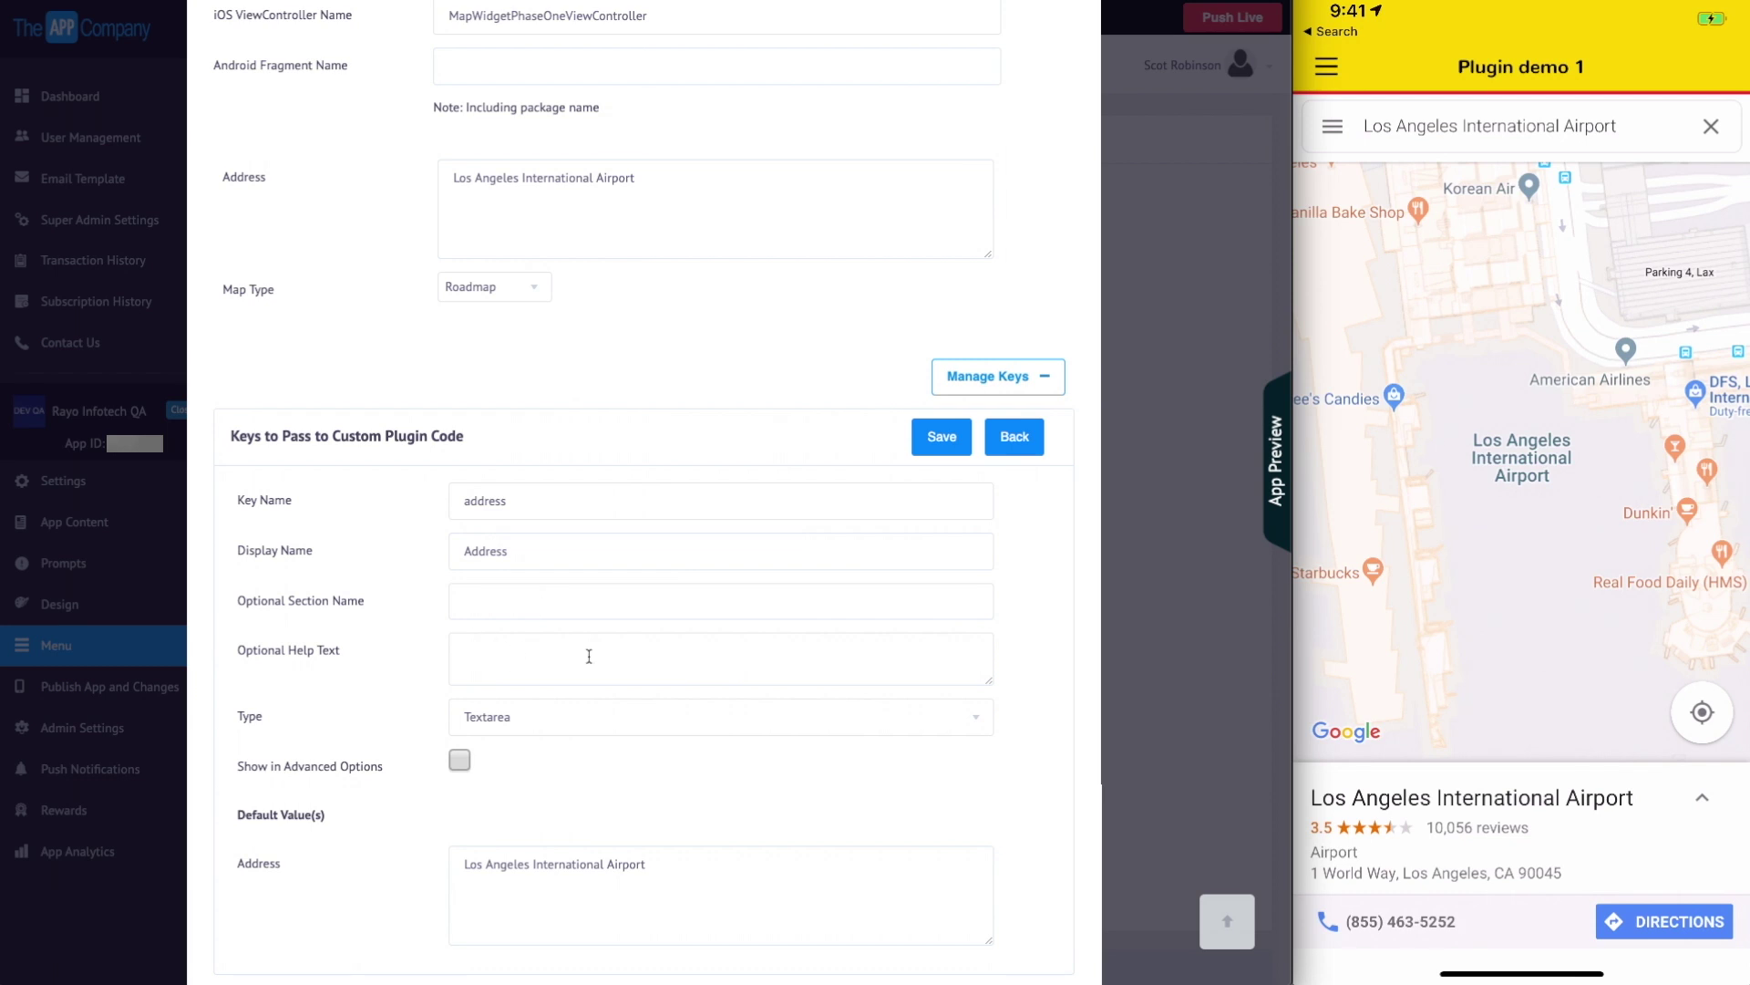
pyautogui.click(608, 725)
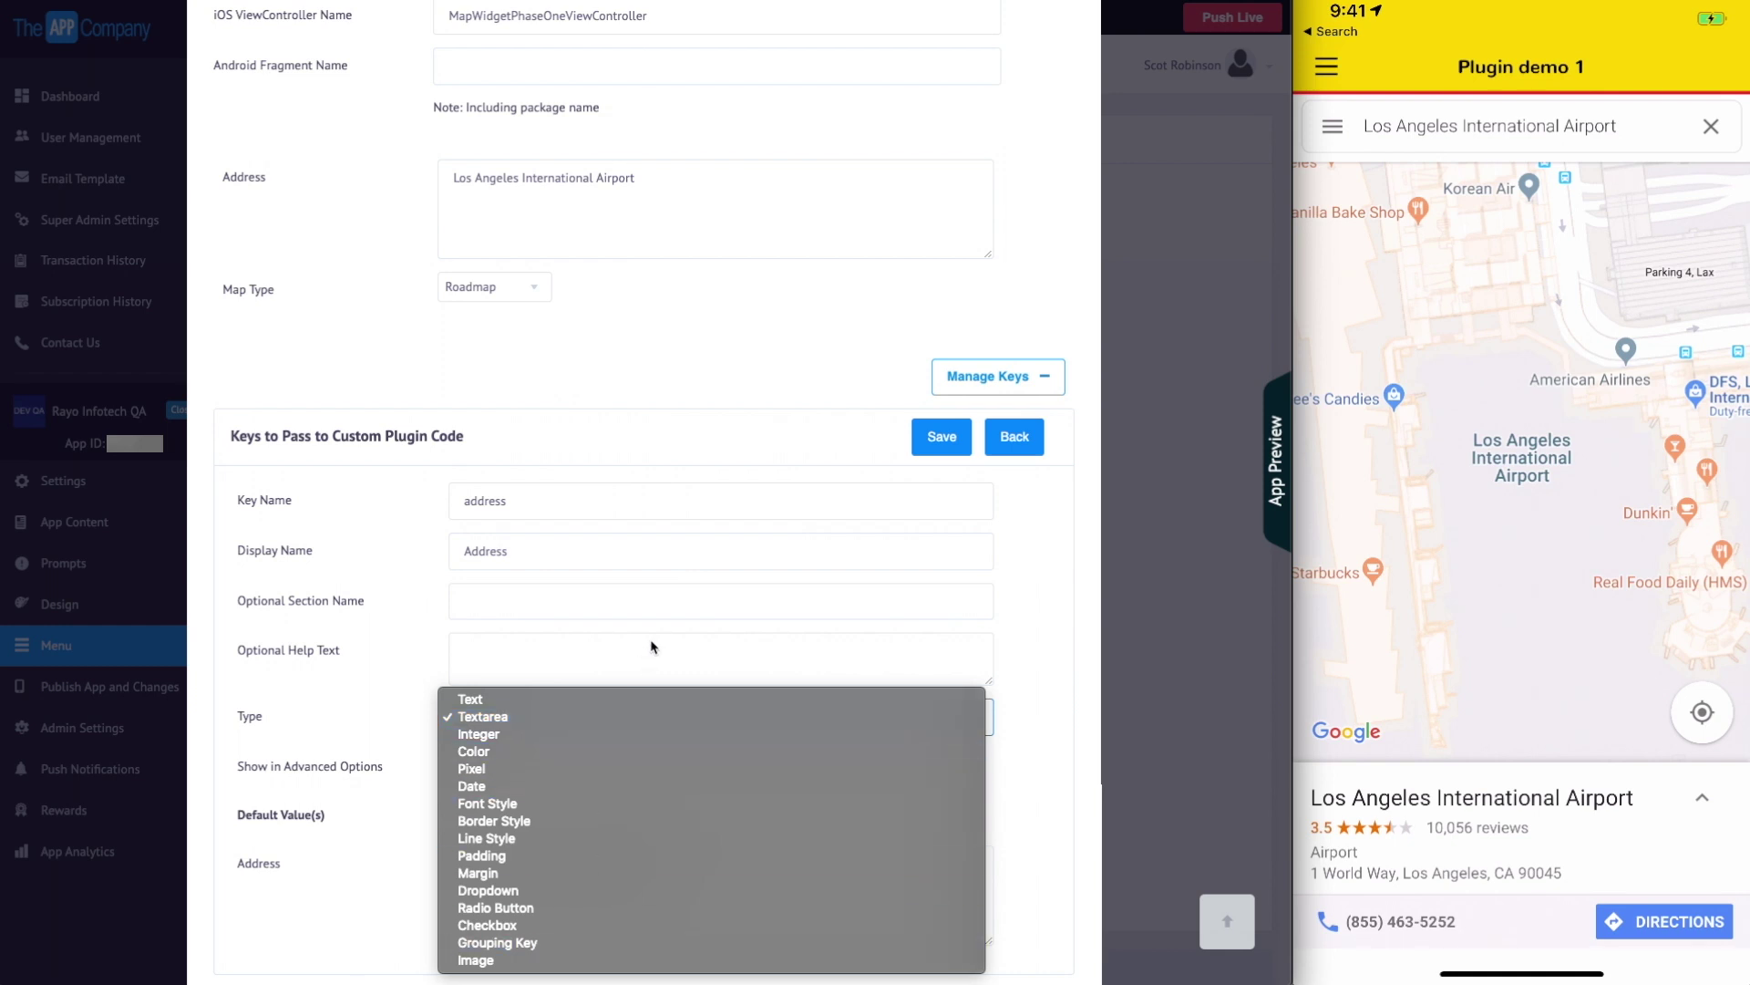
pyautogui.click(1032, 633)
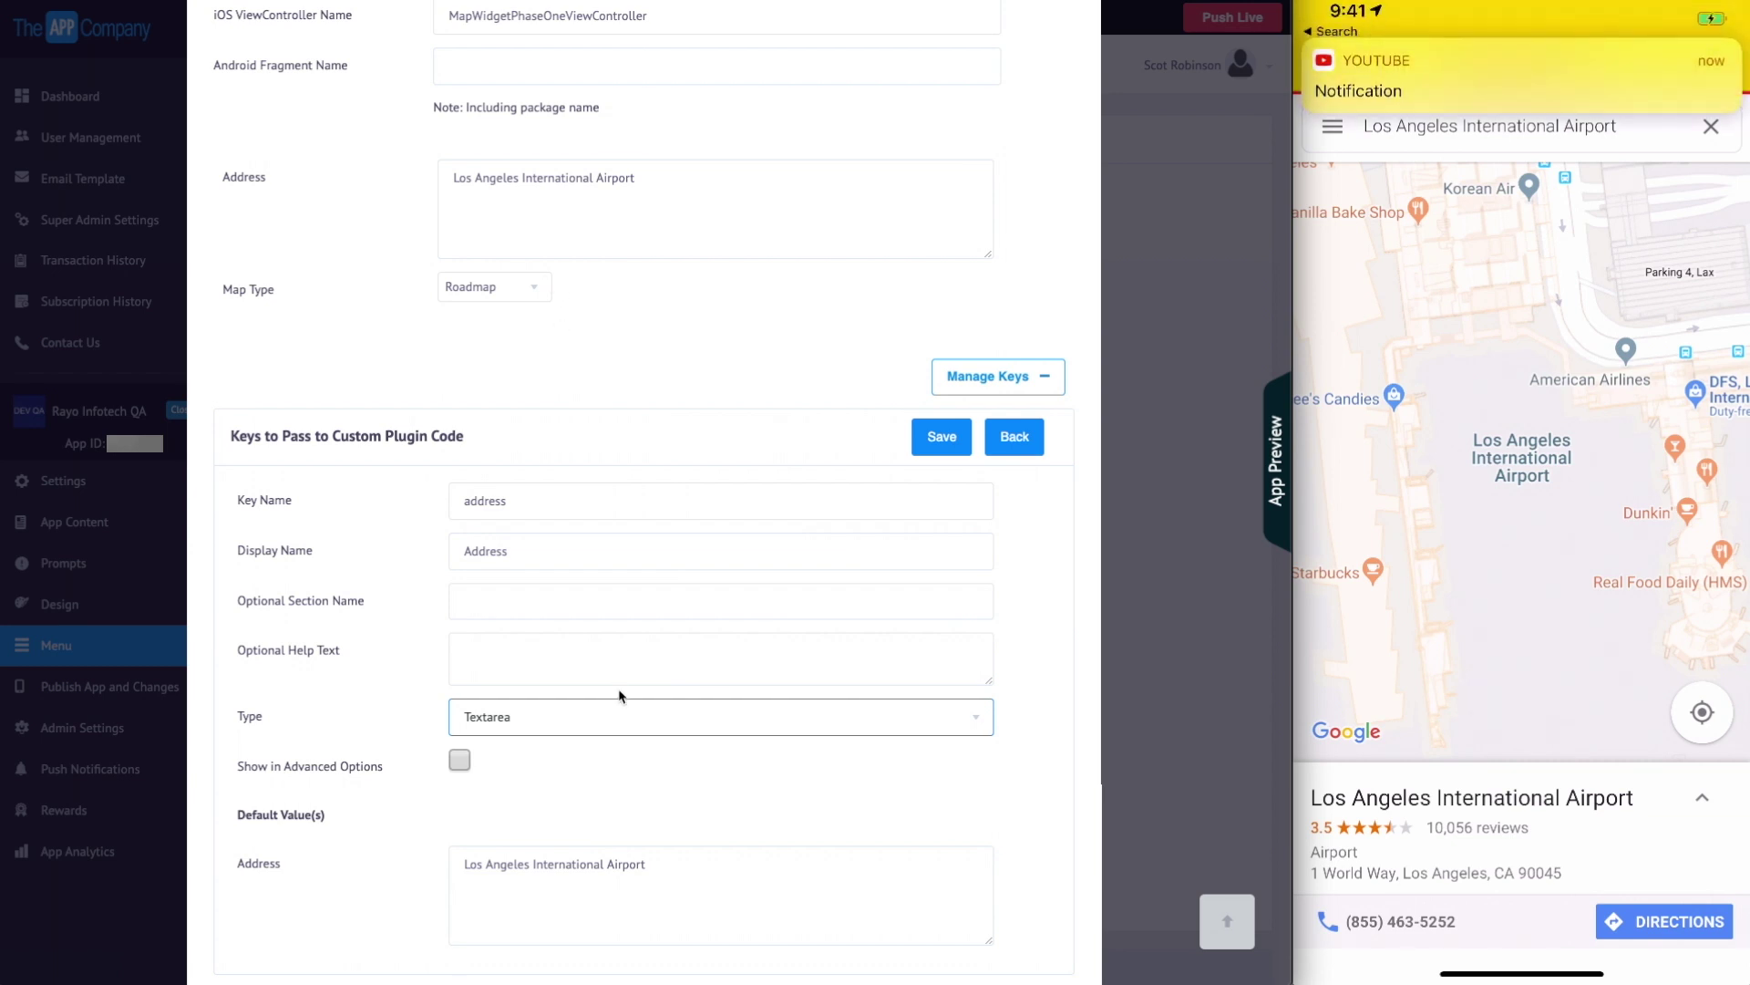
# Return to the plugin's key list and close the Plugin demo 1 configuration.
pyautogui.scroll(3, 675, 873)
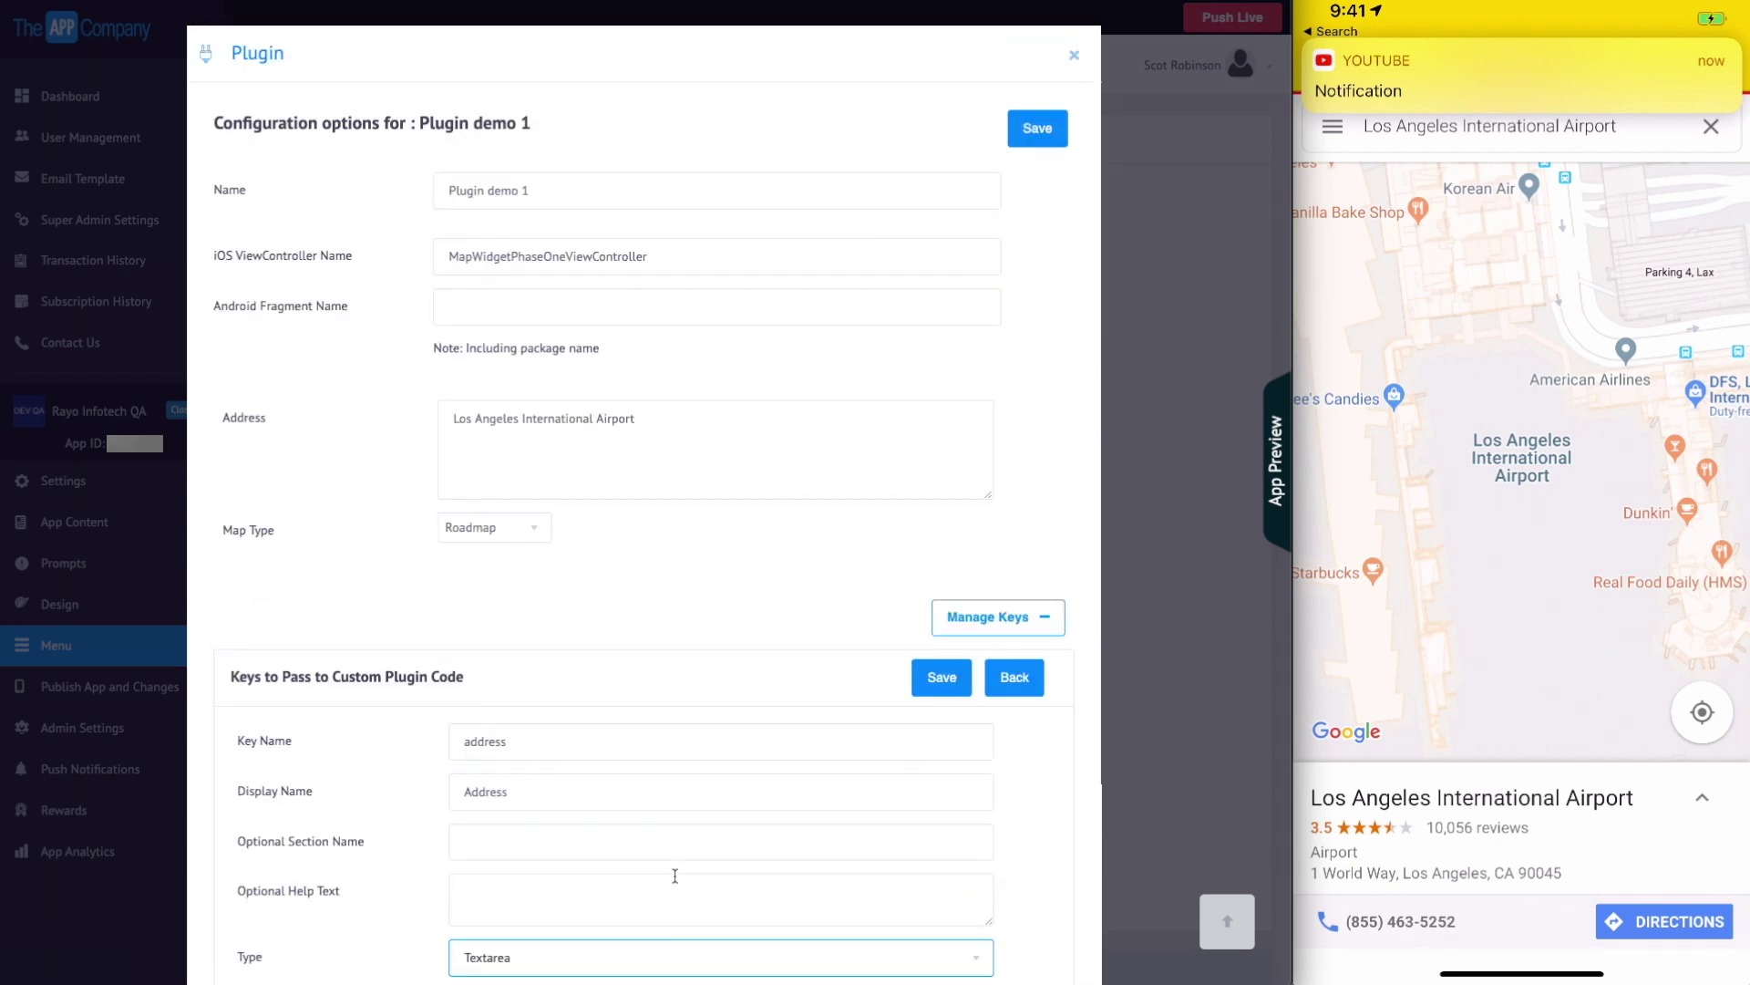
pyautogui.click(1049, 127)
pyautogui.click(1015, 677)
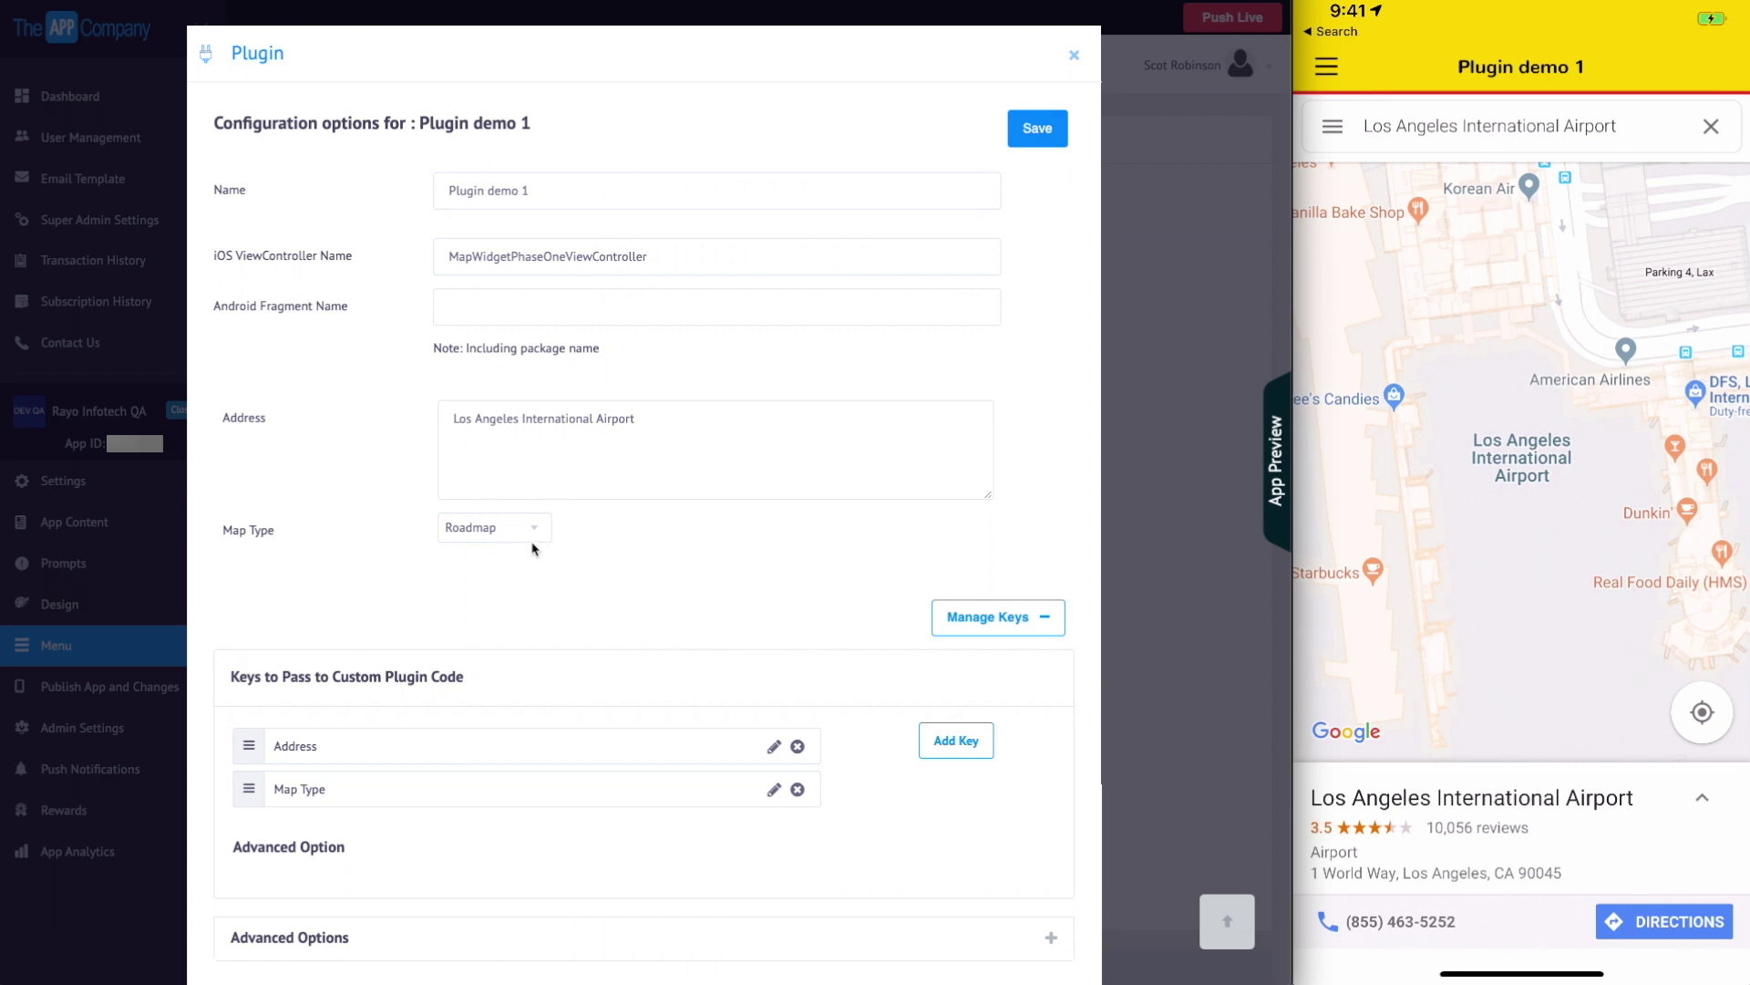
pyautogui.click(647, 425)
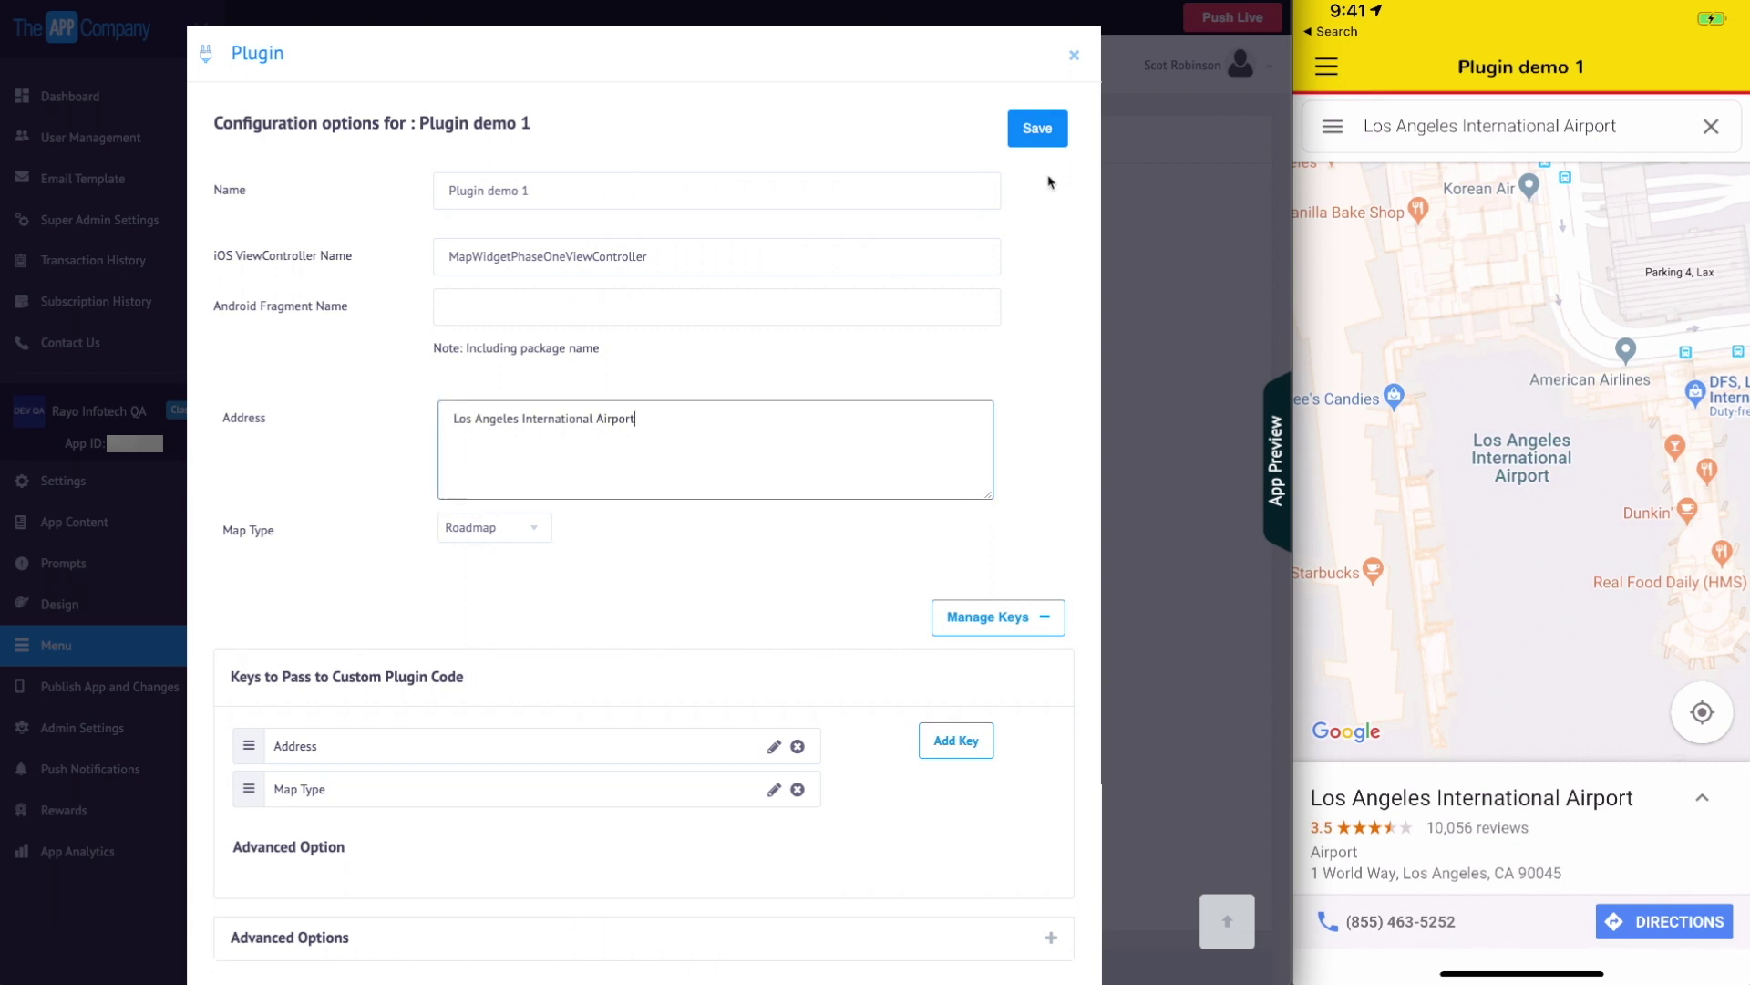
pyautogui.click(1074, 54)
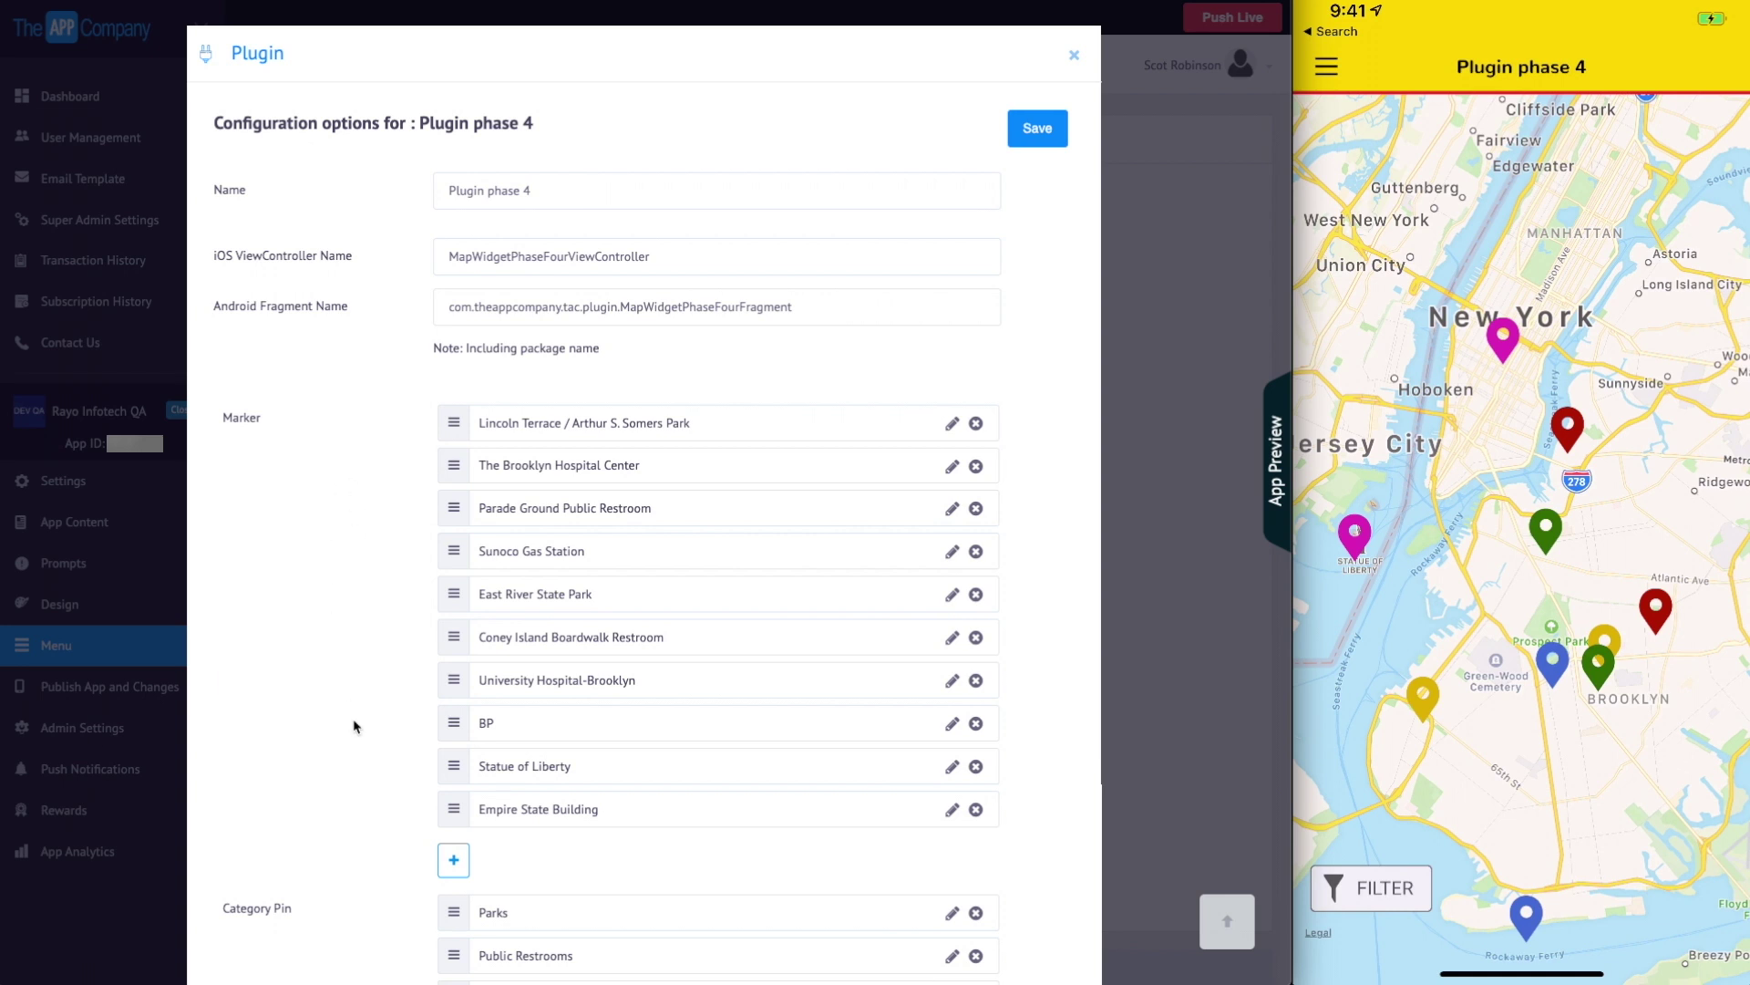
# View the category name and pin color of the Parks category pin in Plugin phase 4 and return.
pyautogui.scroll(-3, 356, 727)
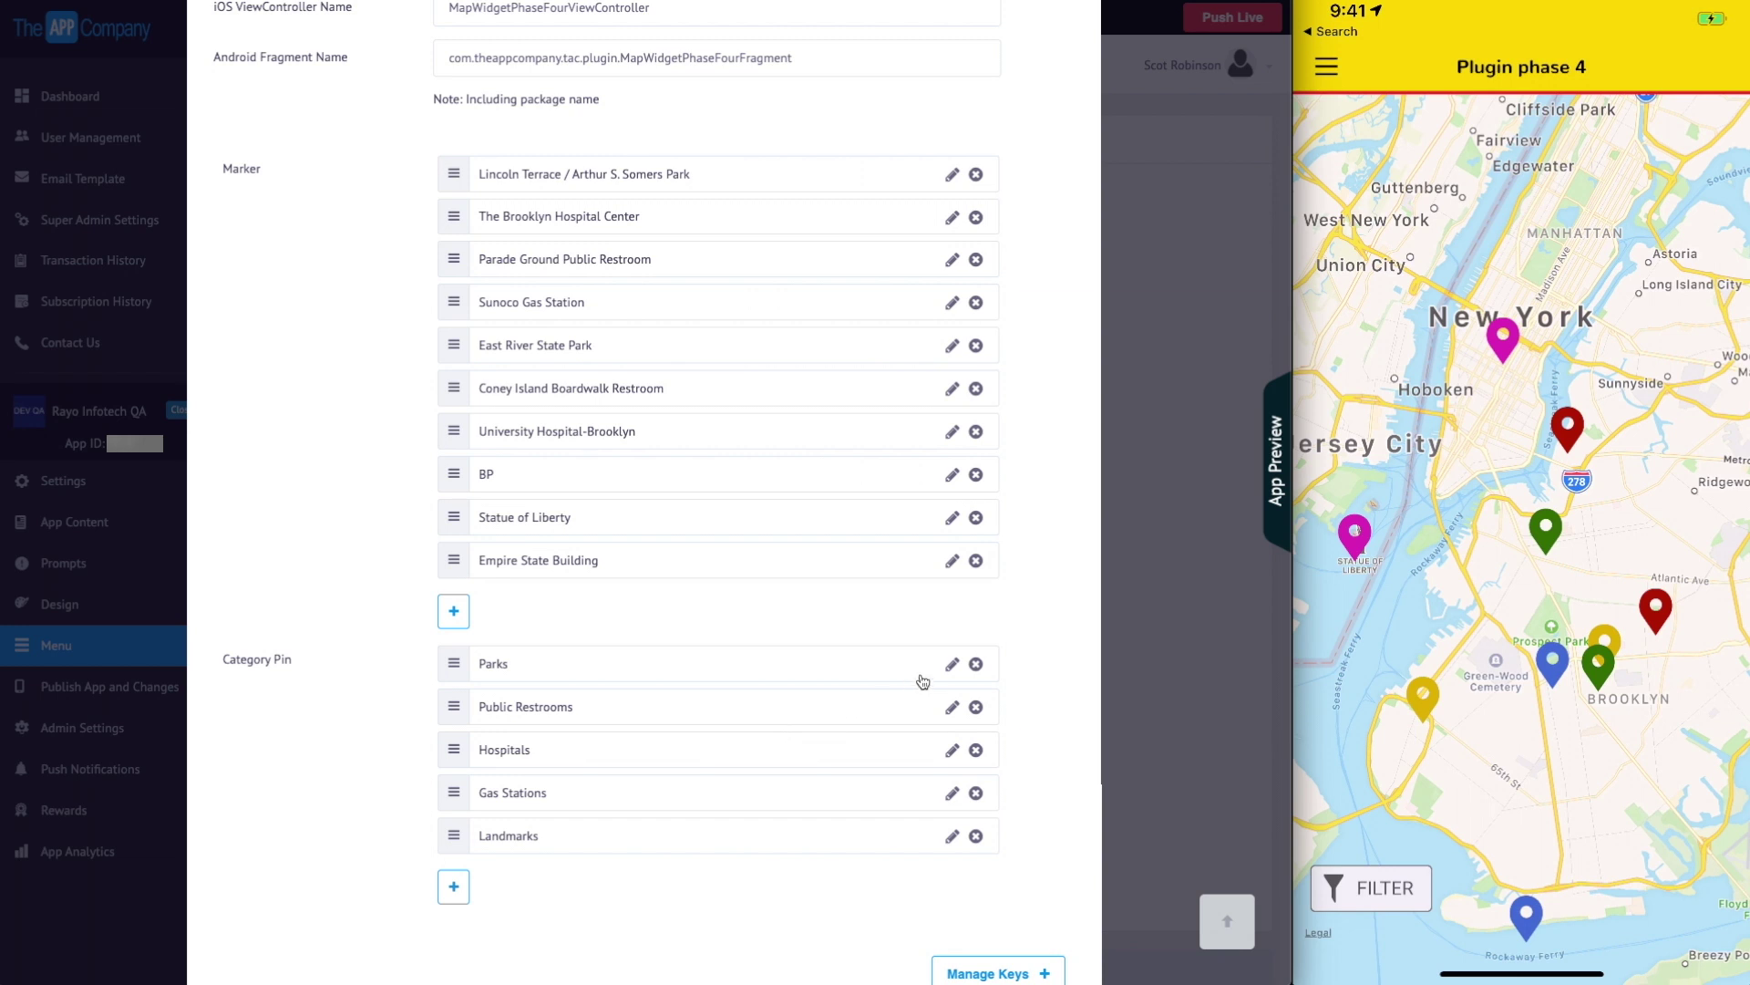
pyautogui.click(952, 667)
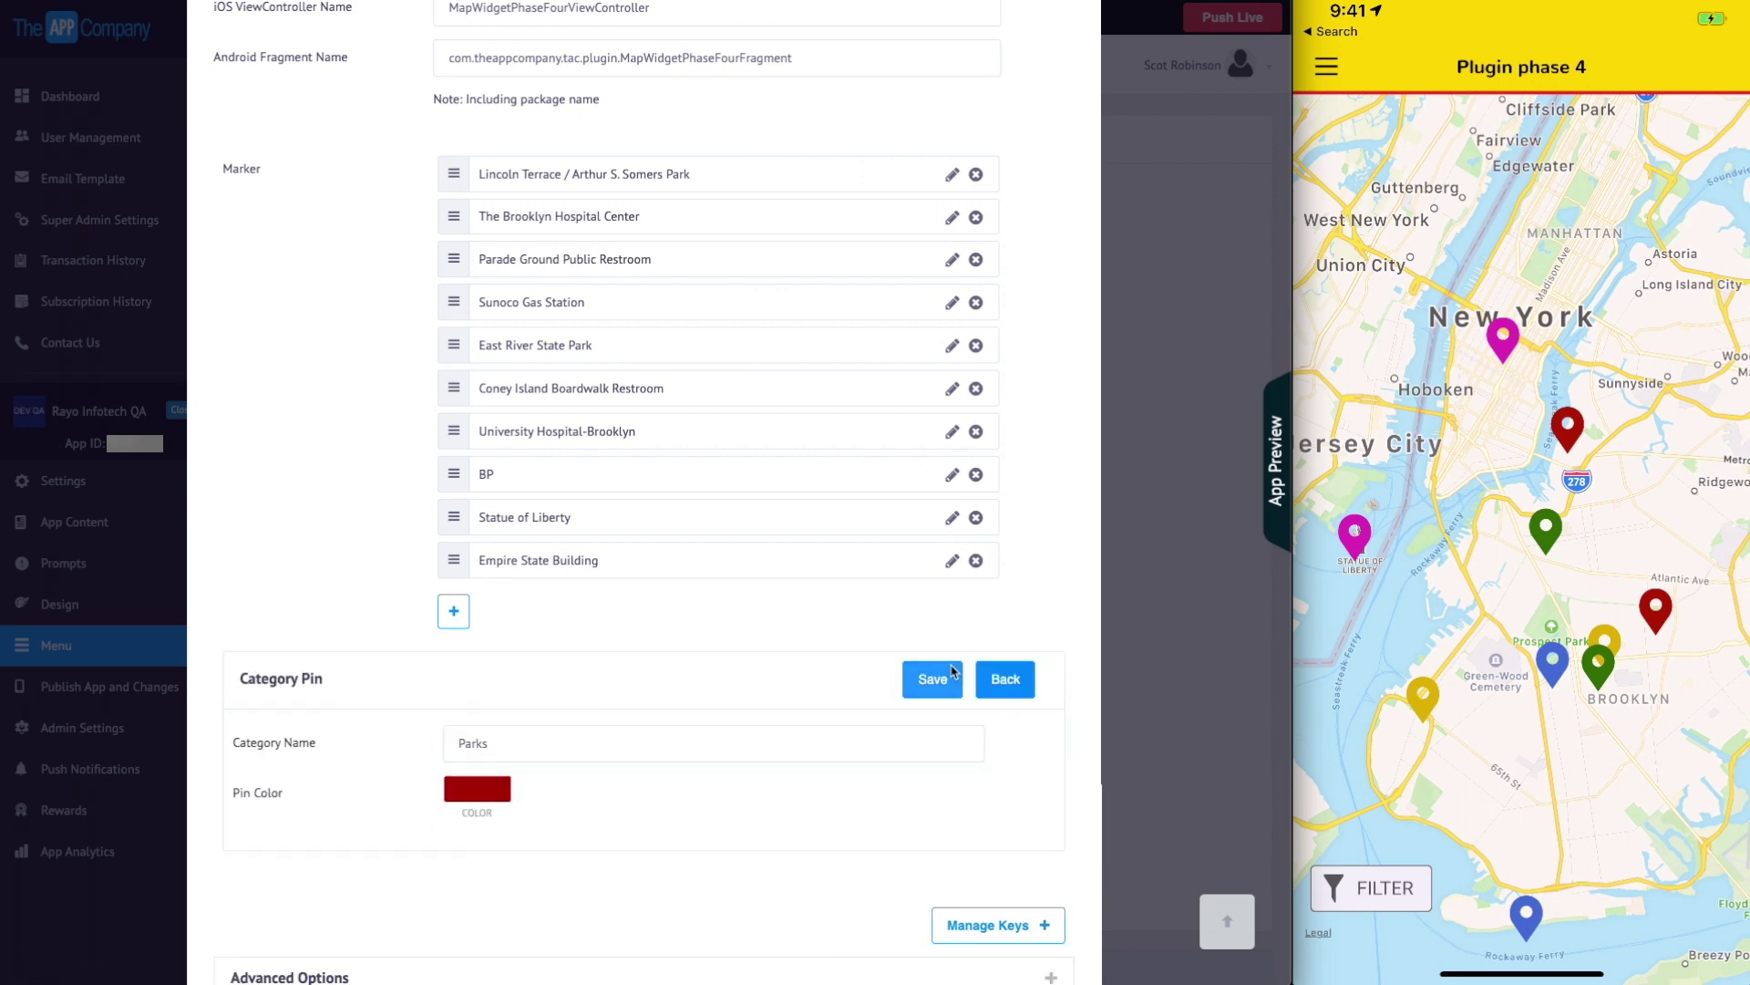
pyautogui.click(1004, 685)
# Open the Lincoln Terrace park marker and view its category pin choices, keeping Parks.
pyautogui.click(952, 520)
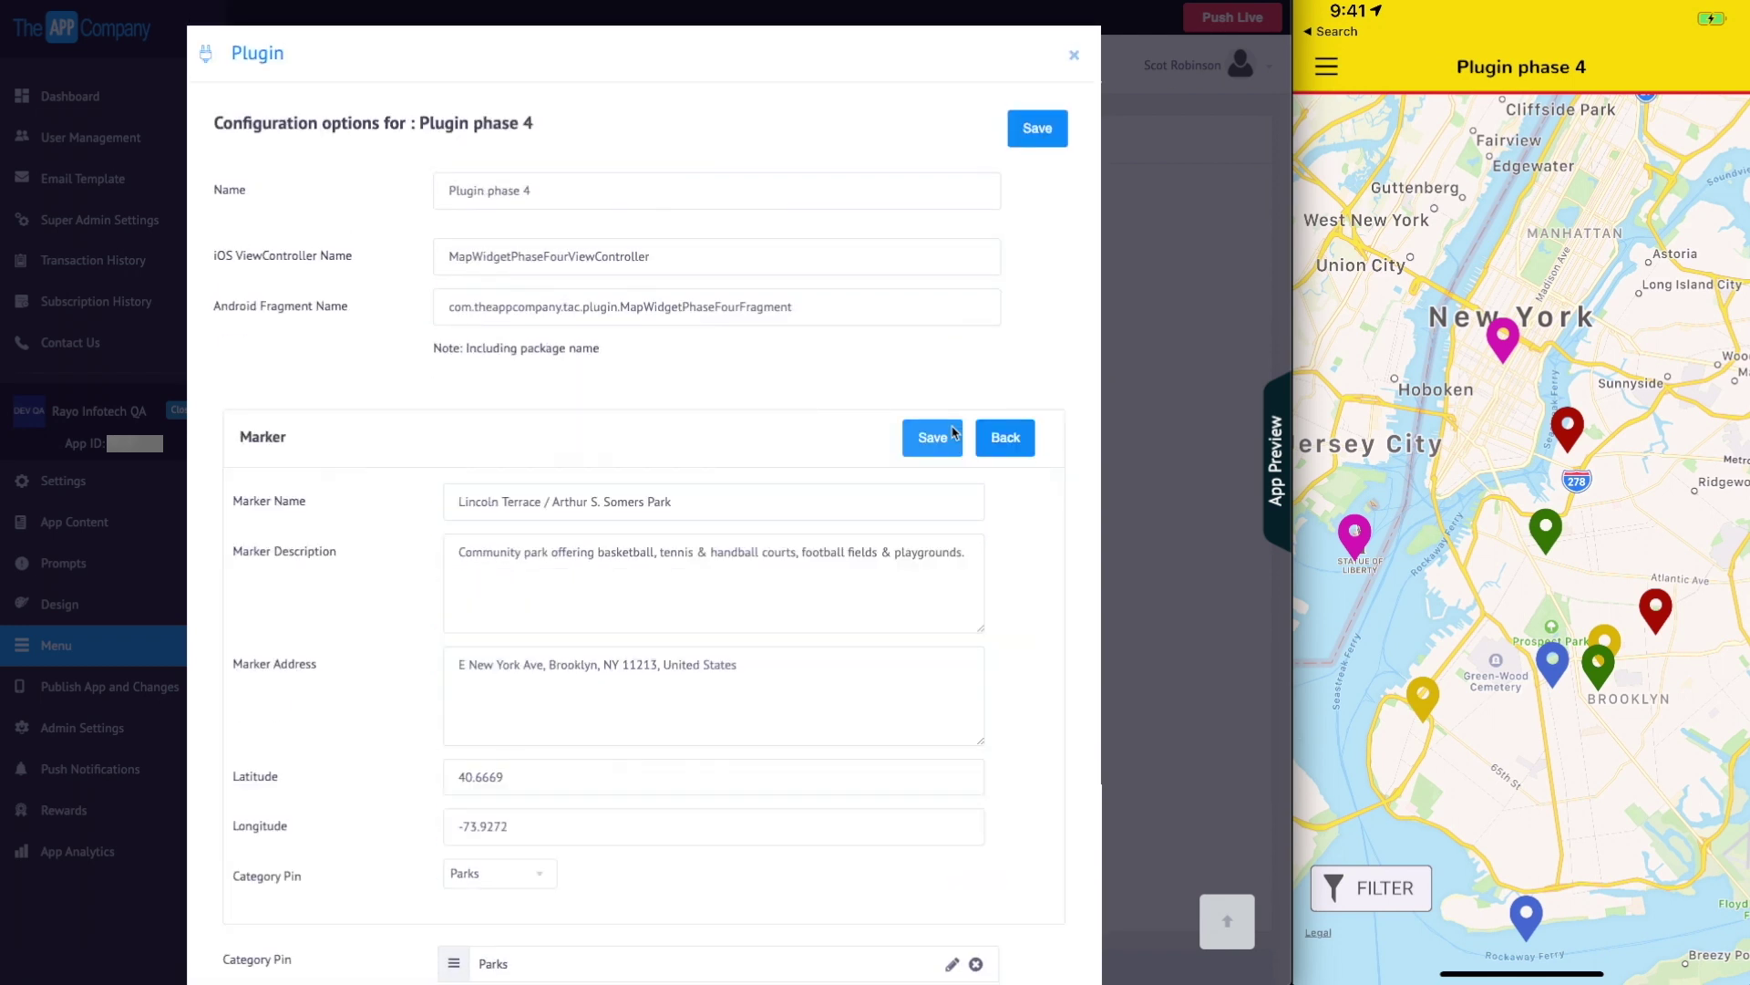
pyautogui.scroll(-1, 955, 432)
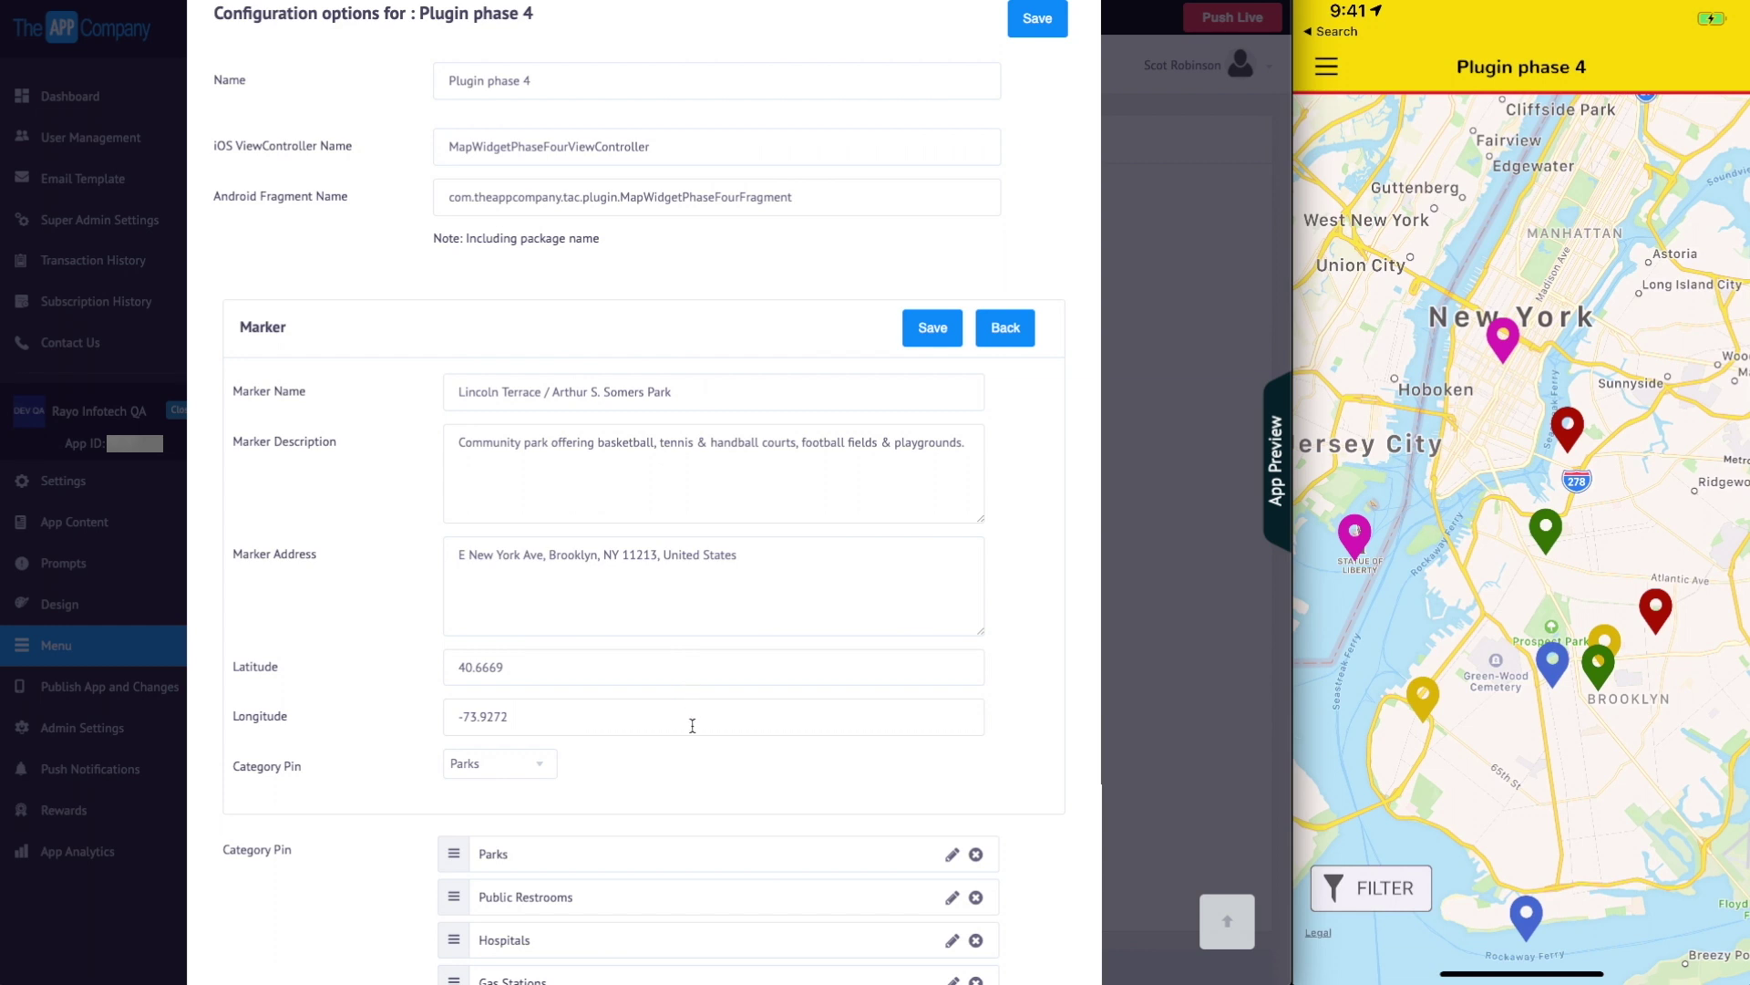
pyautogui.scroll(-1, 738, 768)
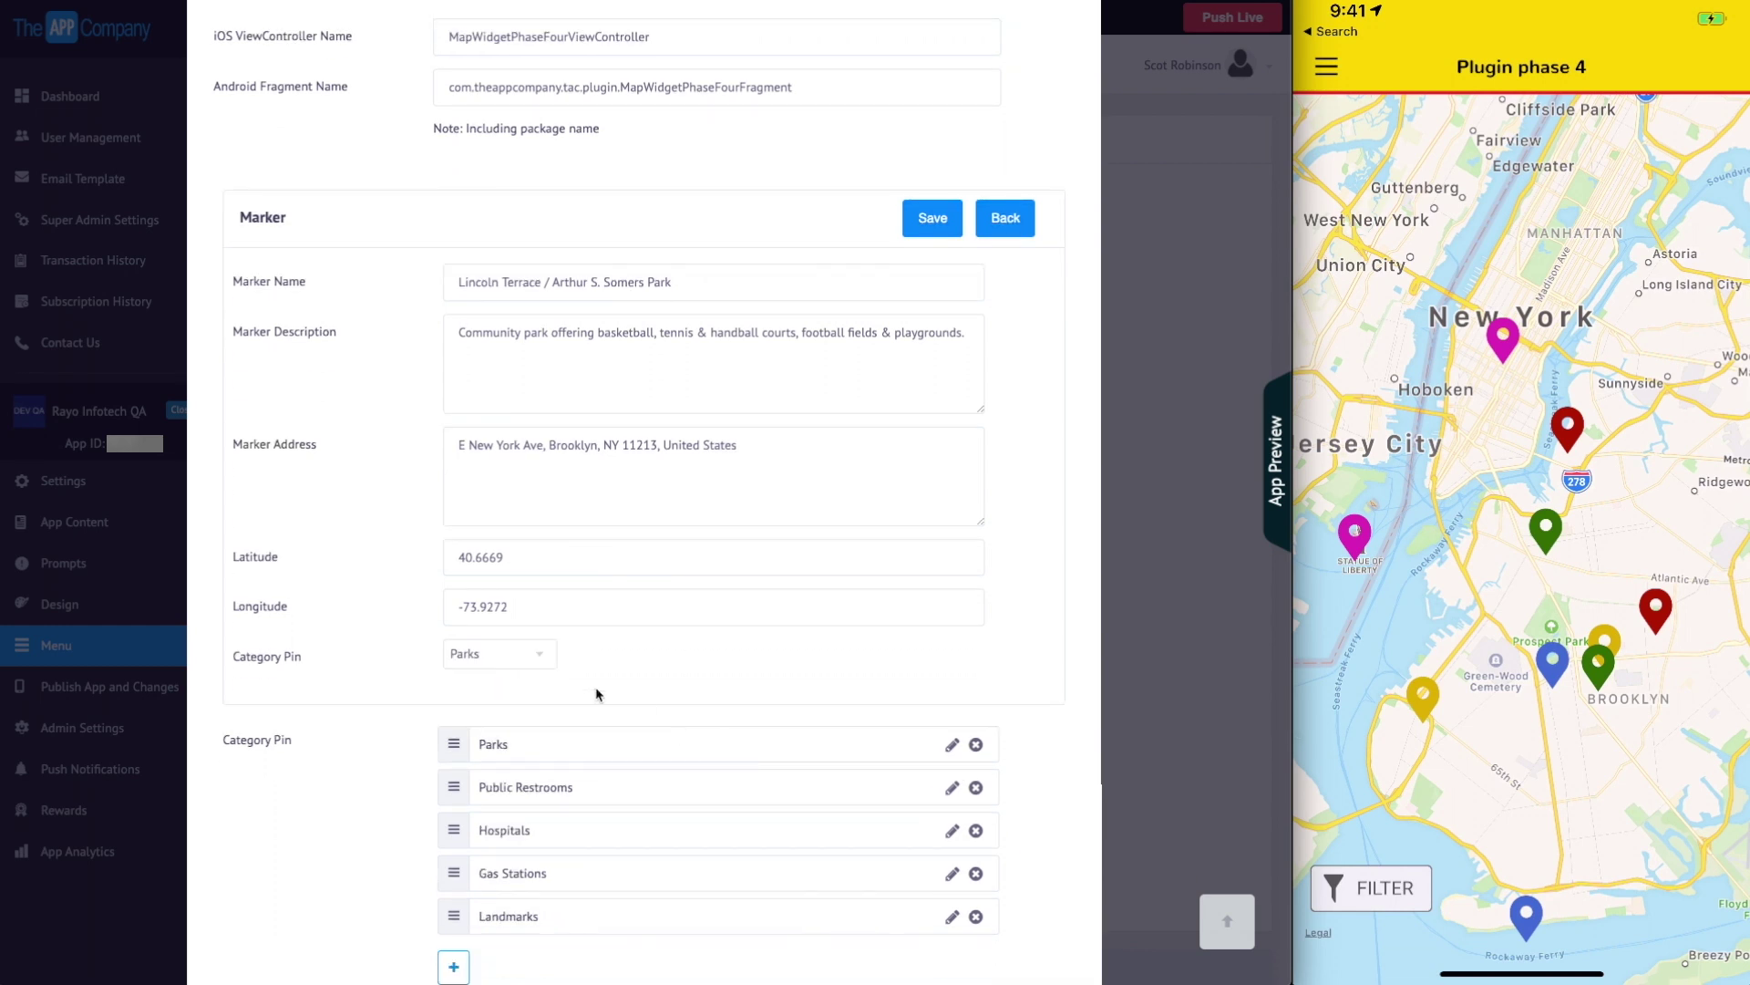
pyautogui.click(539, 664)
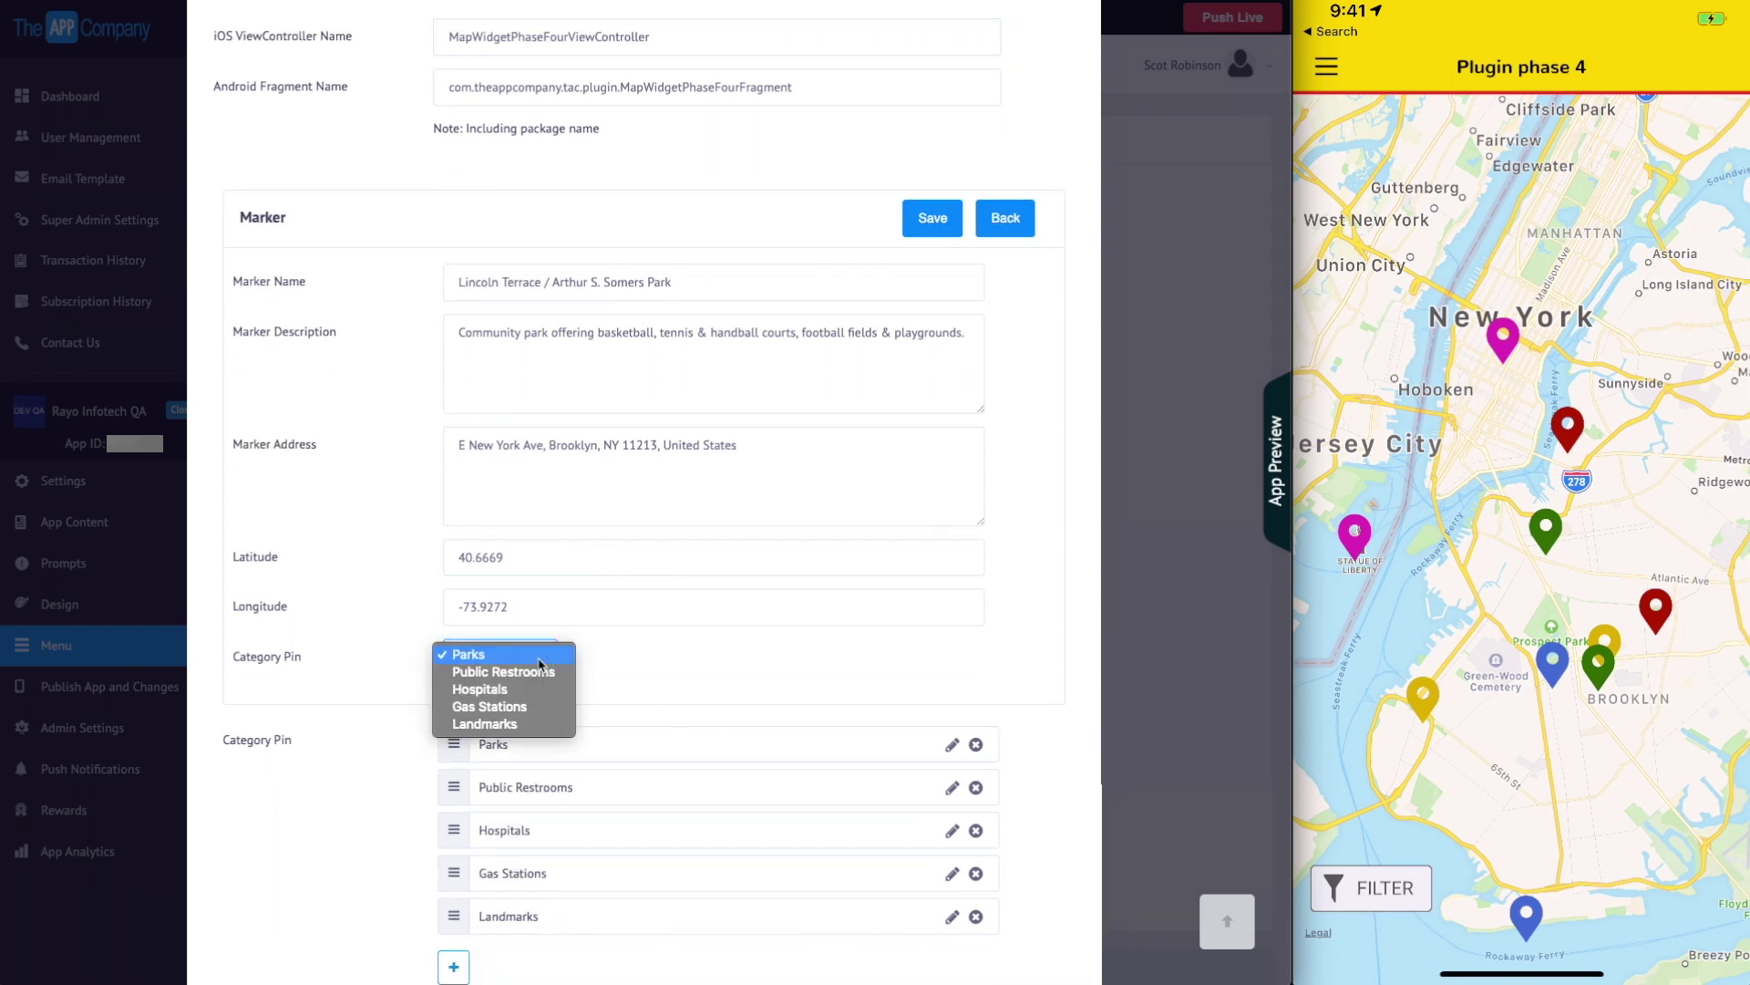
pyautogui.click(544, 655)
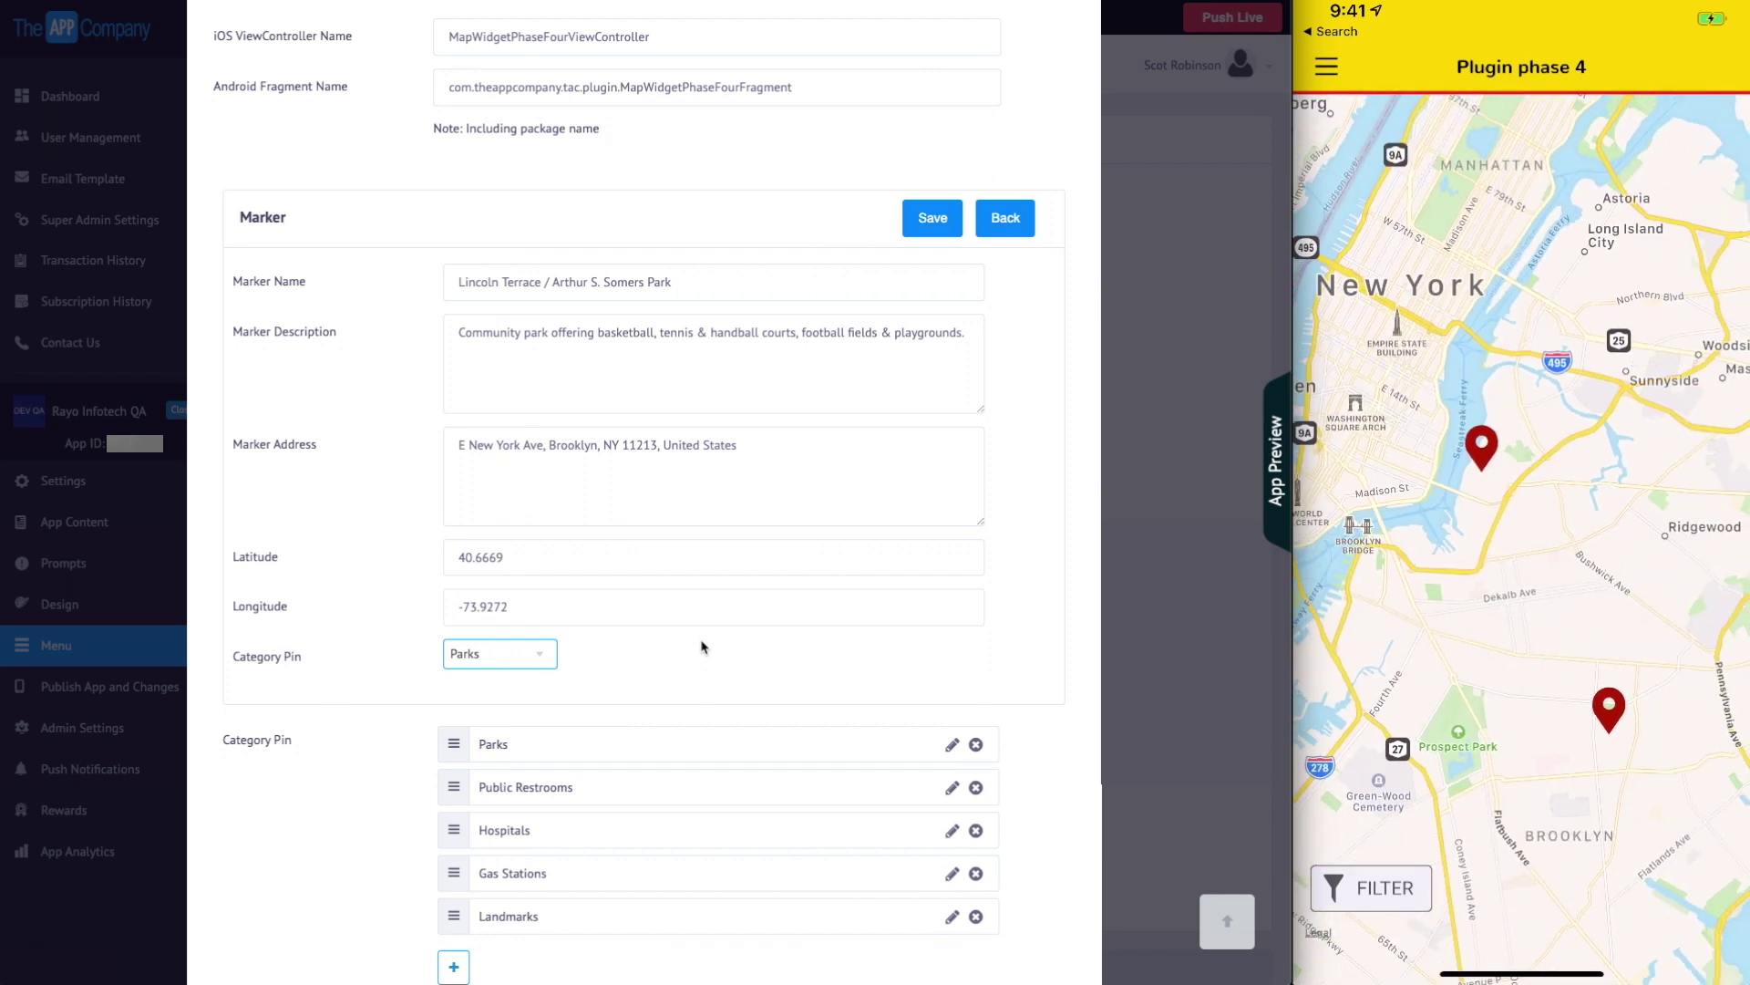
# Review the popup, map and filter settings in Plugin phase 4's Advanced Options and collapse them.
pyautogui.scroll(-3, 702, 647)
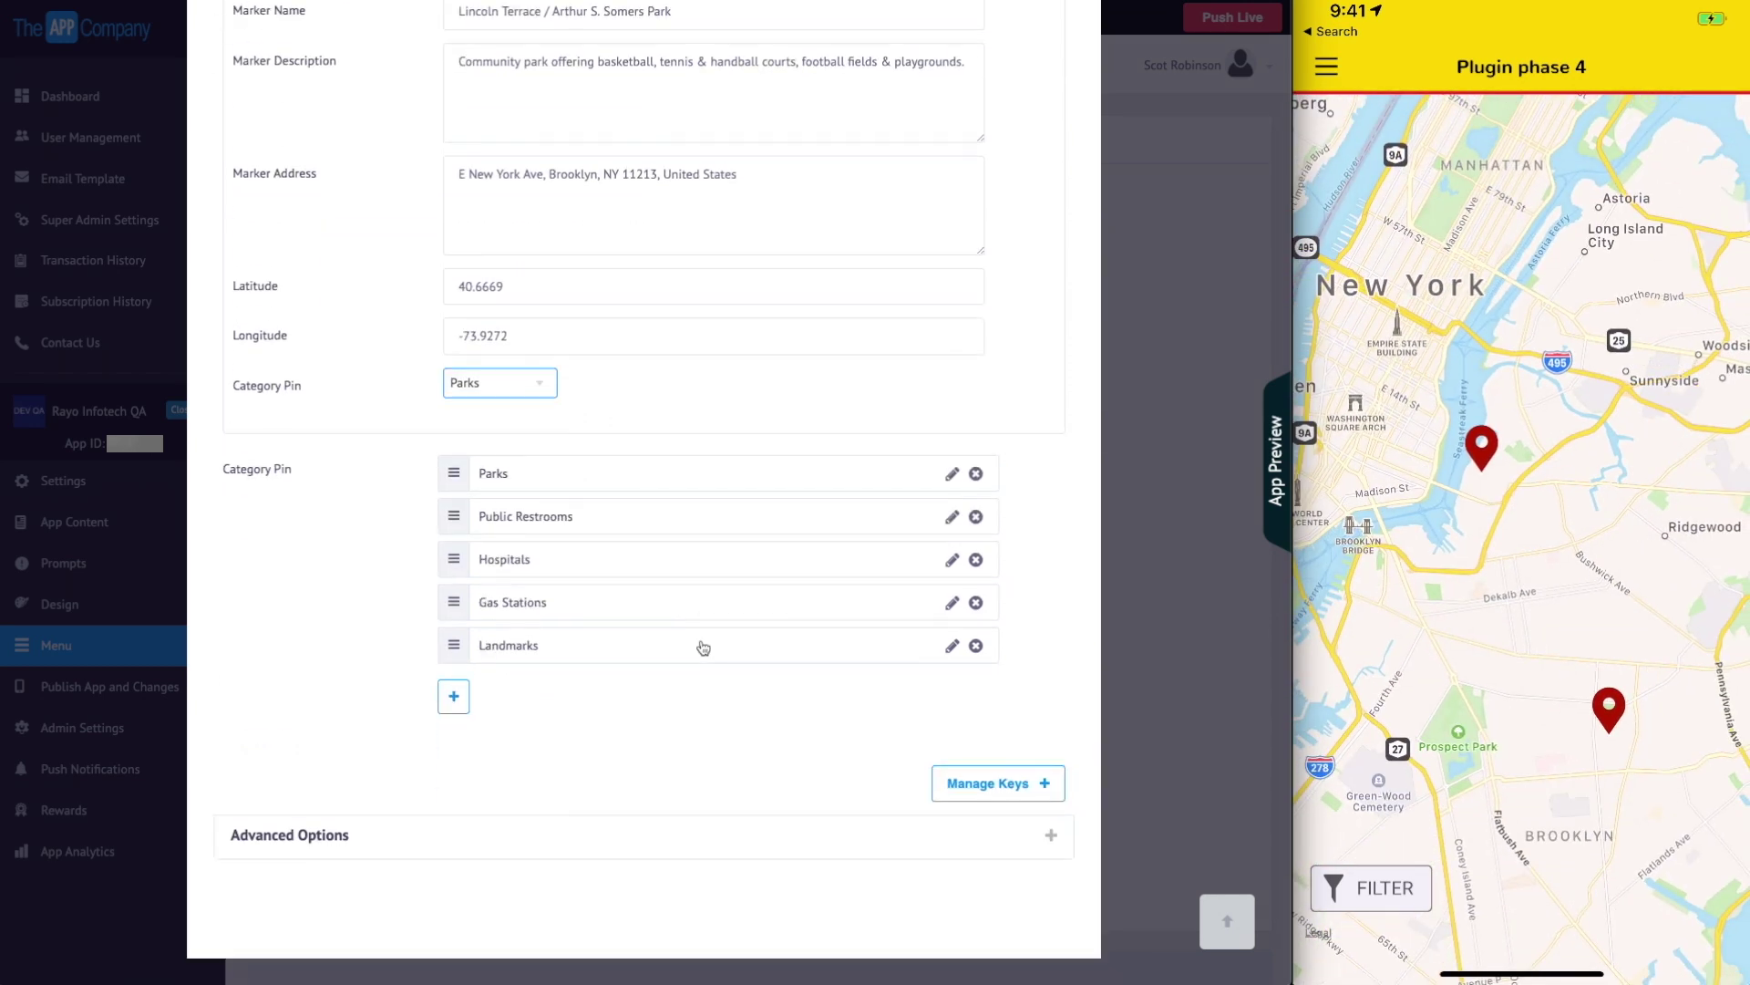
pyautogui.click(1050, 838)
pyautogui.scroll(-9, 1051, 841)
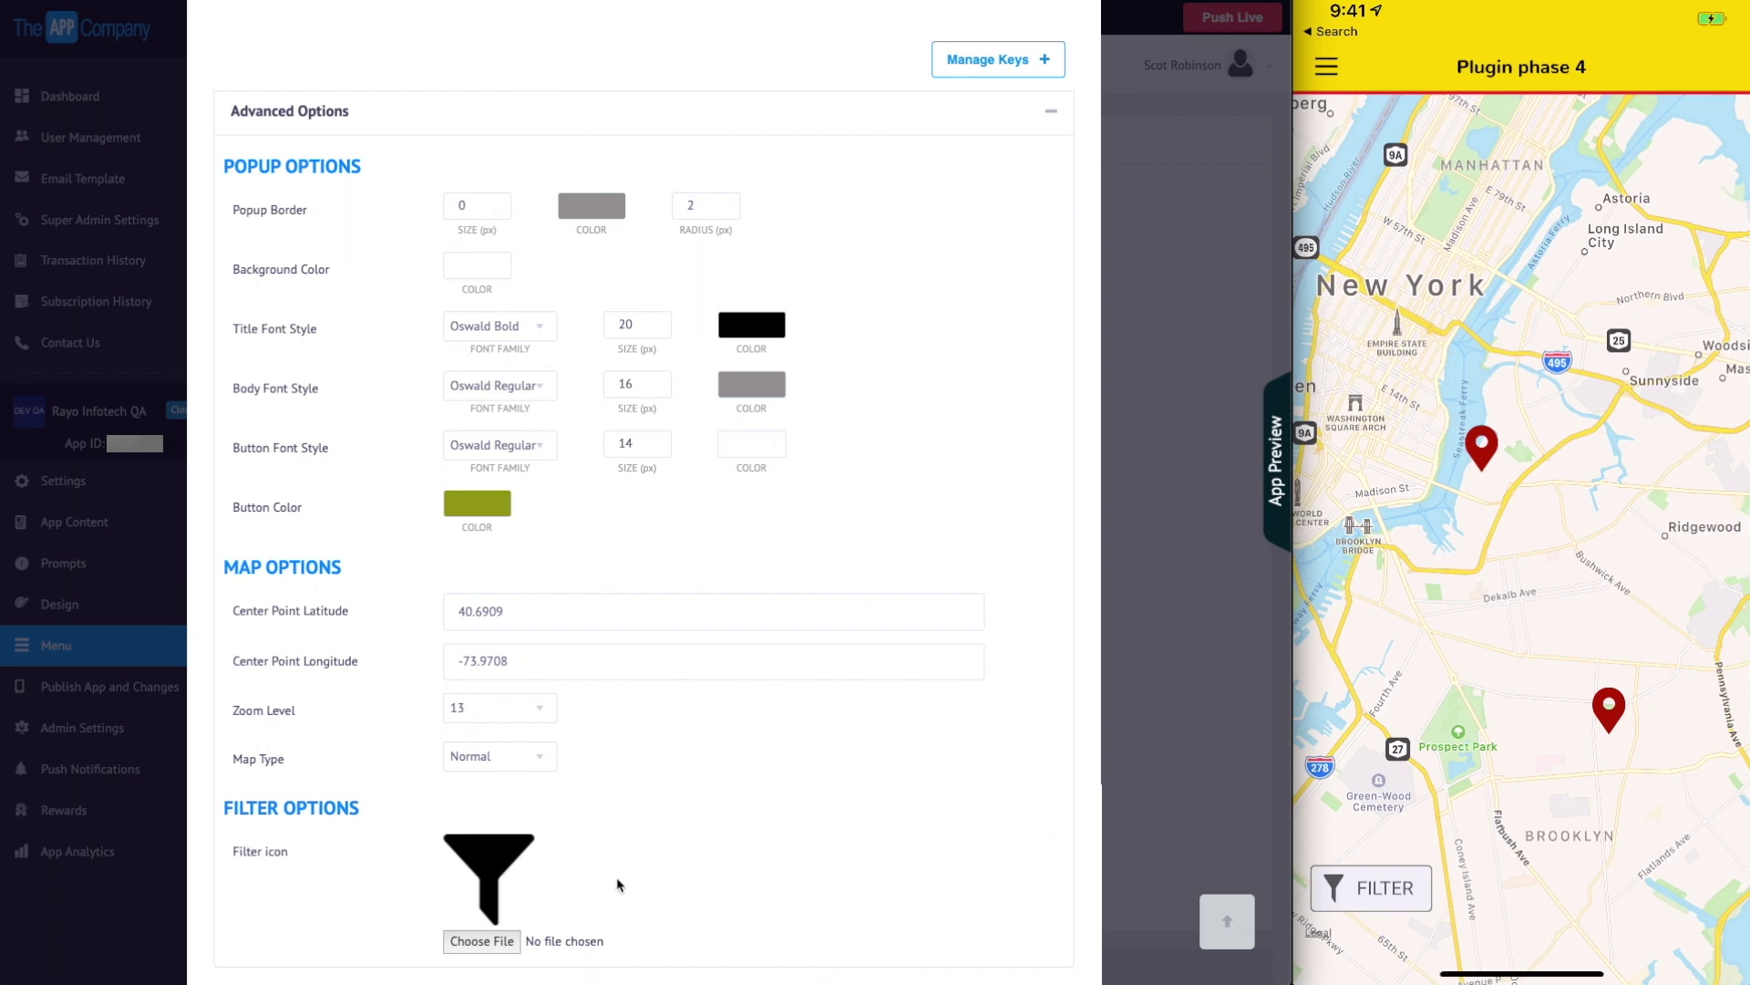
pyautogui.scroll(-2, 613, 889)
pyautogui.scroll(2, 617, 885)
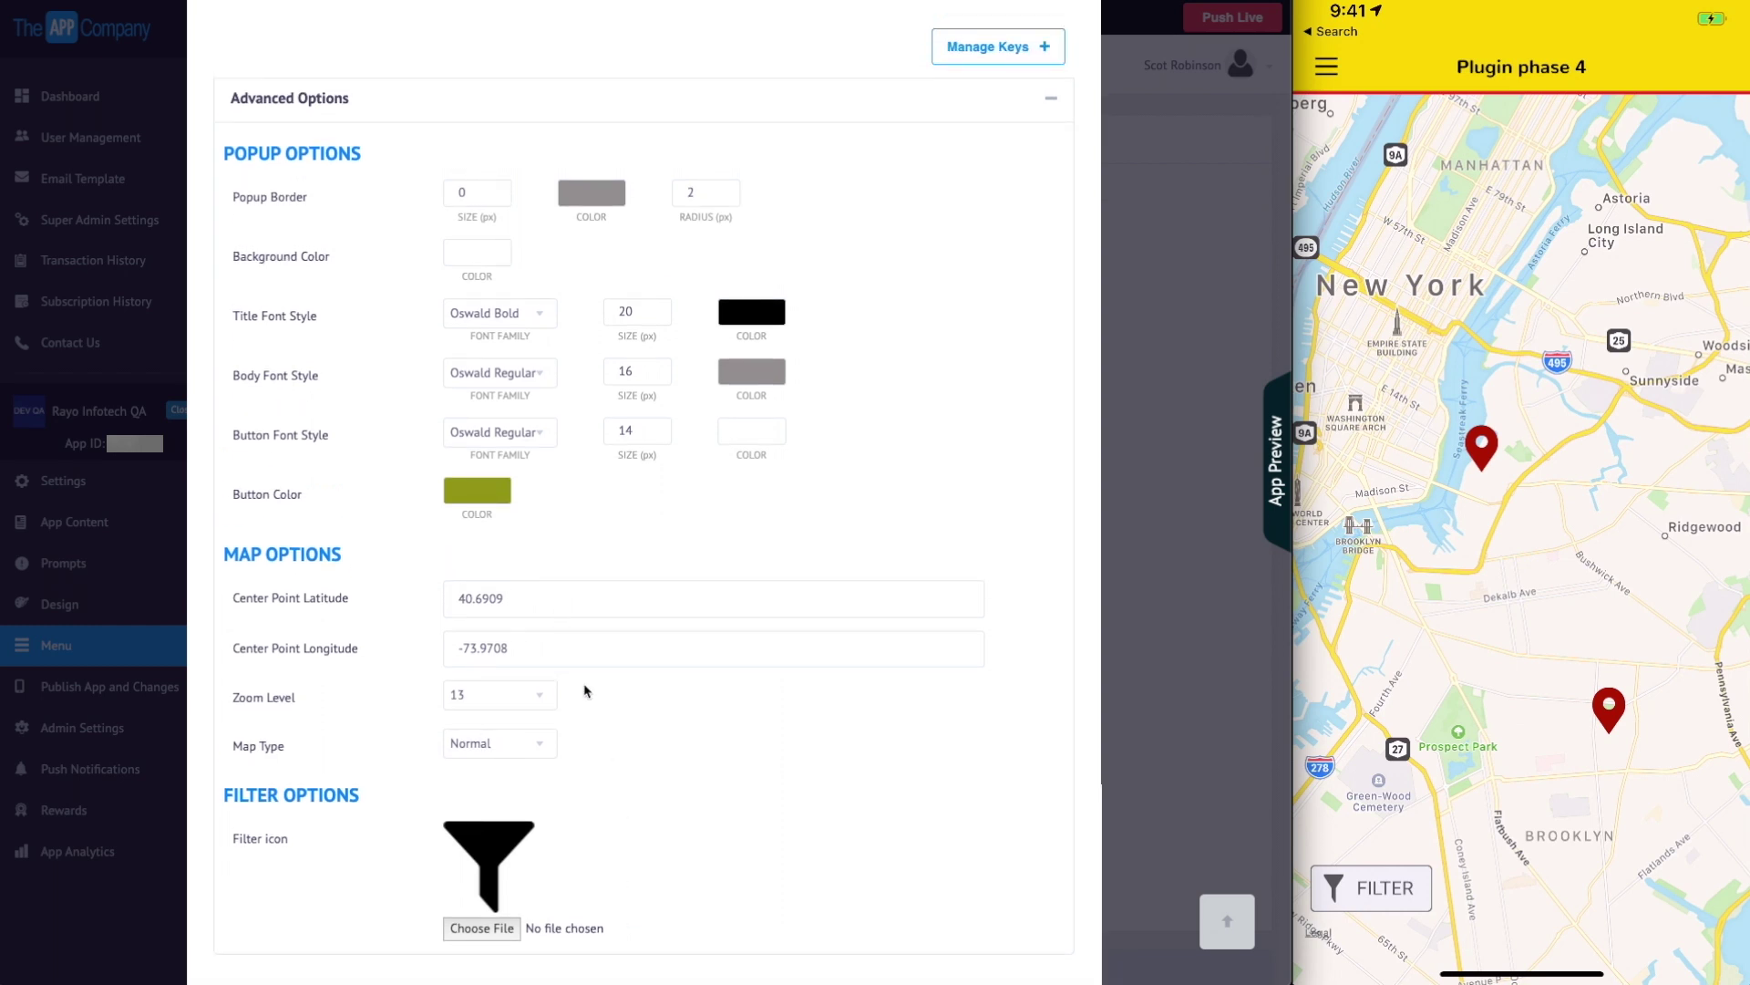
pyautogui.scroll(2, 683, 735)
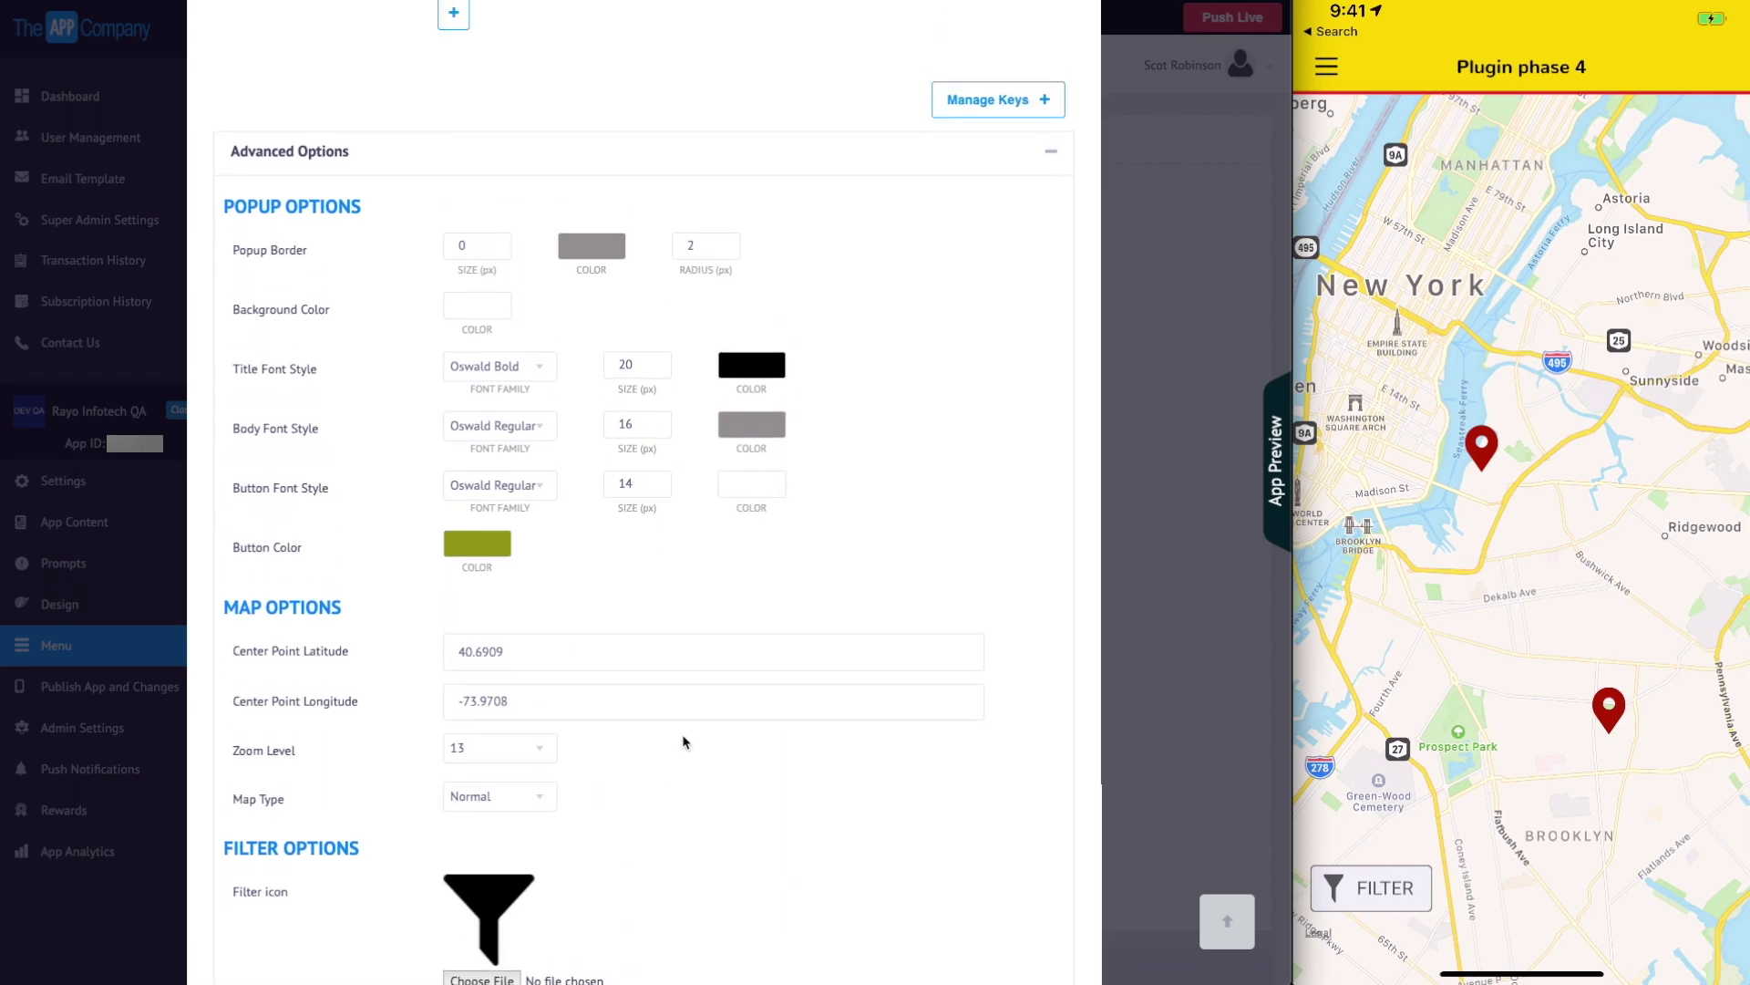
pyautogui.scroll(4, 683, 735)
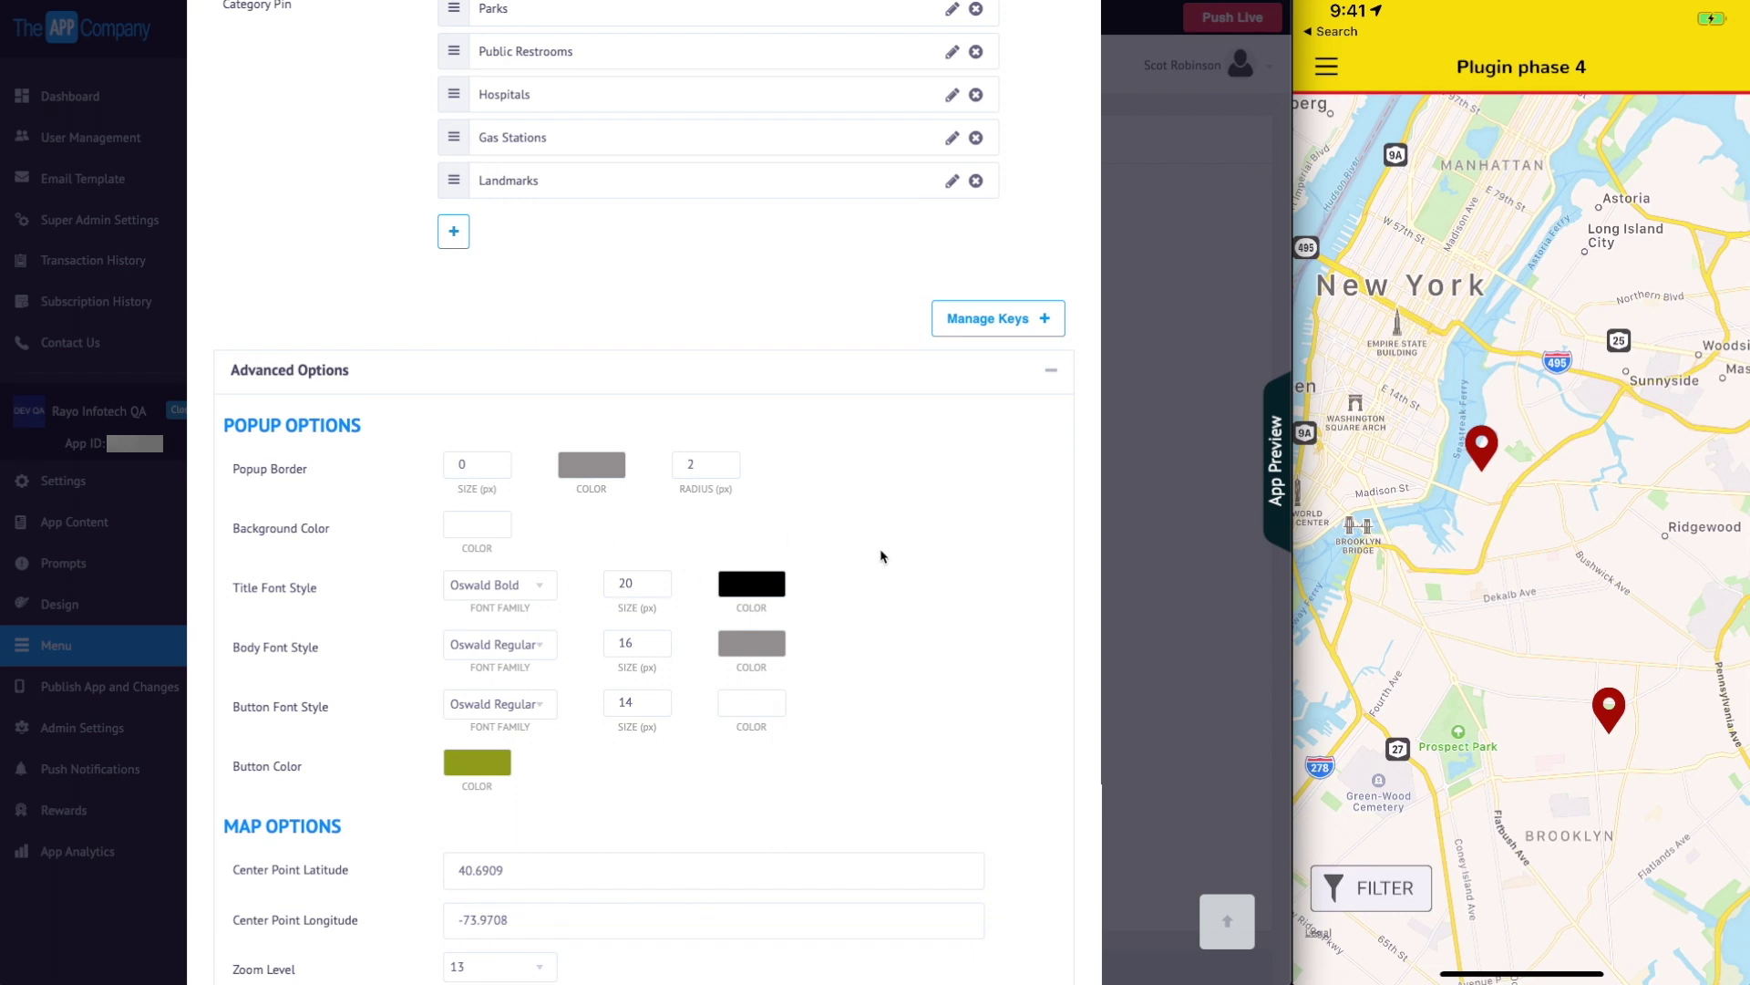
pyautogui.scroll(3, 881, 555)
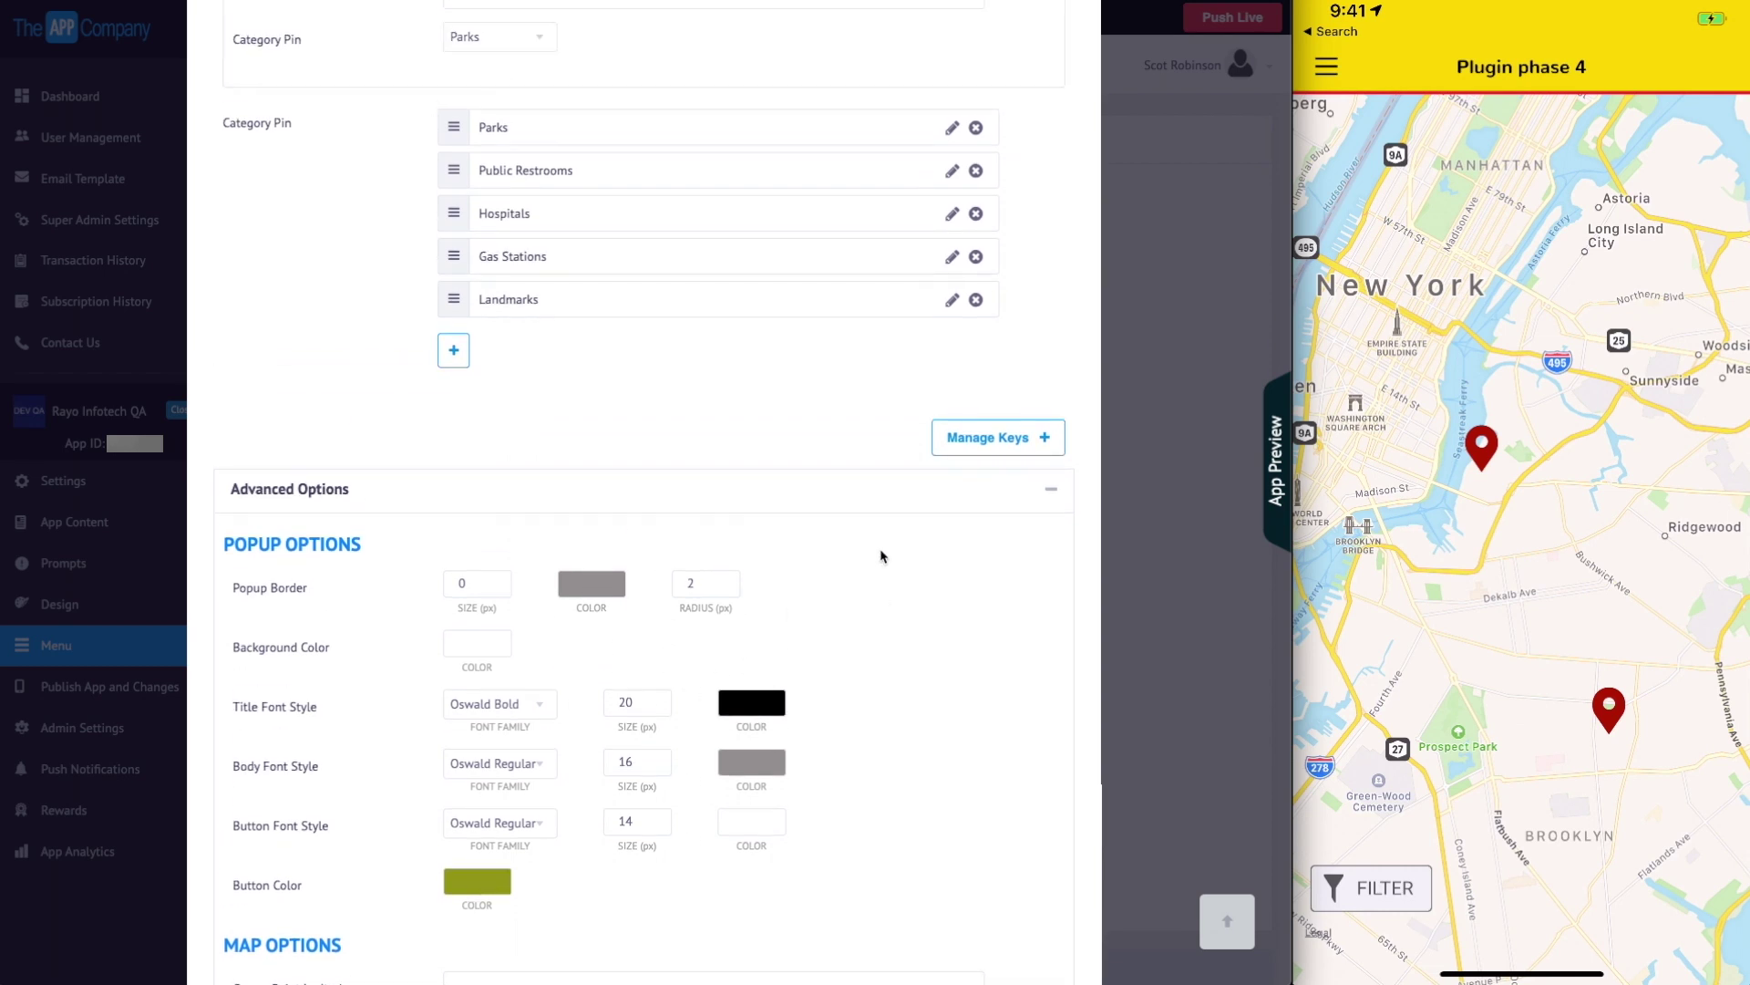
pyautogui.click(1050, 492)
# Expand Plugin phase 4's keys, view the Marker grouping key's settings and return to the key list.
pyautogui.click(1045, 787)
pyautogui.scroll(-5, 1046, 789)
pyautogui.scroll(2, 1046, 790)
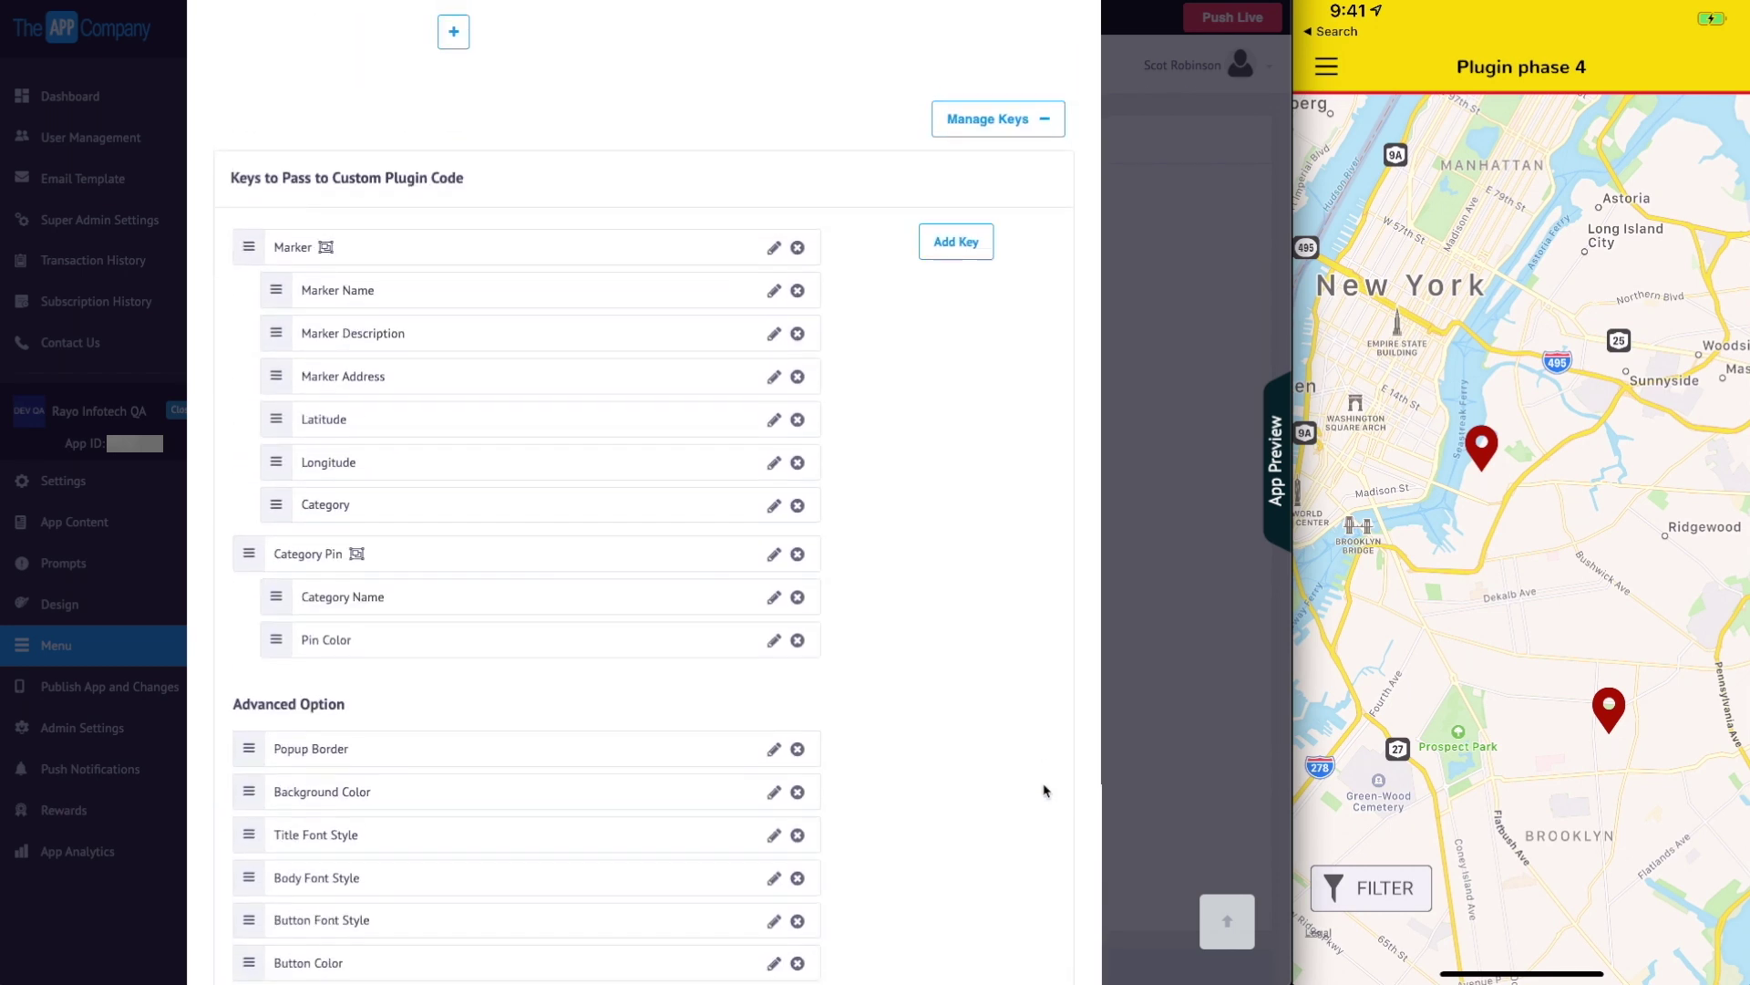
pyautogui.click(775, 249)
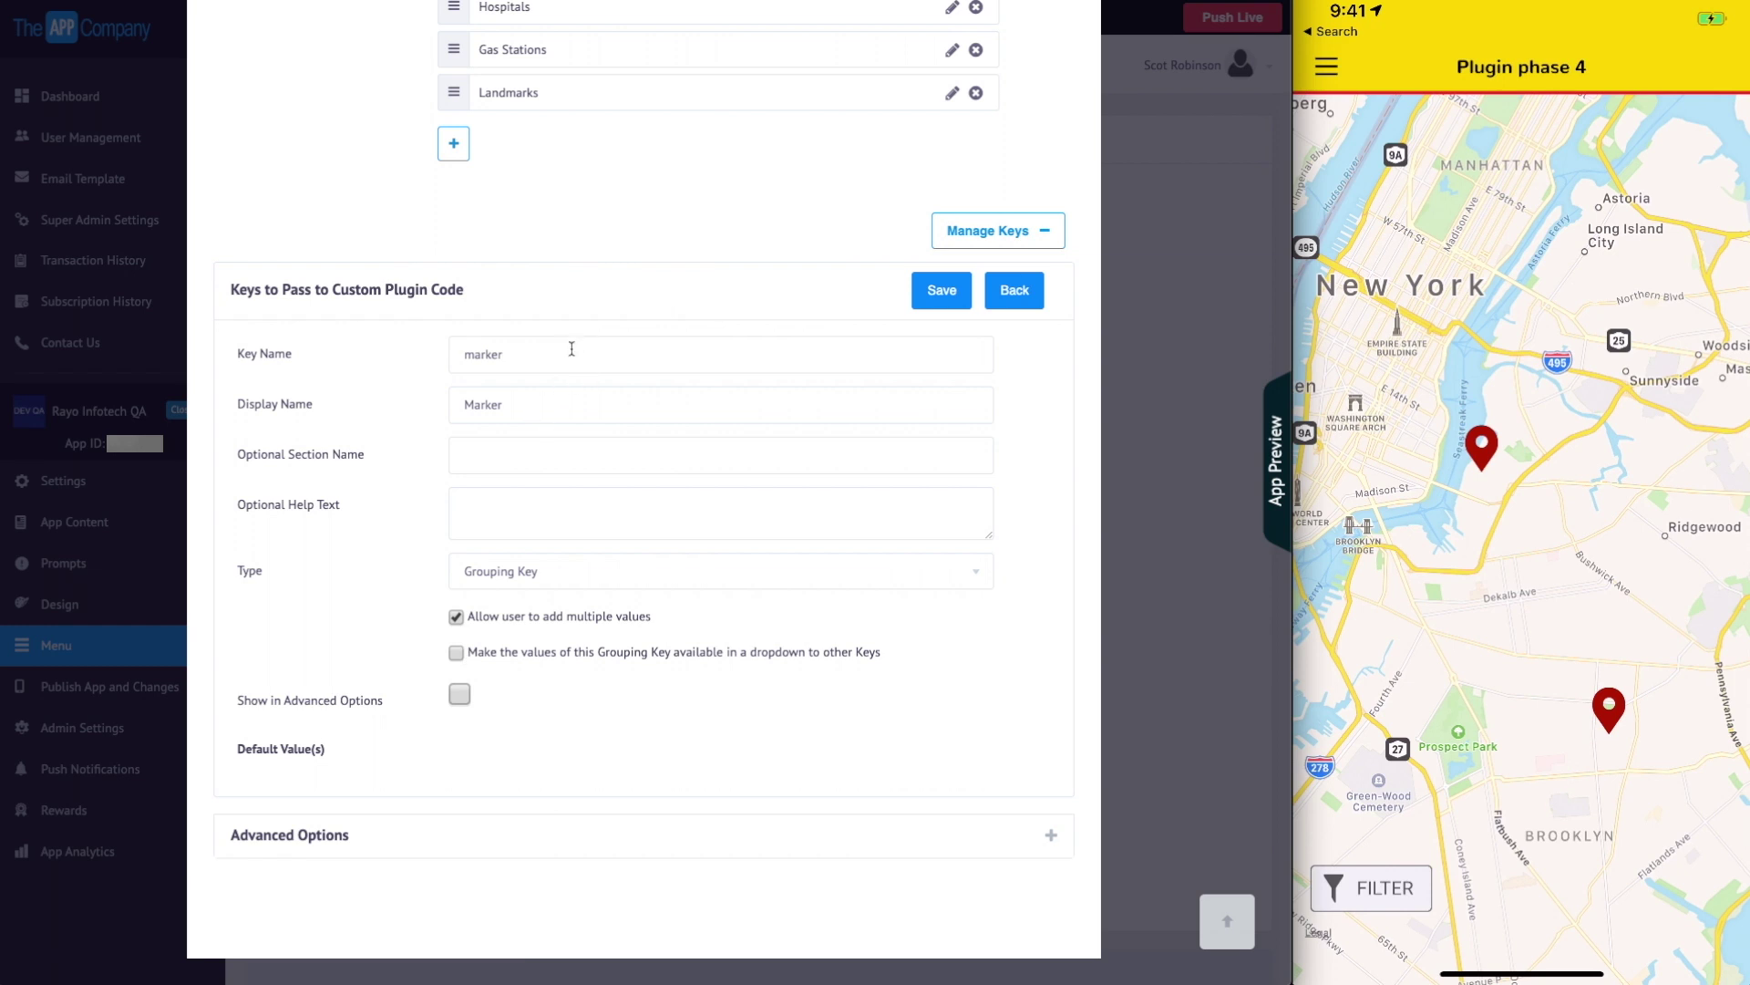
pyautogui.click(1016, 296)
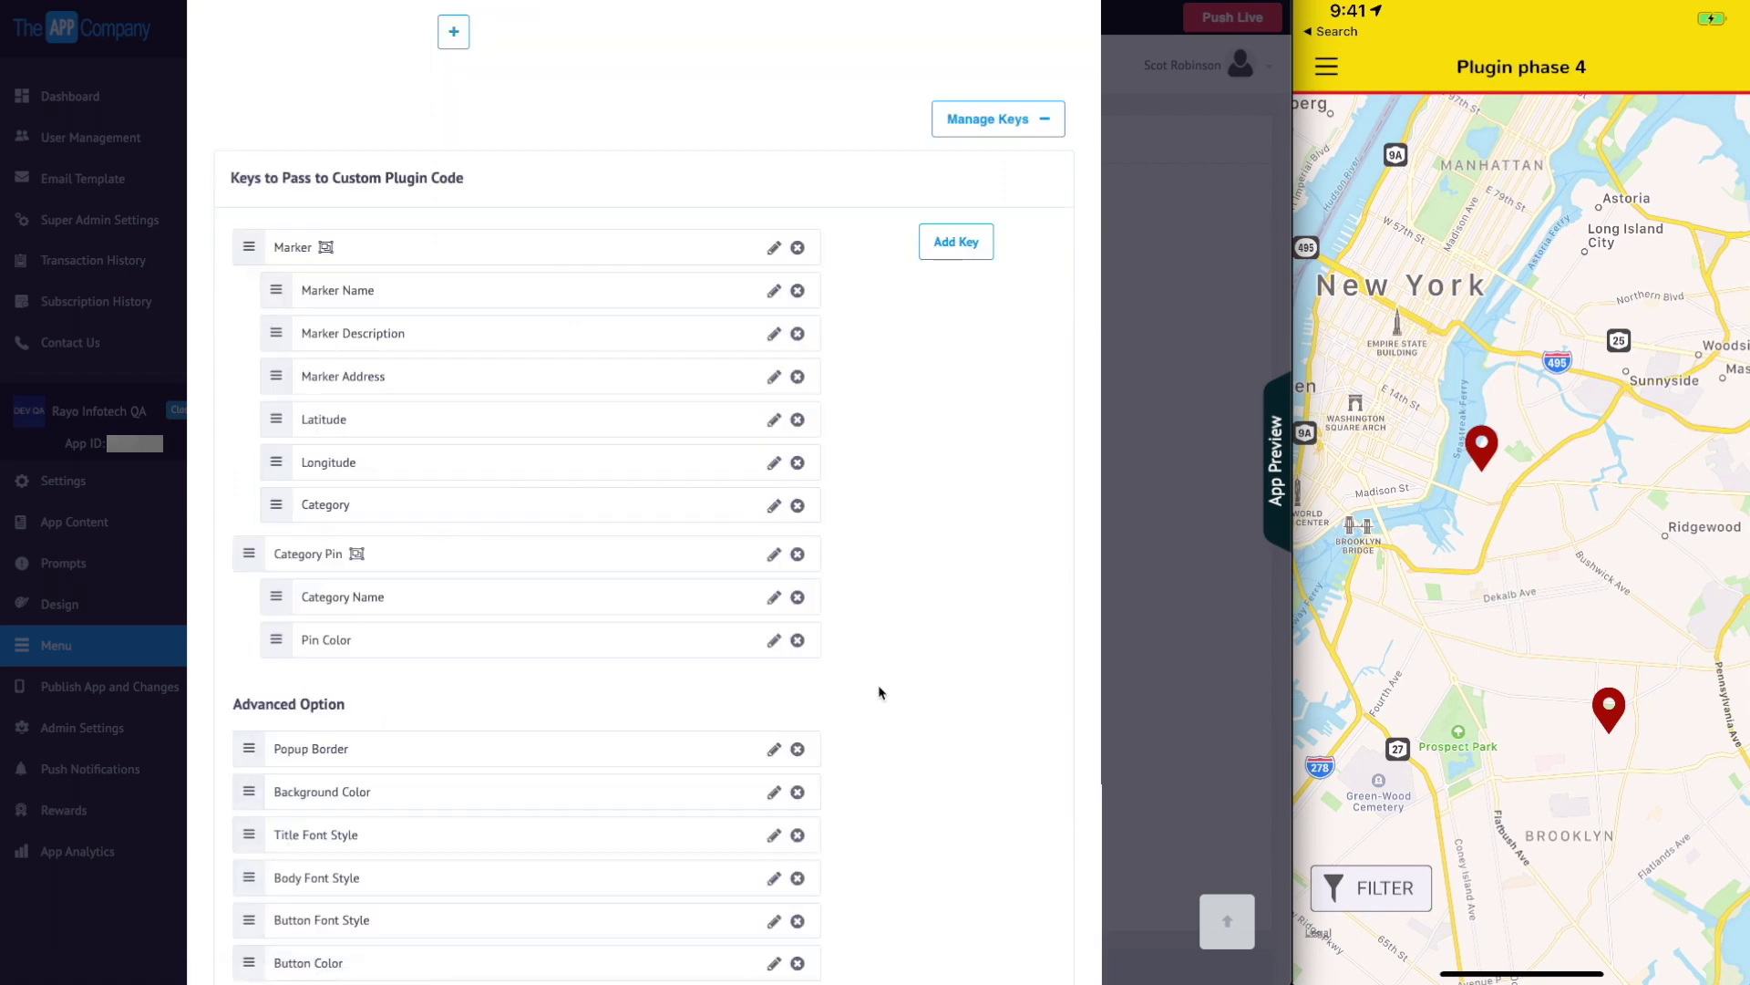
# View the Category Pin grouping key's settings and save the key without changes.
pyautogui.click(774, 554)
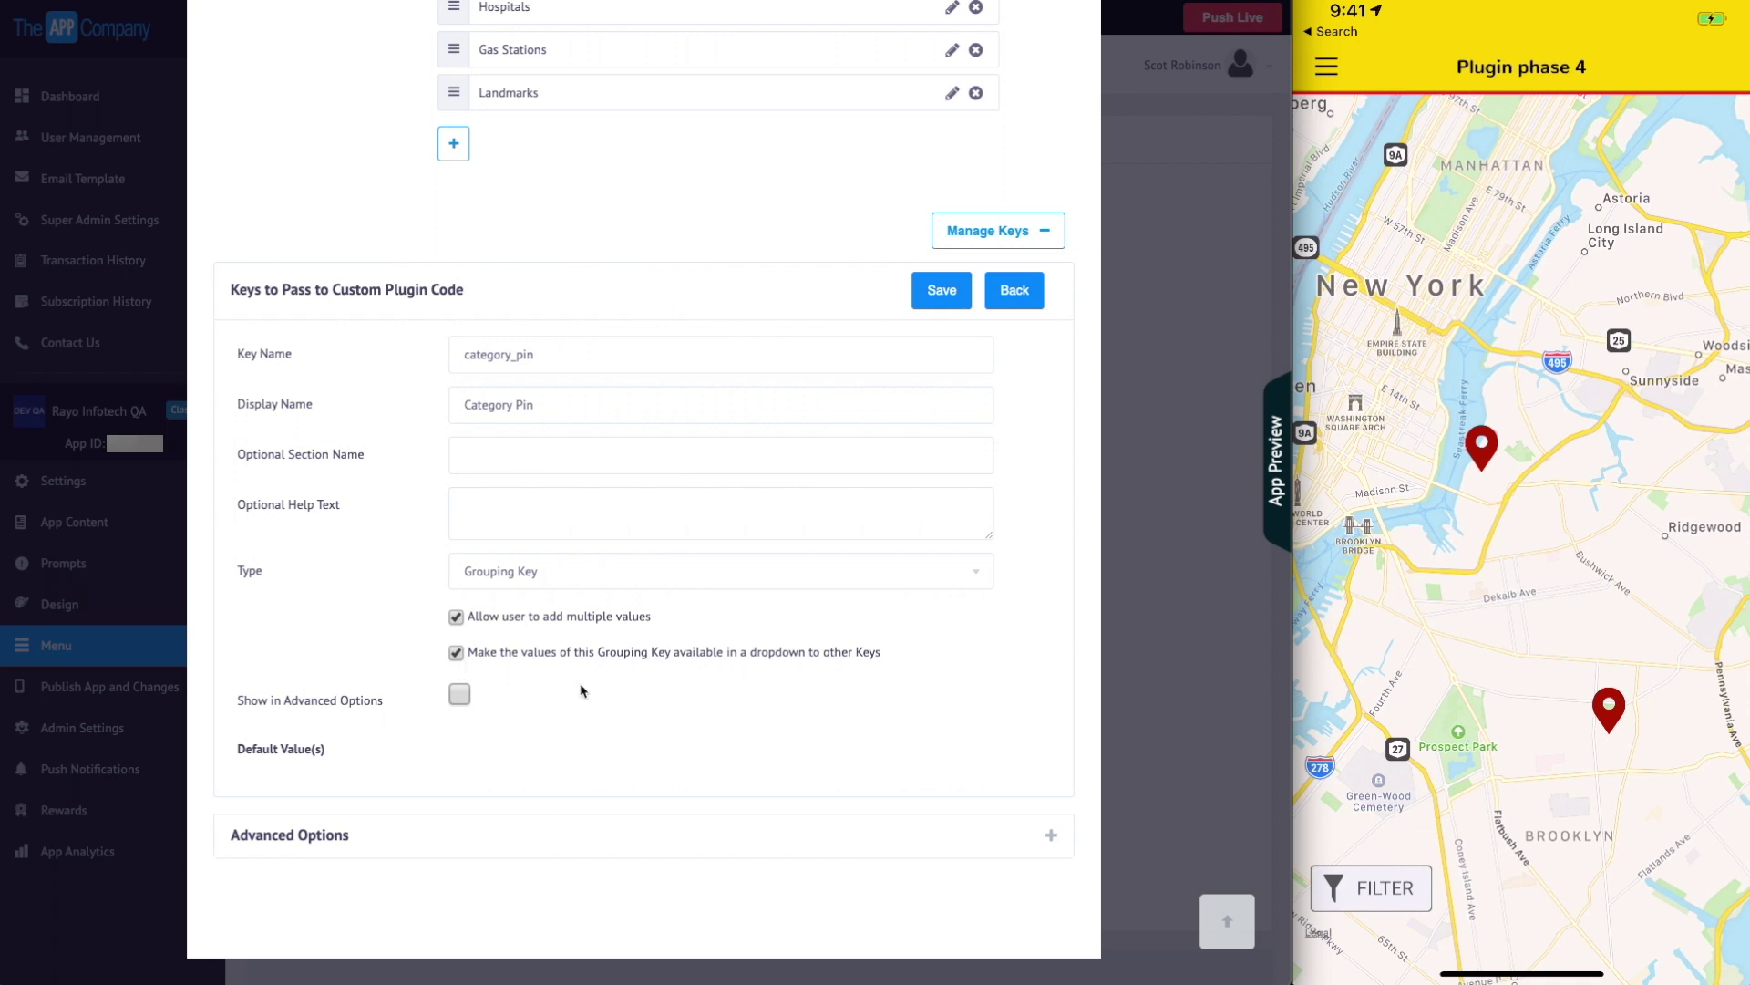
pyautogui.click(939, 301)
pyautogui.scroll(-5, 993, 615)
pyautogui.scroll(2, 993, 618)
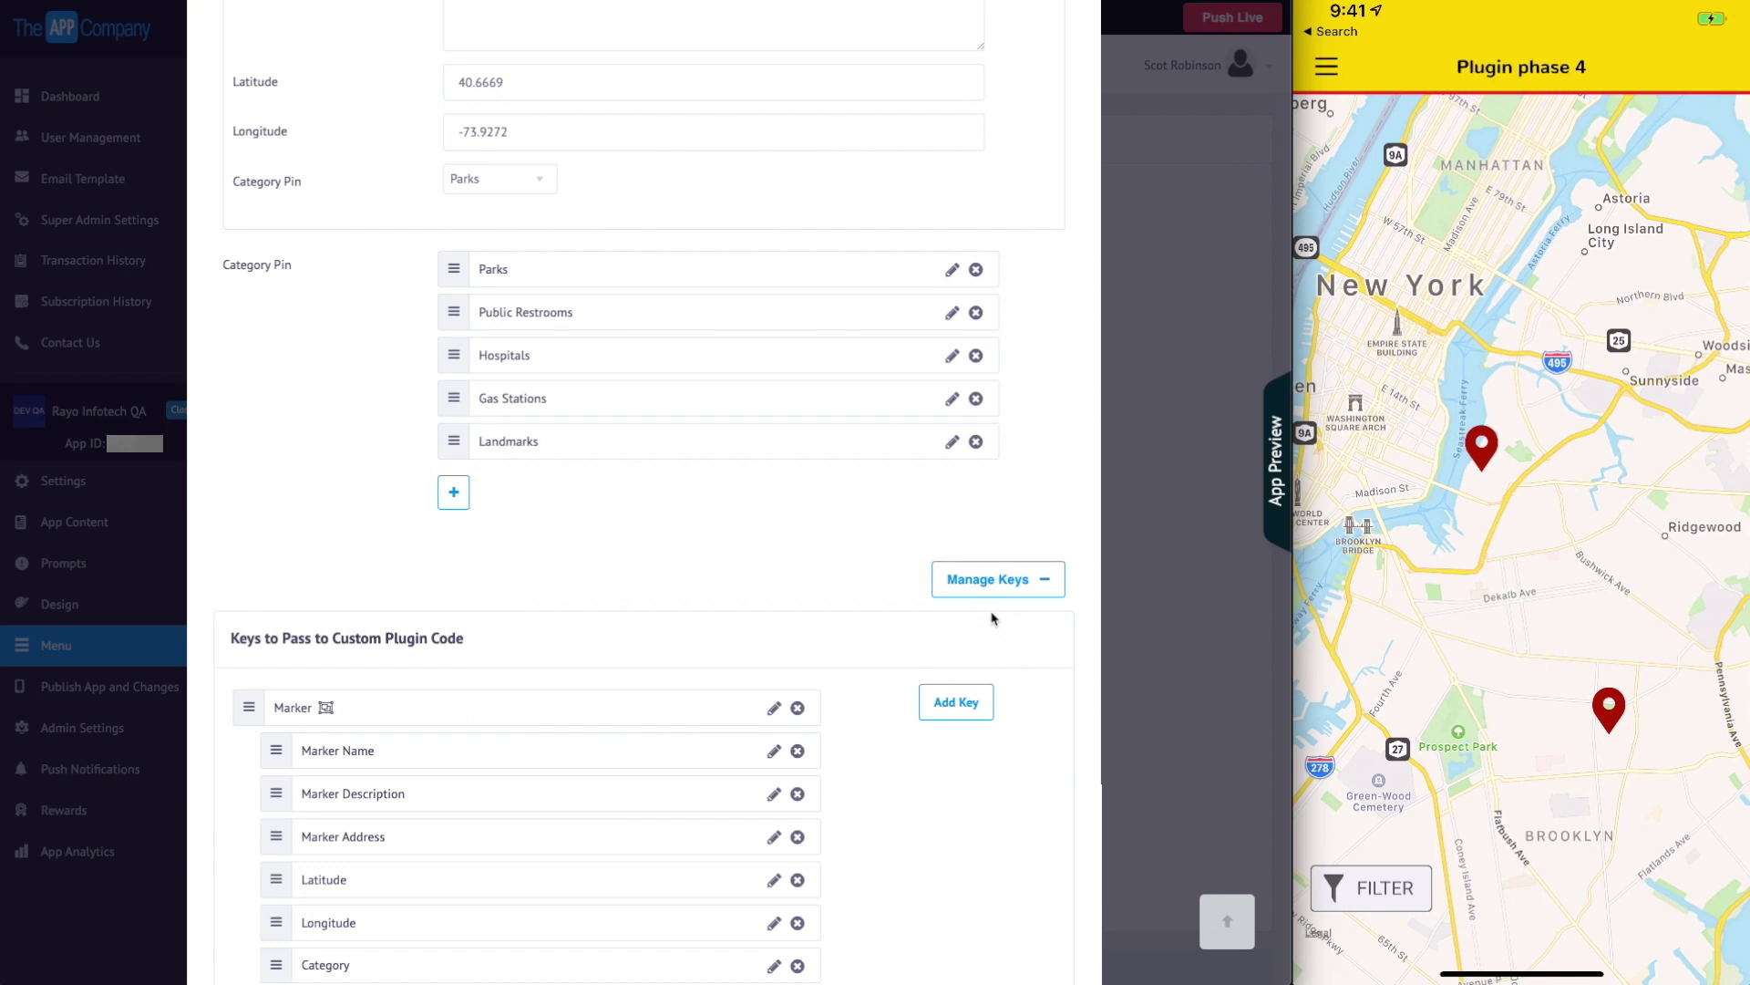
pyautogui.scroll(3, 993, 618)
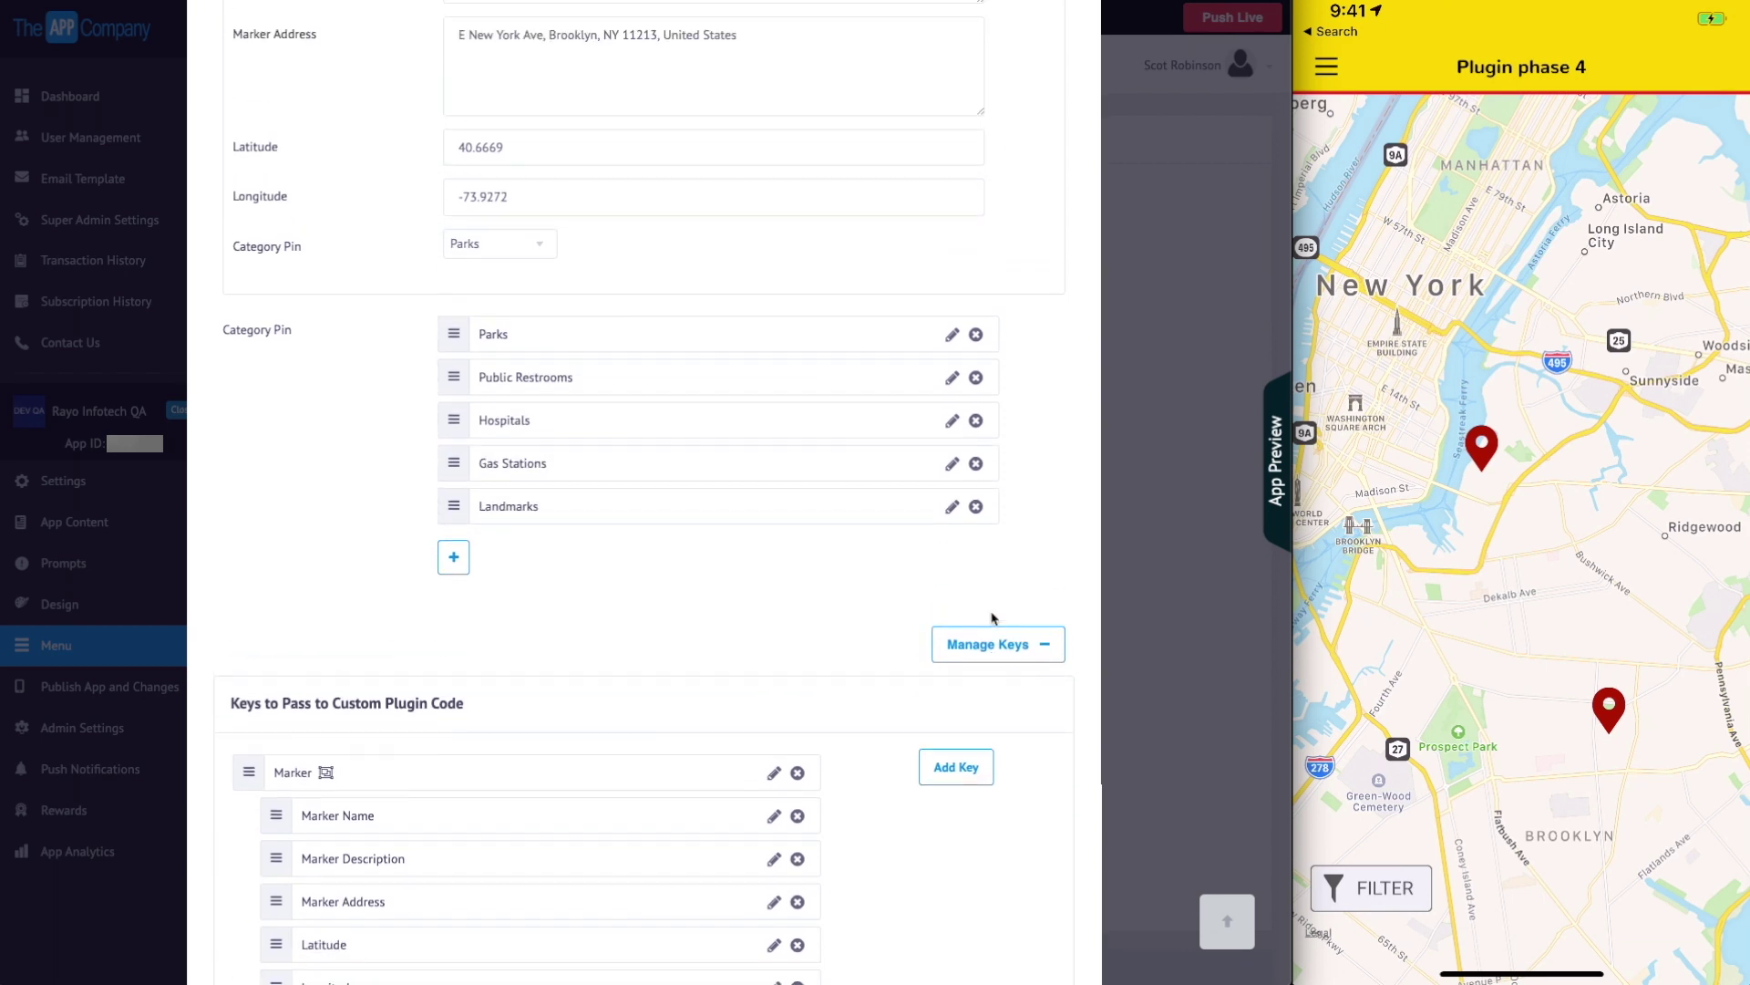
# View the Marker Name key's settings and return to the key list.
pyautogui.scroll(-5, 993, 618)
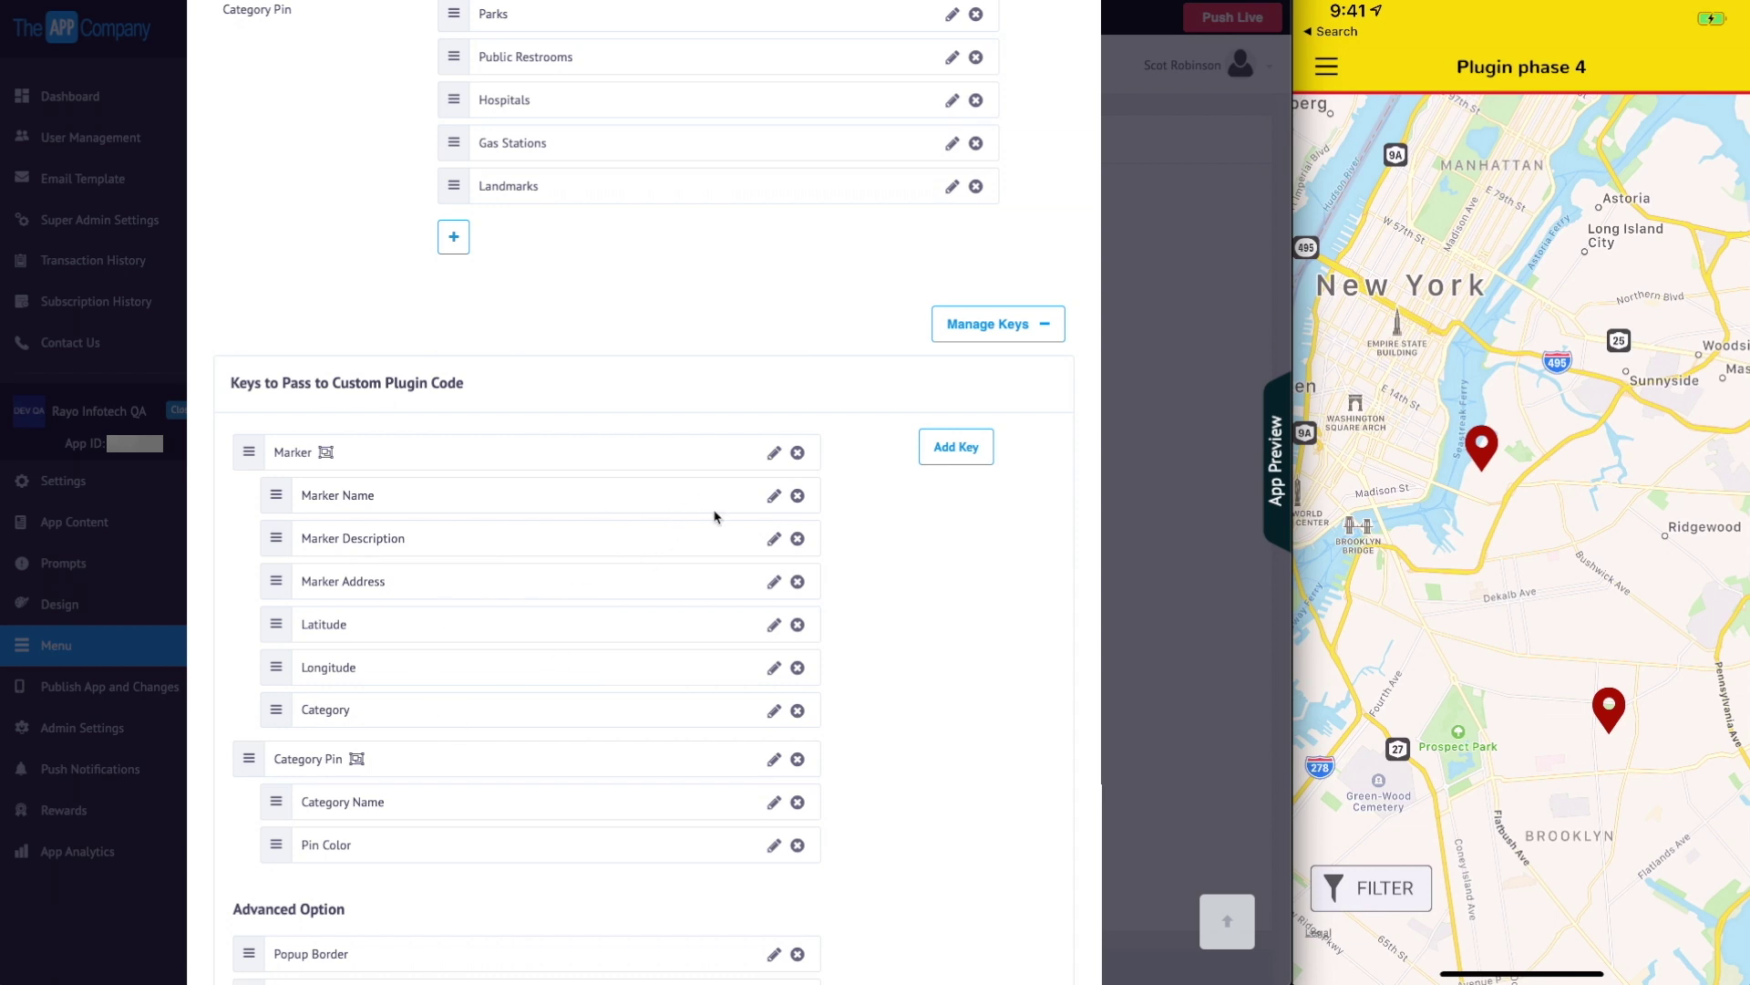
pyautogui.click(774, 497)
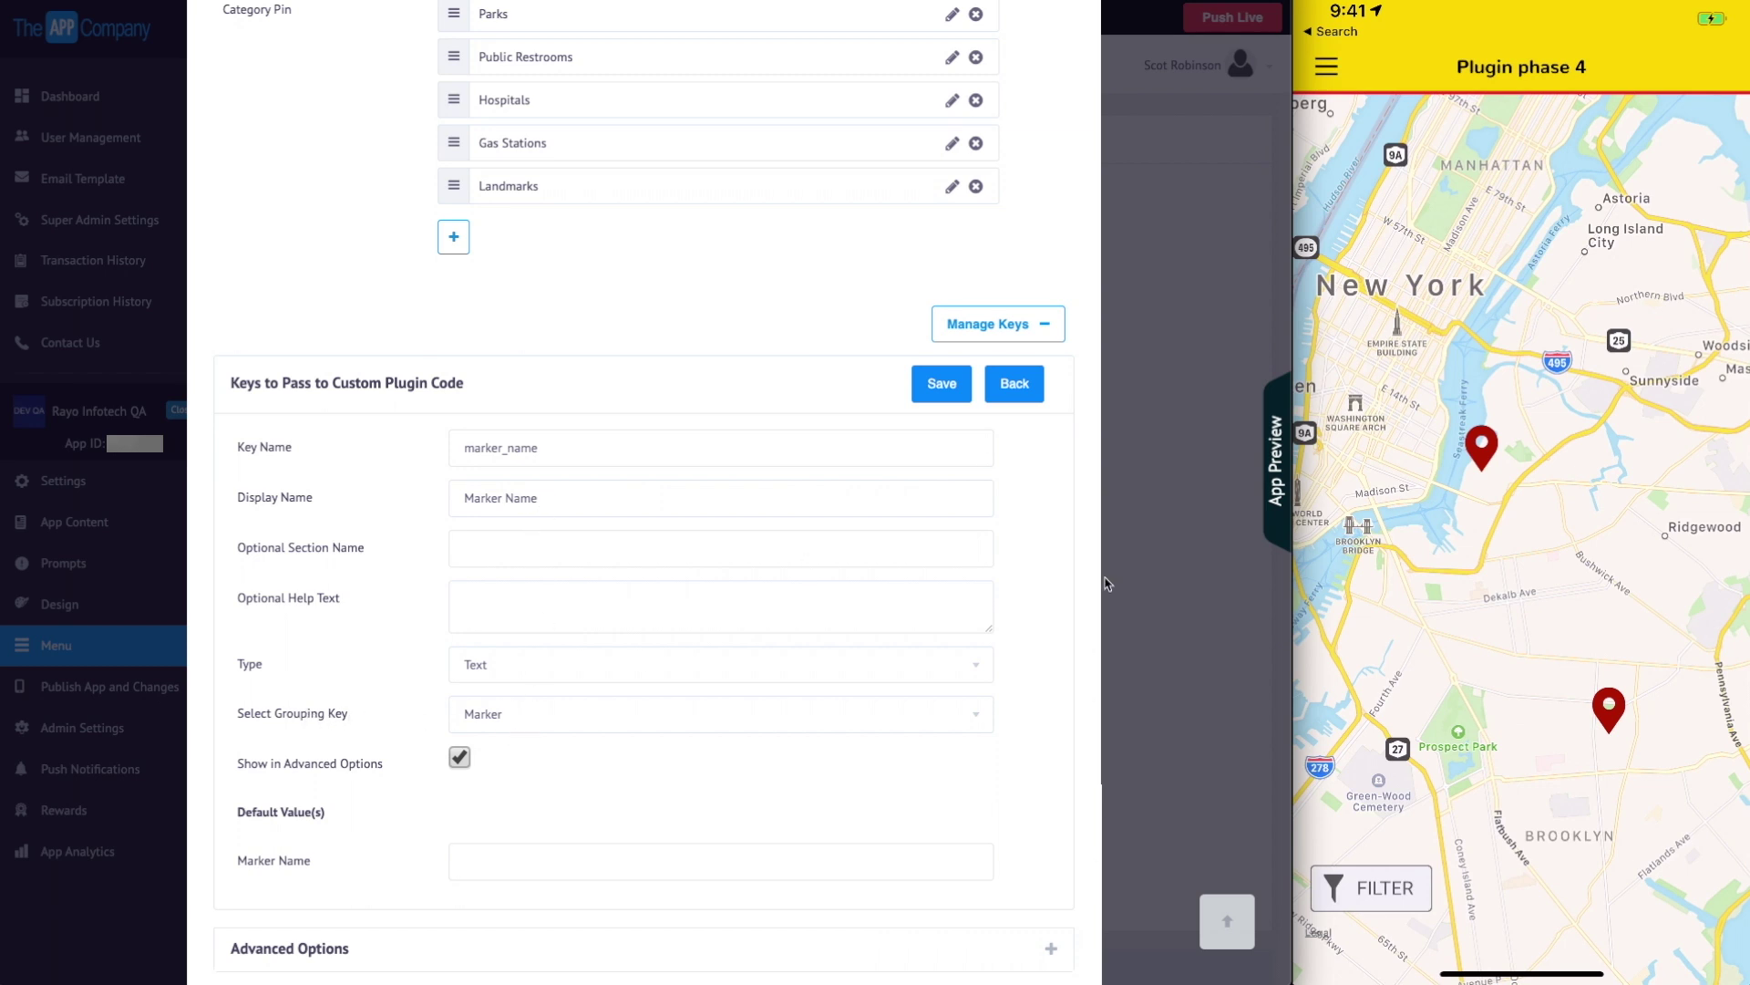
pyautogui.click(1013, 383)
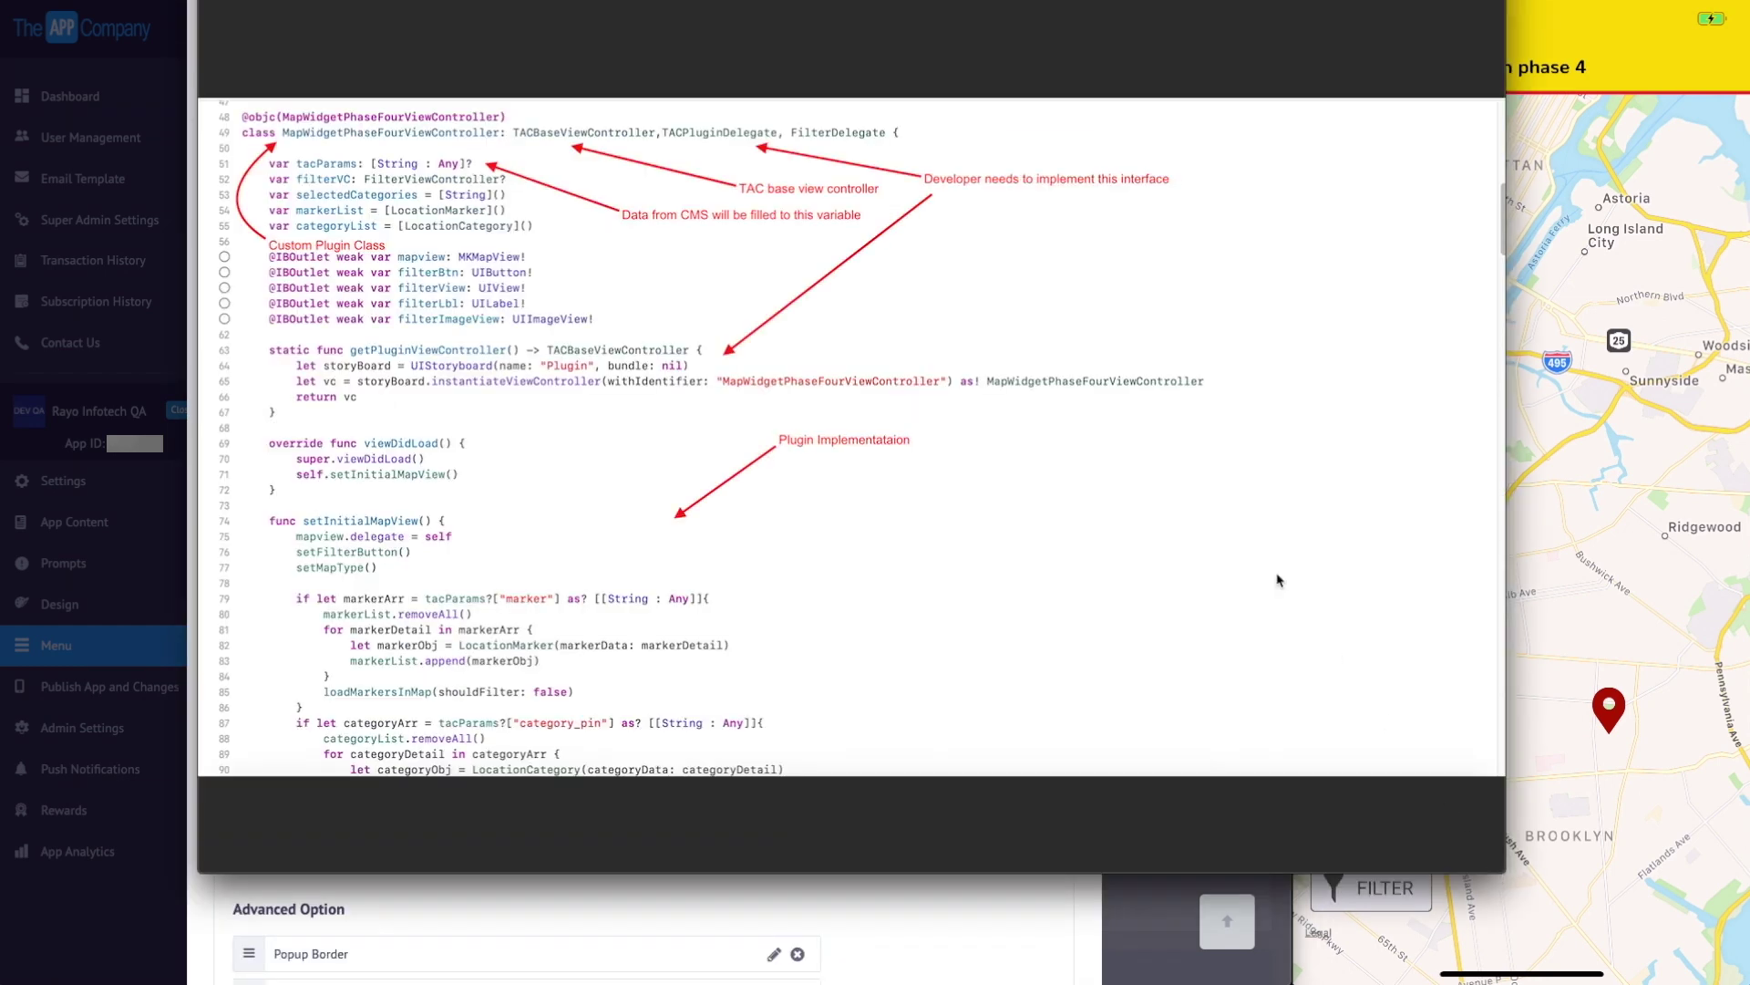